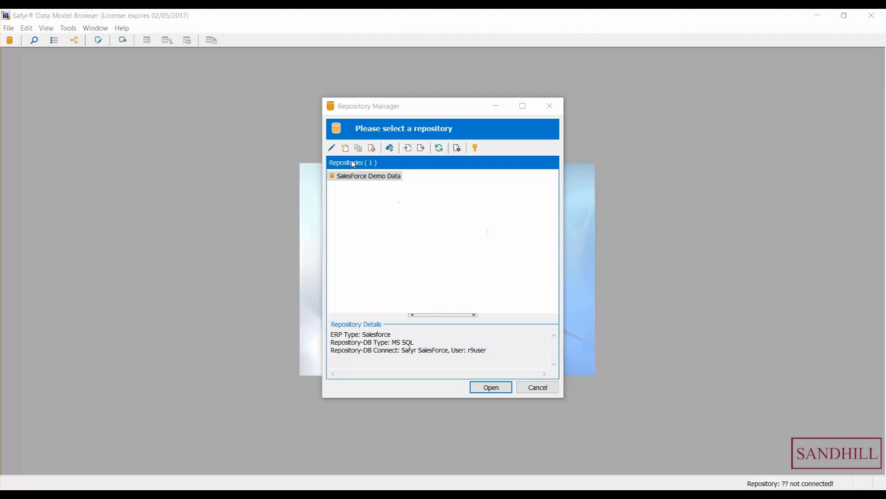
Review the SalesForce Demo Data repository's definition, from its name and source system type through the Salesforce extraction details, and accept it.
{"action": "left_click", "coordinate": [331, 148]}
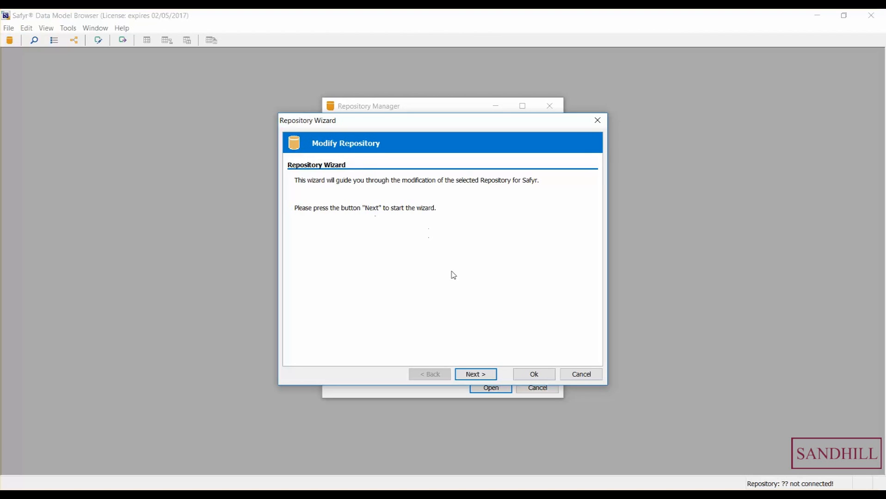
{"action": "left_click", "coordinate": [479, 377]}
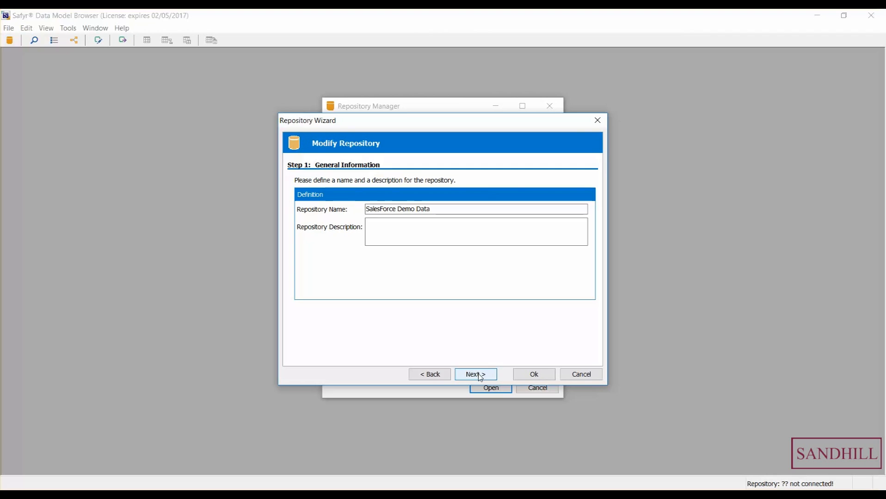
{"action": "left_click", "coordinate": [480, 378]}
{"action": "left_click", "coordinate": [480, 377]}
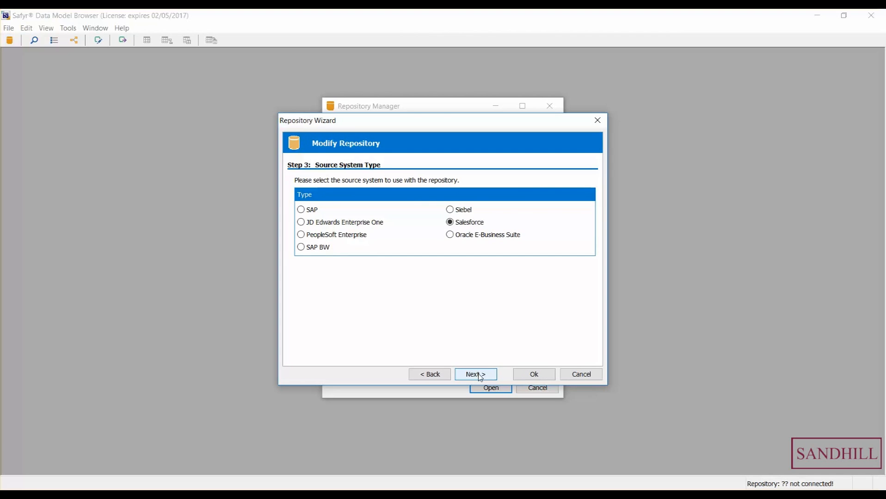
{"action": "left_click", "coordinate": [479, 377]}
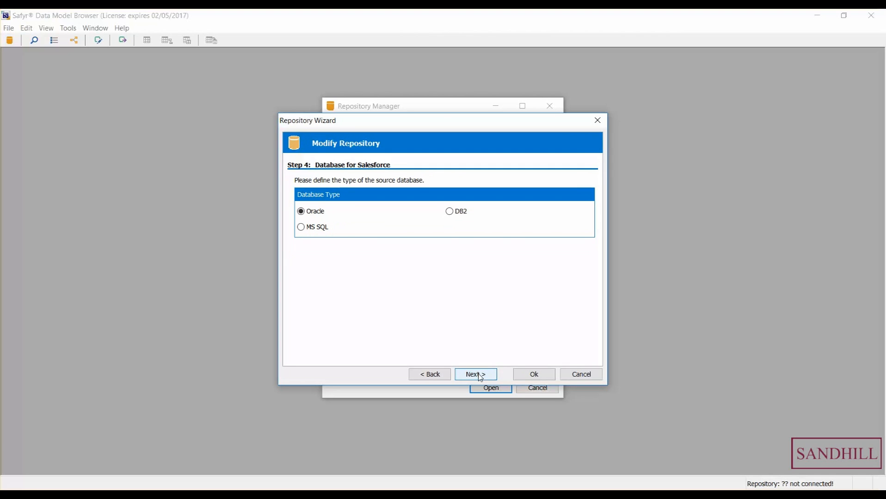
{"action": "left_click", "coordinate": [480, 378]}
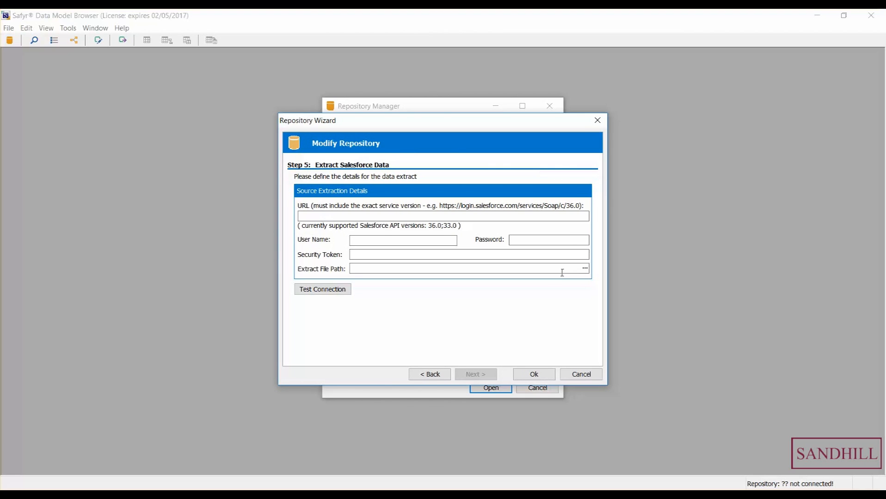
{"action": "left_click", "coordinate": [534, 374]}
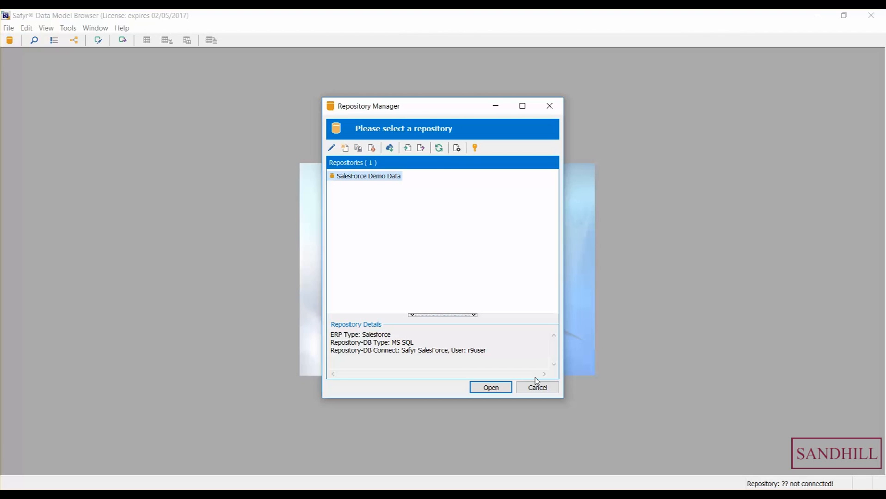
Open the SalesForce Demo Data repository and list all its tables by searching table names for *.
{"action": "double_click", "coordinate": [350, 177]}
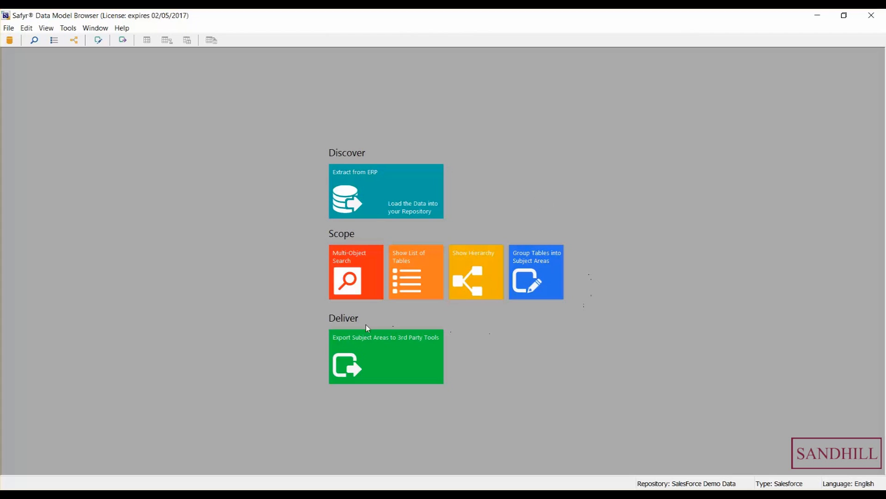
{"action": "left_click", "coordinate": [421, 278]}
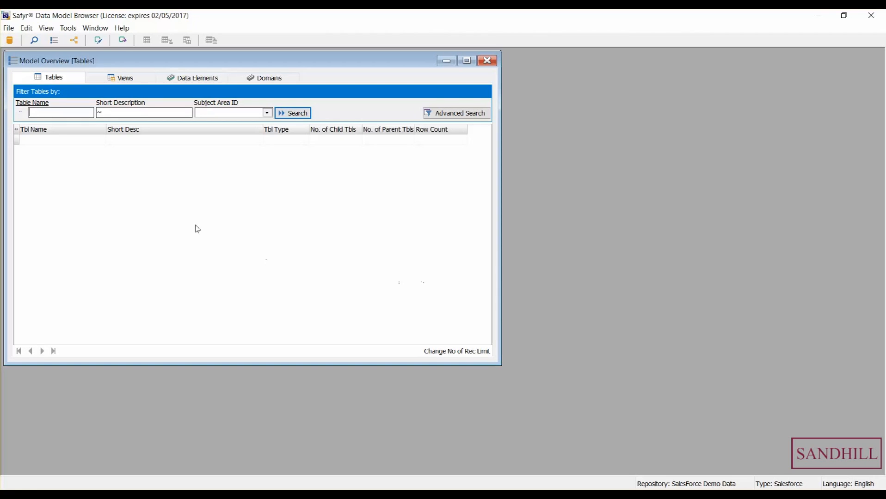
{"action": "left_click", "coordinate": [58, 113]}
{"action": "type", "text": "*"}
{"action": "left_click", "coordinate": [289, 116]}
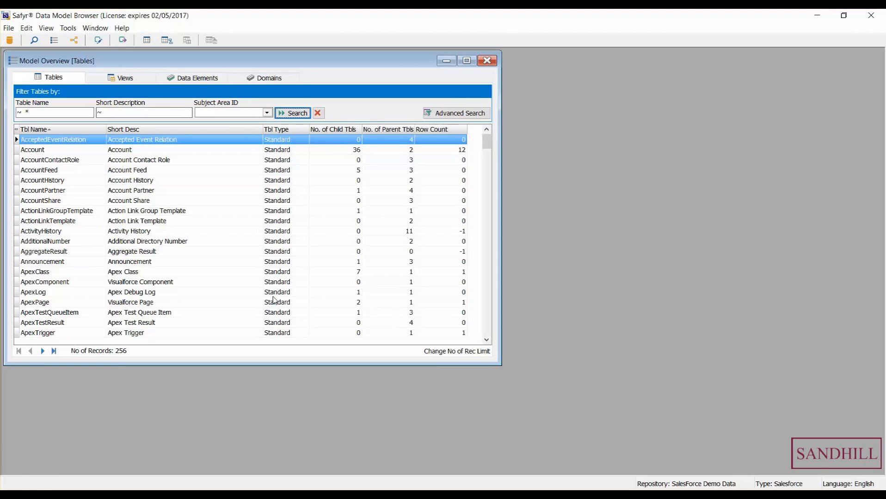
Look through the whole table list with its descriptions, child and parent table numbers and row counts, and return to its start.
{"action": "left_click_drag", "start_coordinate": [486, 147], "coordinate": [497, 232]}
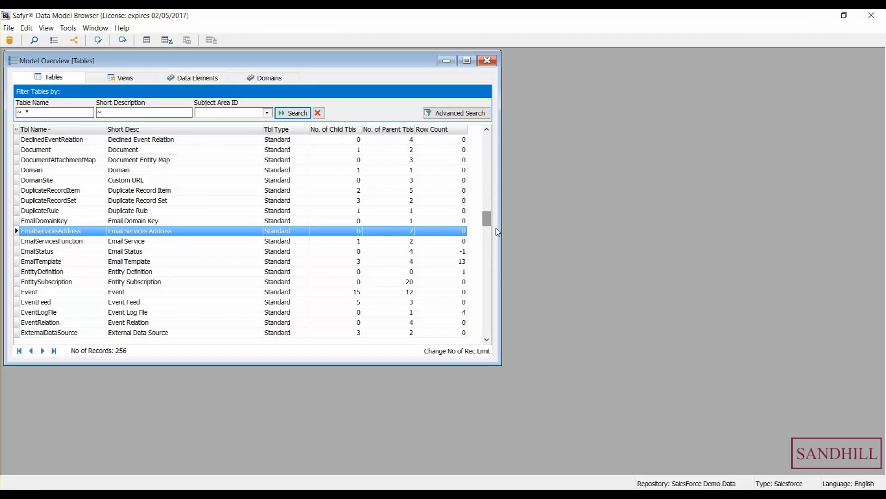
{"action": "left_click", "coordinate": [488, 320]}
{"action": "left_click", "coordinate": [488, 320]}
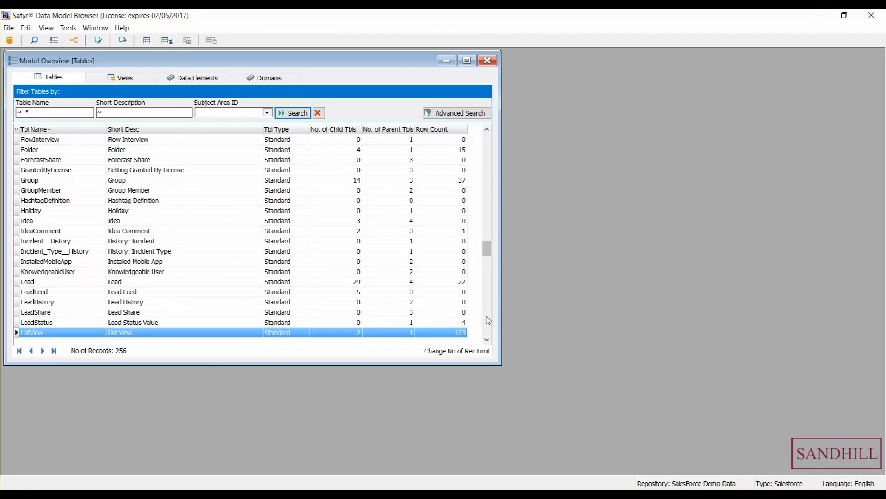
{"action": "left_click", "coordinate": [488, 321]}
{"action": "left_click", "coordinate": [488, 320]}
{"action": "left_click", "coordinate": [488, 320]}
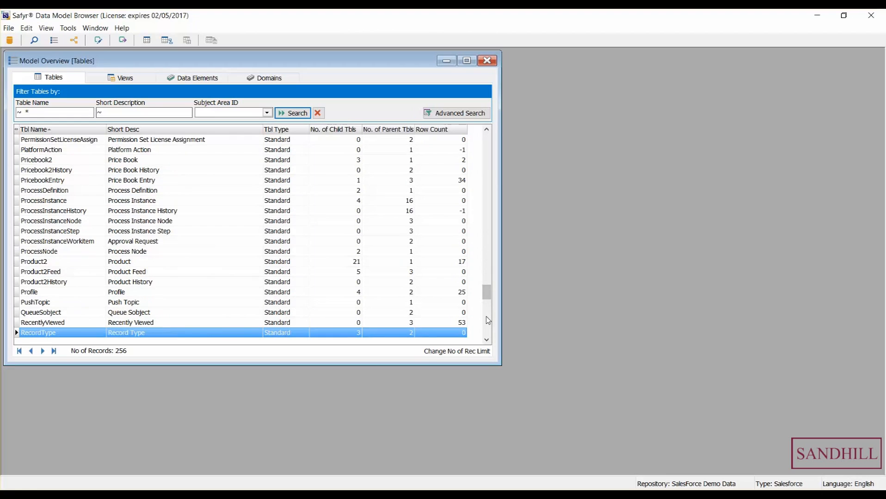
{"action": "left_click", "coordinate": [490, 335]}
{"action": "left_click", "coordinate": [490, 335]}
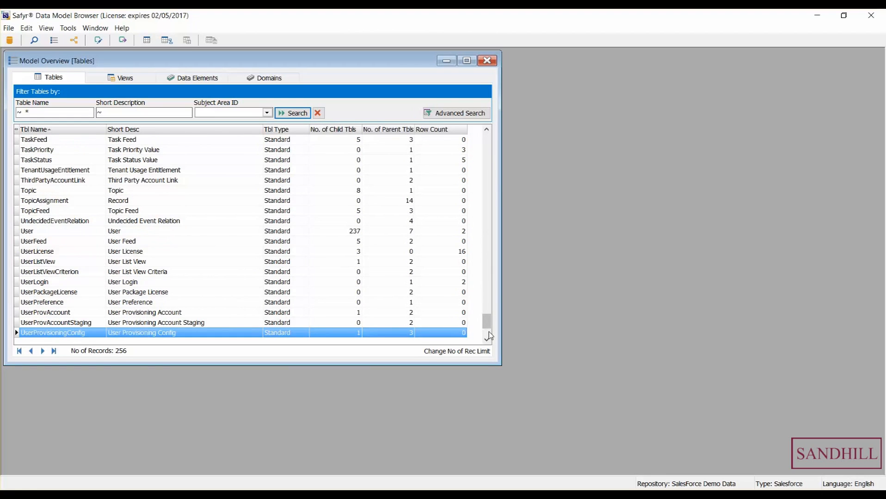
{"action": "left_click", "coordinate": [489, 341]}
{"action": "left_click", "coordinate": [489, 341]}
{"action": "left_click", "coordinate": [489, 341]}
{"action": "left_click", "coordinate": [489, 341]}
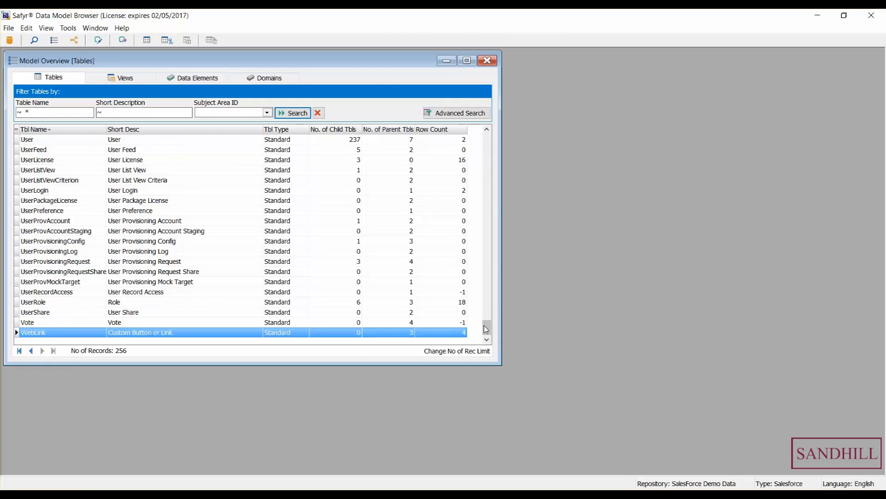
{"action": "left_click_drag", "start_coordinate": [488, 323], "coordinate": [489, 318]}
{"action": "left_click_drag", "start_coordinate": [487, 168], "coordinate": [486, 138]}
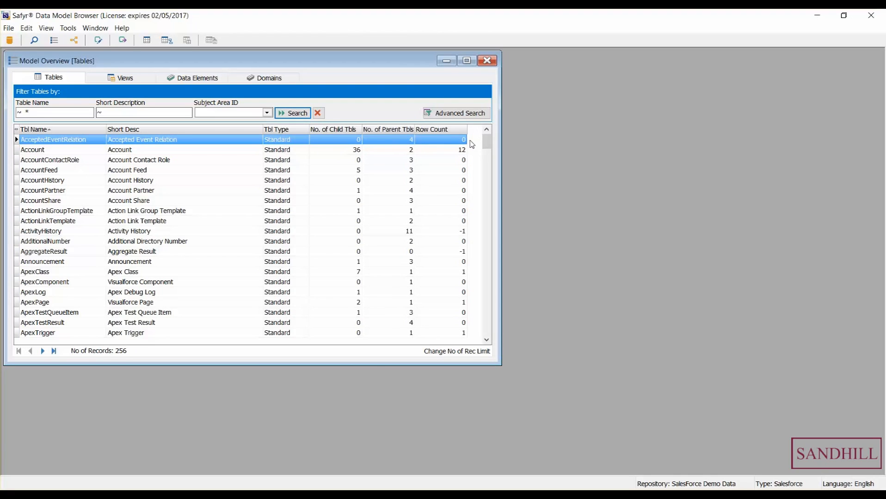
{"action": "left_click", "coordinate": [488, 319]}
{"action": "left_click", "coordinate": [488, 319]}
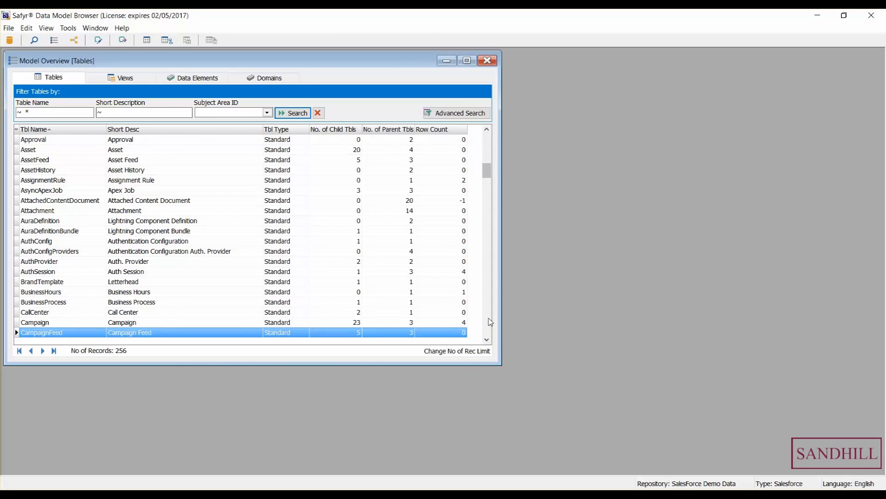
{"action": "left_click", "coordinate": [489, 322]}
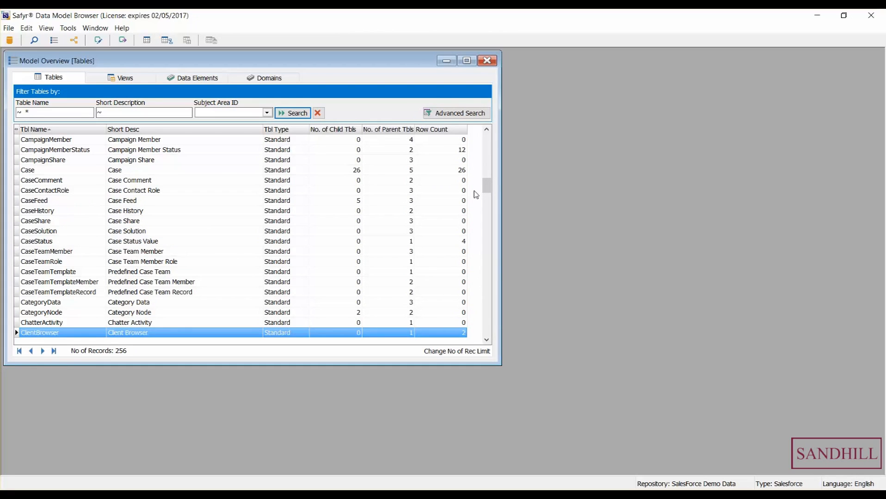
{"action": "left_click", "coordinate": [488, 143]}
{"action": "left_click", "coordinate": [488, 144]}
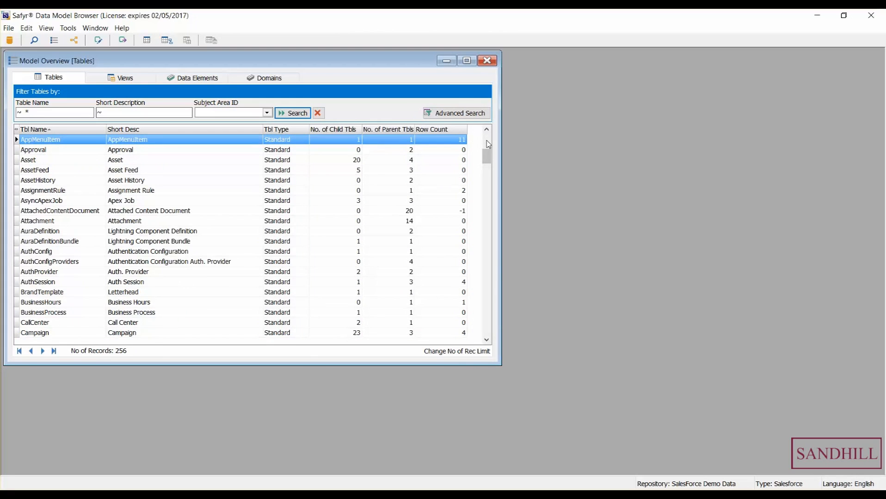
{"action": "left_click", "coordinate": [488, 141]}
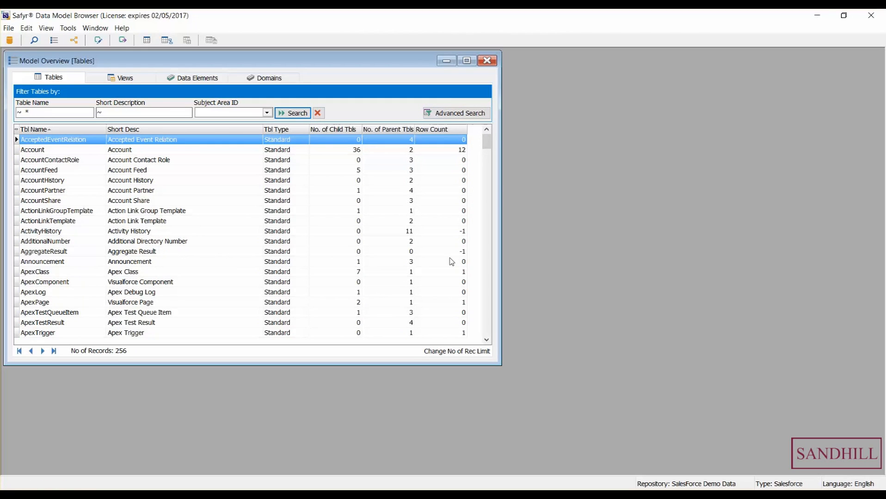
Check the model overview's filters for views, data elements and domains, and close the overview.
{"action": "left_click", "coordinate": [123, 79]}
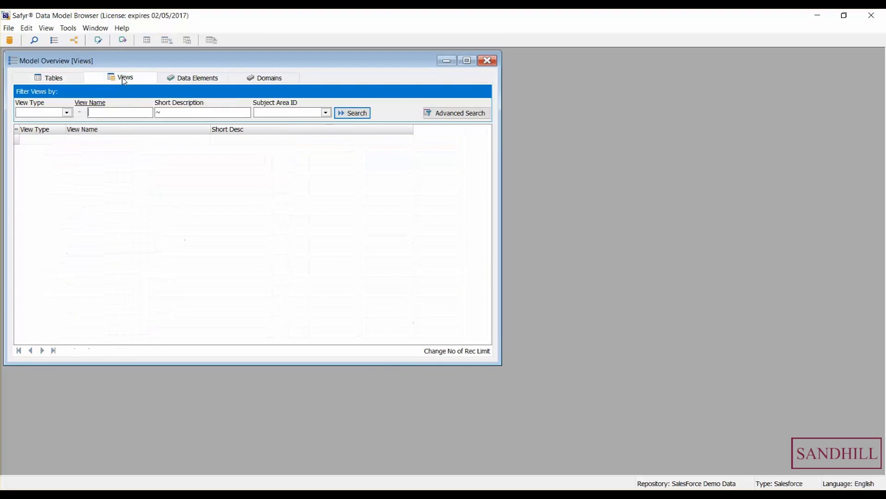
{"action": "left_click", "coordinate": [212, 83]}
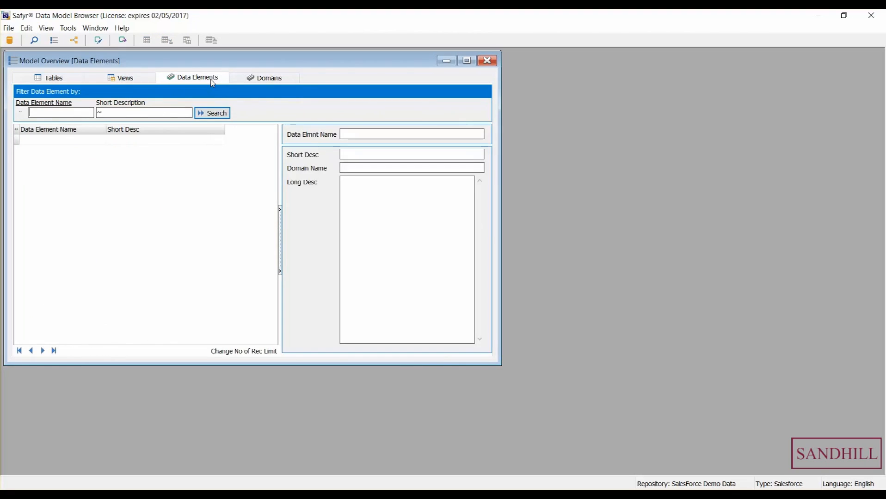
{"action": "left_click", "coordinate": [275, 86]}
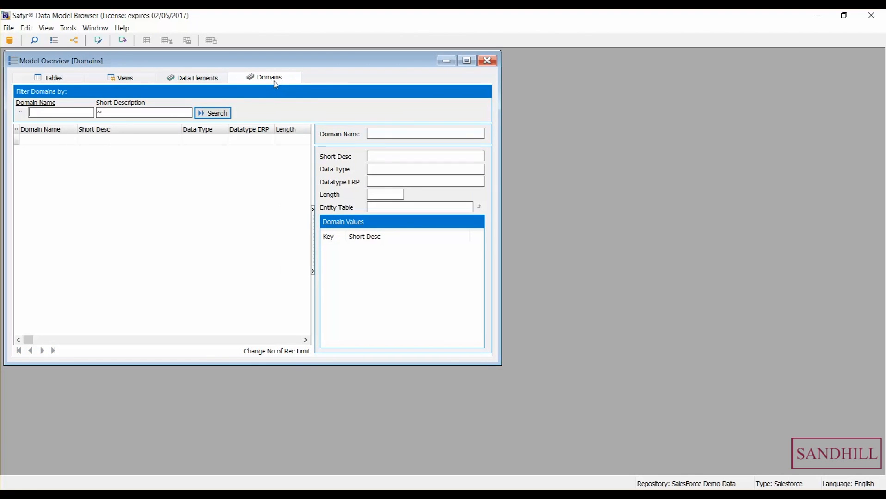
{"action": "left_click", "coordinate": [488, 62]}
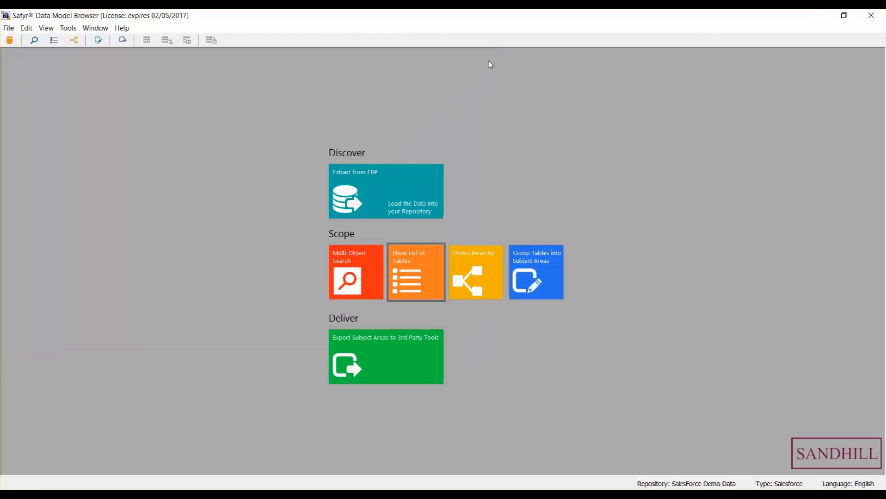
Run a multi-object search for * and collapse the Domains, Tables and DataElements result groups.
{"action": "left_click", "coordinate": [370, 284]}
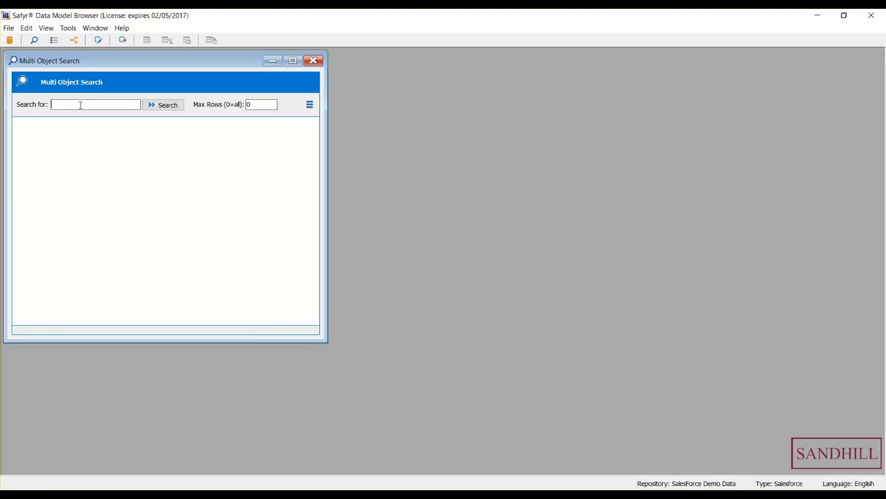
{"action": "left_click", "coordinate": [174, 109]}
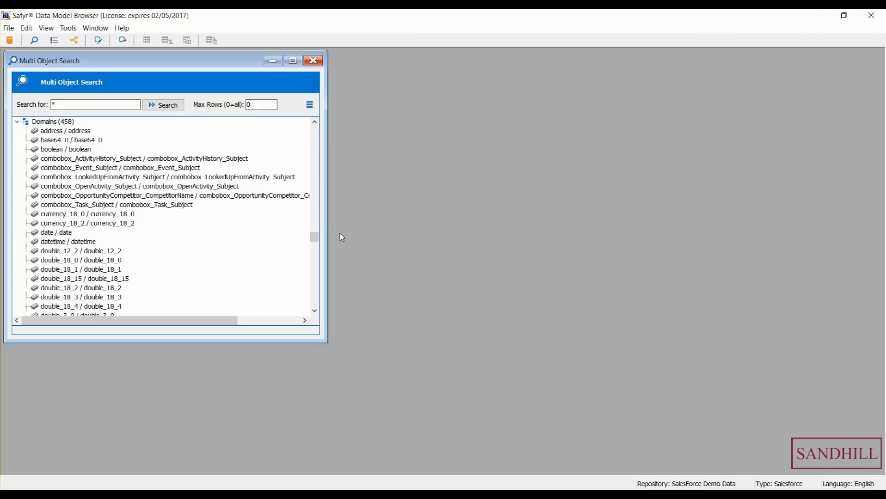
{"action": "left_click", "coordinate": [17, 122]}
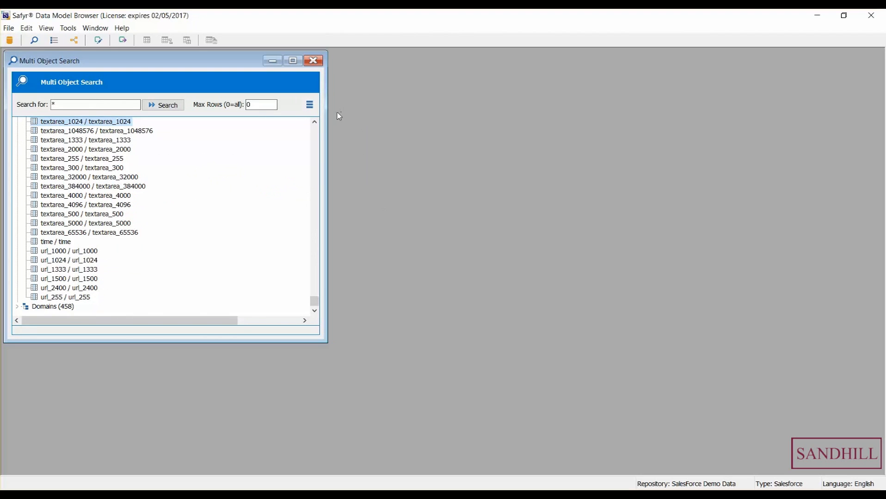
{"action": "scroll", "coordinate": [316, 136], "scroll_direction": "up", "scroll_amount": 20}
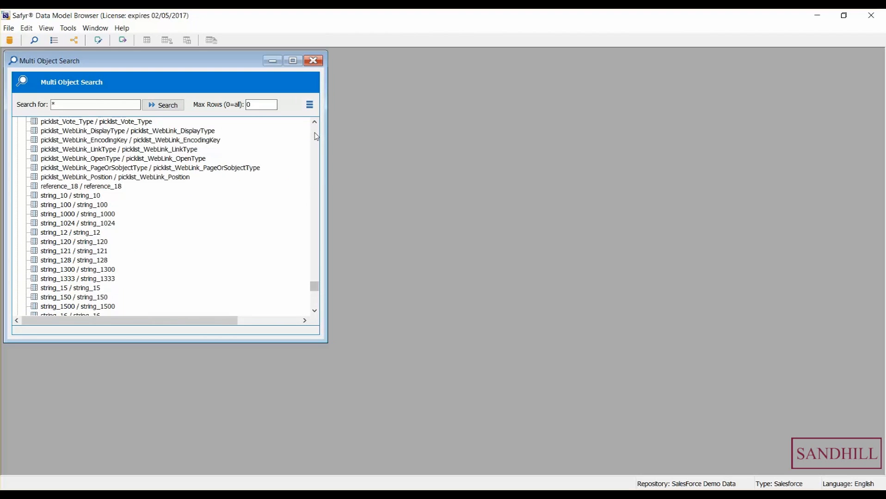
{"action": "scroll", "coordinate": [316, 136], "scroll_direction": "up", "scroll_amount": 20}
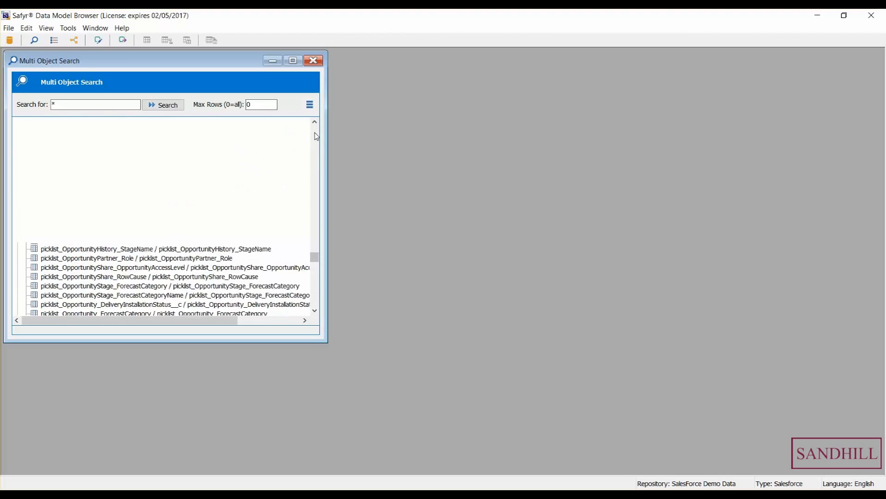
{"action": "scroll", "coordinate": [316, 137], "scroll_direction": "up", "scroll_amount": 20}
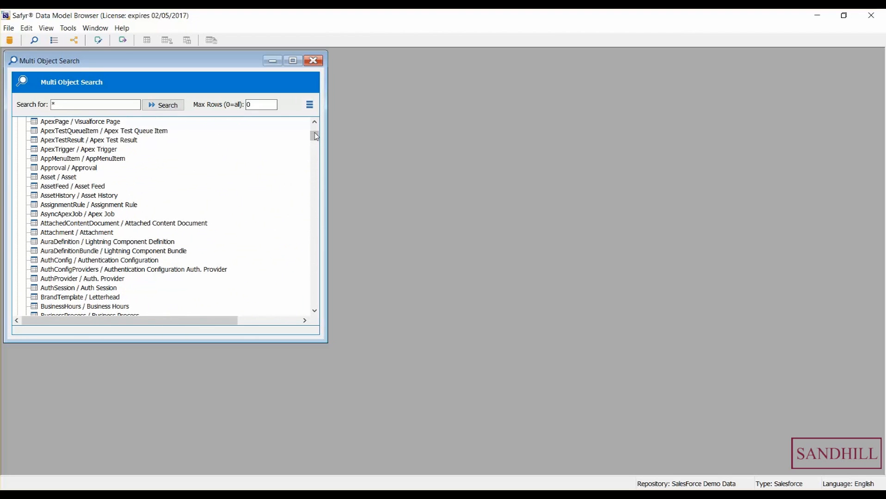
{"action": "scroll", "coordinate": [315, 126], "scroll_direction": "up", "scroll_amount": 6}
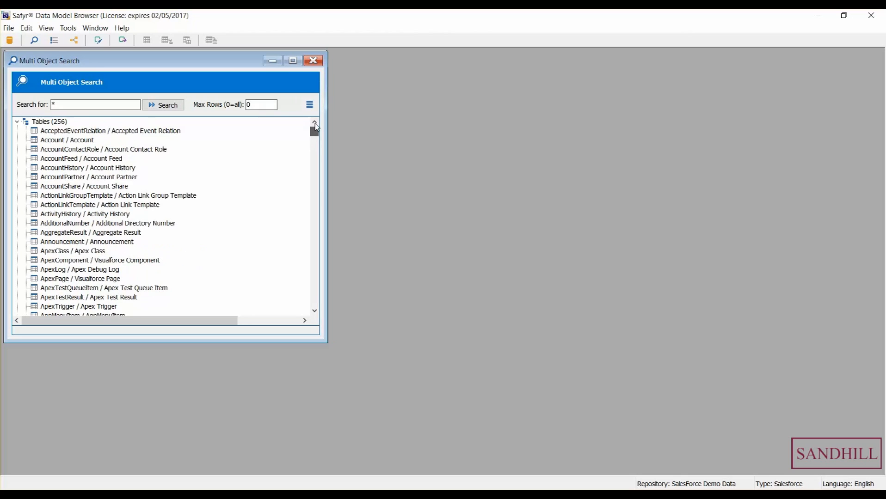
{"action": "left_click", "coordinate": [16, 121]}
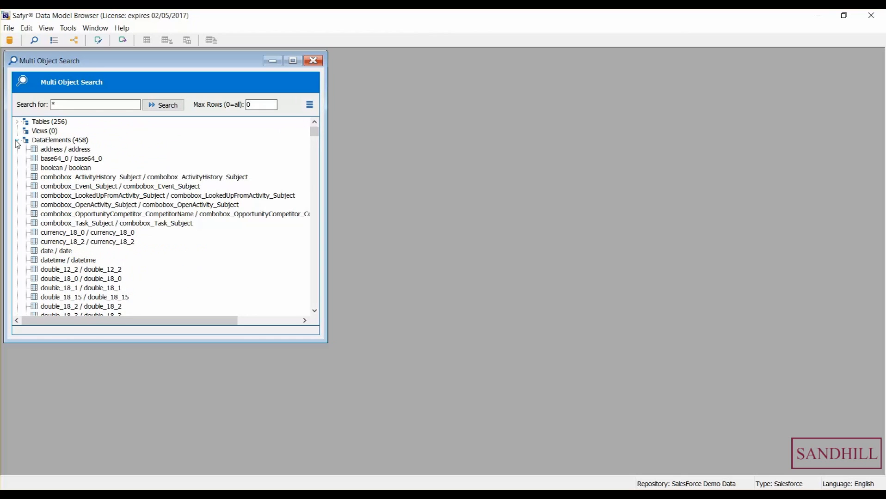
{"action": "left_click", "coordinate": [17, 141]}
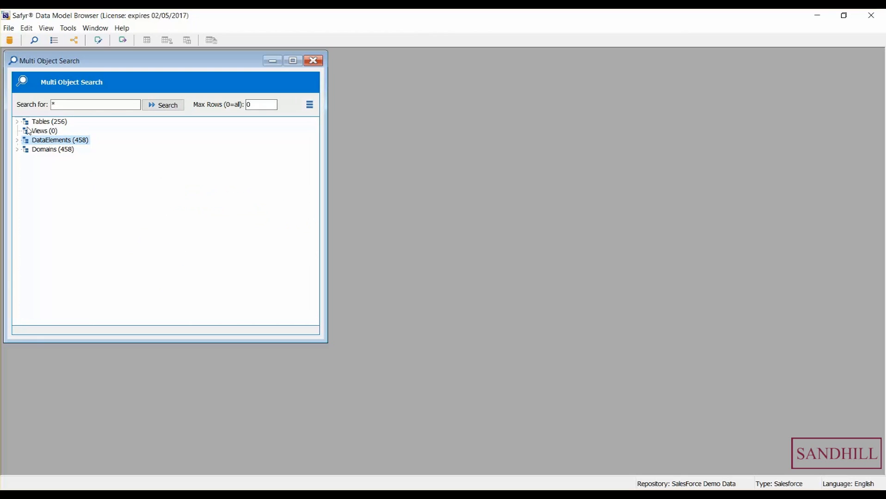
Inspect the Views, DataElements and Domains result groups and expand the Tables group.
{"action": "left_click", "coordinate": [38, 134]}
{"action": "left_click", "coordinate": [64, 142]}
{"action": "left_click", "coordinate": [47, 149]}
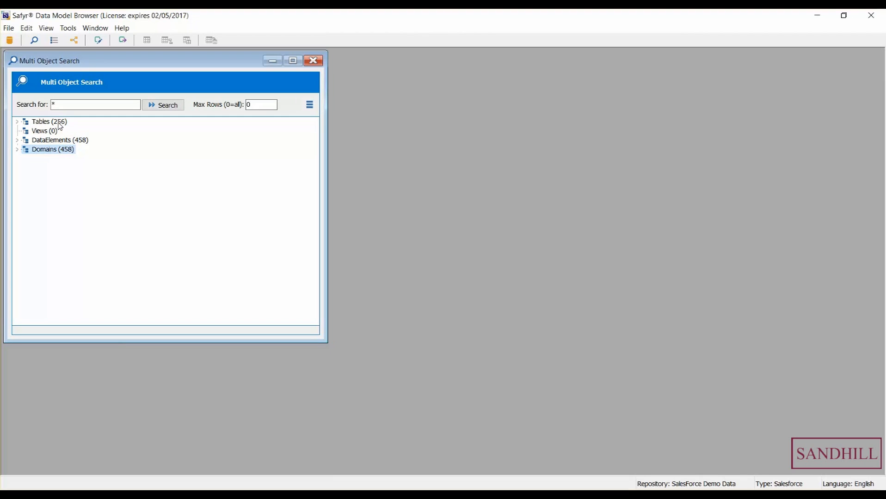
{"action": "left_click", "coordinate": [17, 122]}
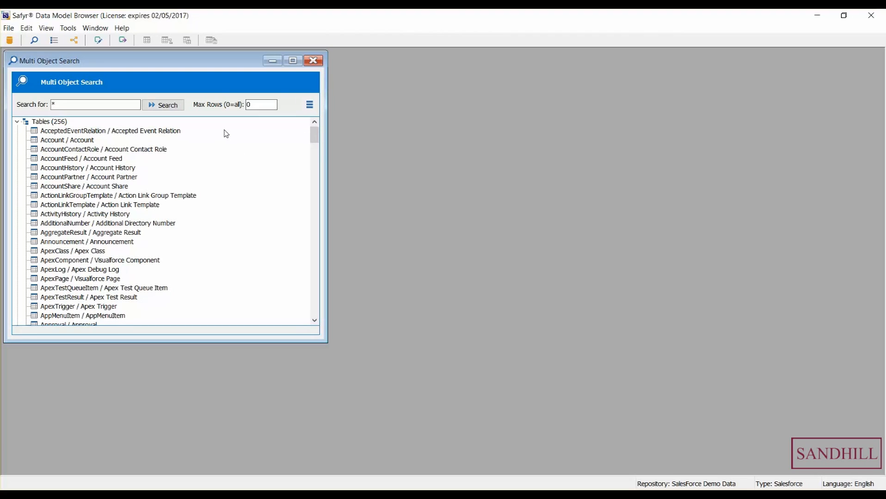
Run the multi-object search for "account".
{"action": "left_click_drag", "start_coordinate": [80, 105], "coordinate": [49, 102]}
{"action": "type", "text": "account"}
{"action": "left_click", "coordinate": [164, 104]}
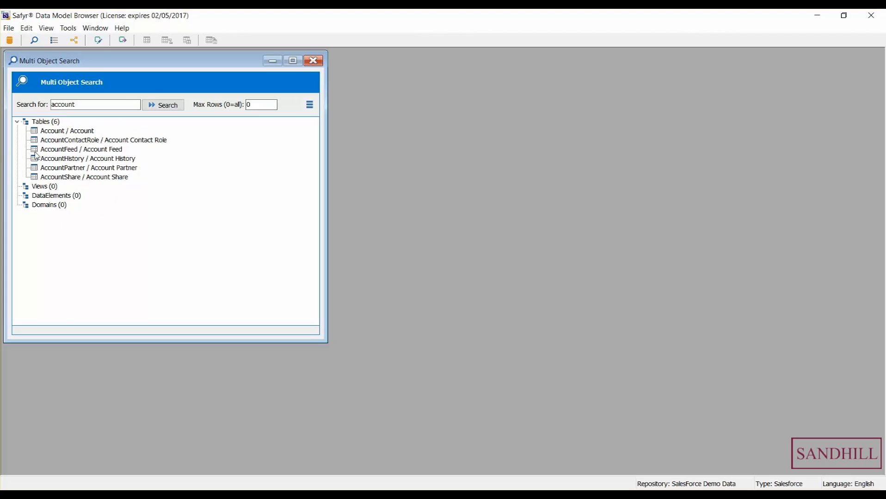
Open the detailed object information for the Account table and place its window beside the search results.
{"action": "left_click", "coordinate": [54, 134]}
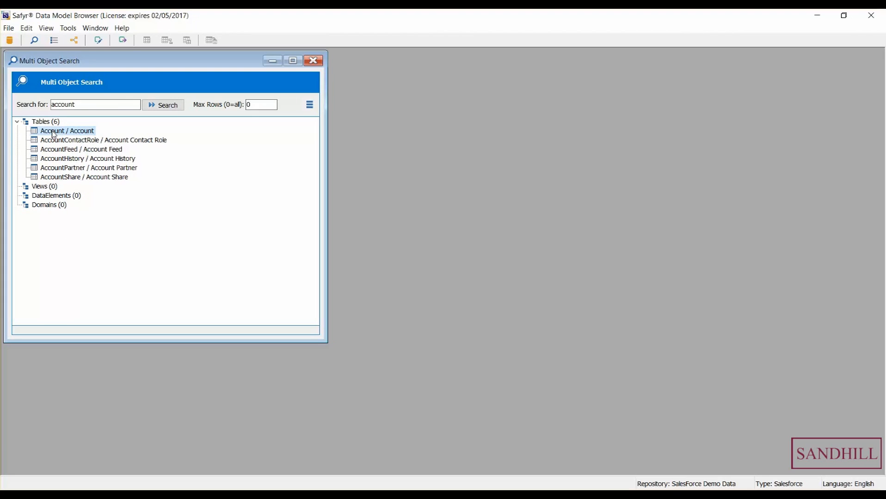
{"action": "right_click", "coordinate": [56, 134]}
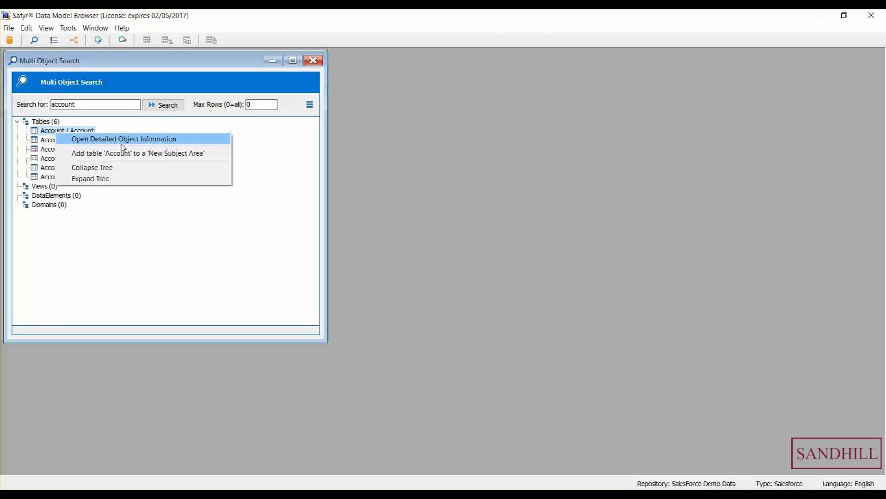
{"action": "left_click", "coordinate": [150, 141]}
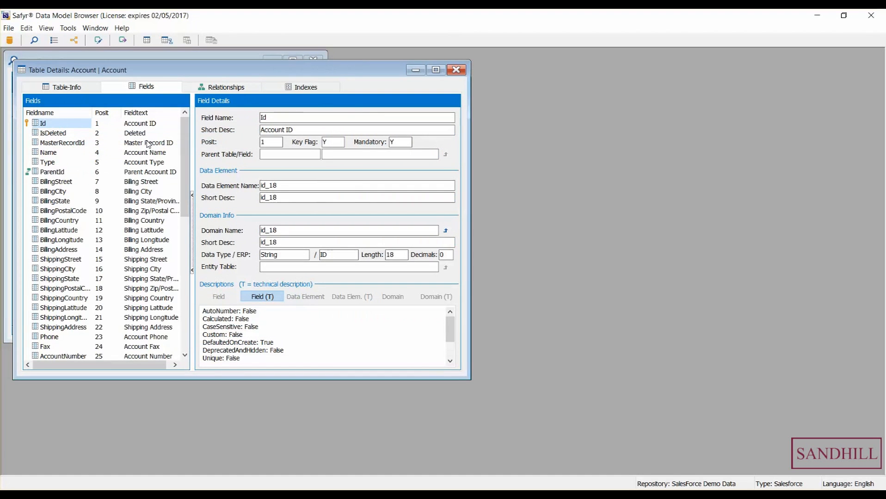
{"action": "left_click_drag", "start_coordinate": [237, 68], "coordinate": [580, 59]}
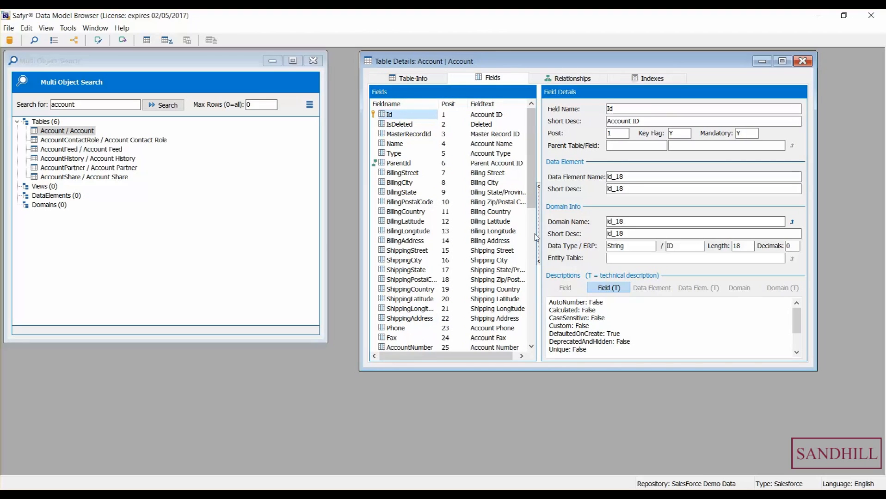
Examine the Account table's OwnerId, Id and BillingCity fields, including BillingCity's field name and short description.
{"action": "left_click_drag", "start_coordinate": [532, 196], "coordinate": [532, 331]}
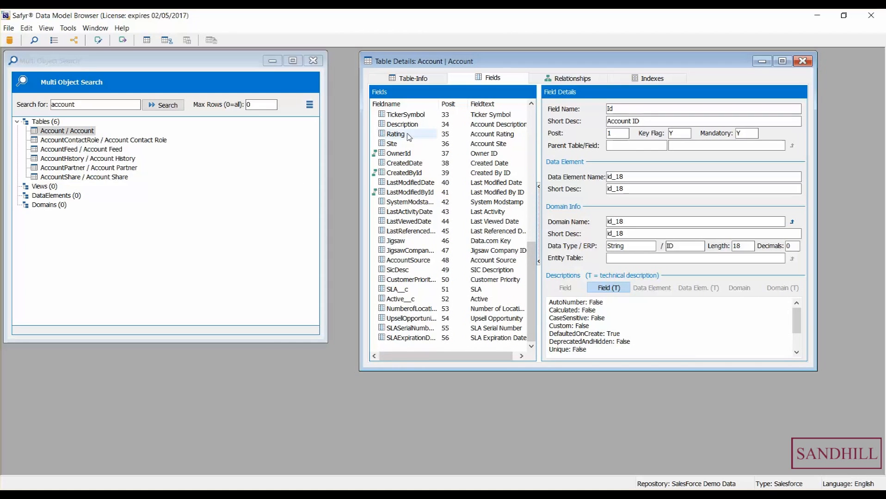
{"action": "left_click", "coordinate": [389, 154]}
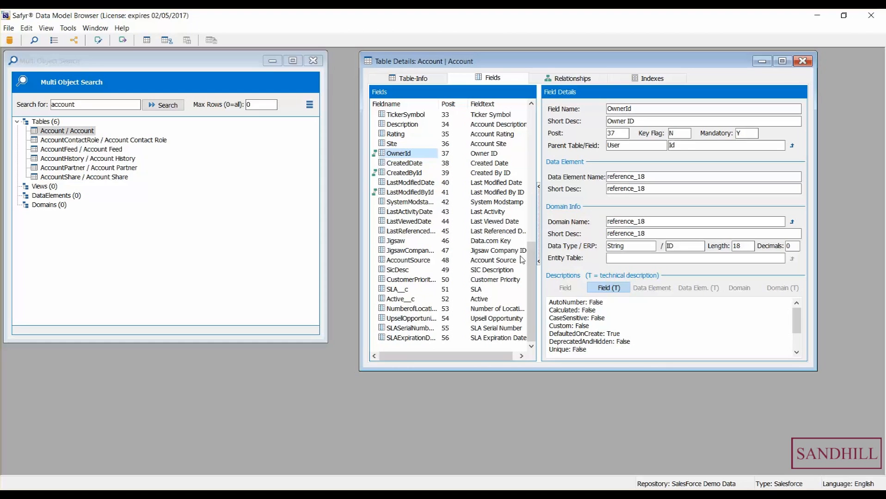
{"action": "left_click_drag", "start_coordinate": [532, 263], "coordinate": [535, 122]}
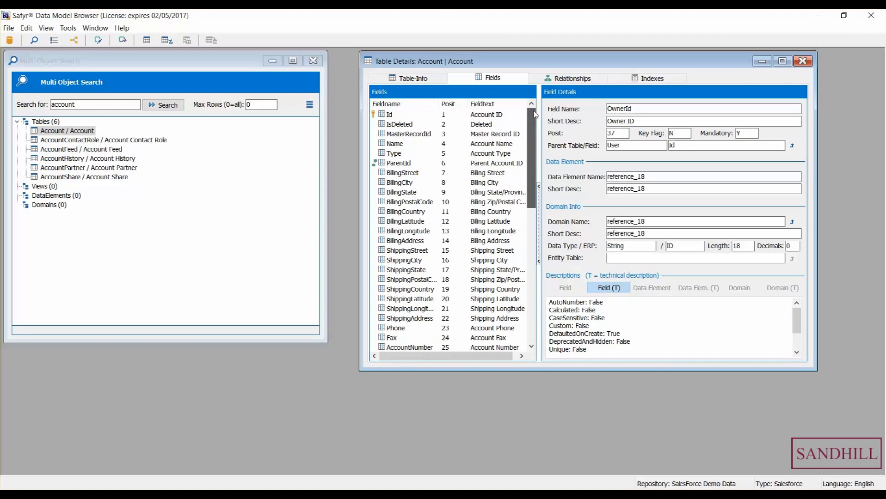
{"action": "left_click", "coordinate": [400, 116]}
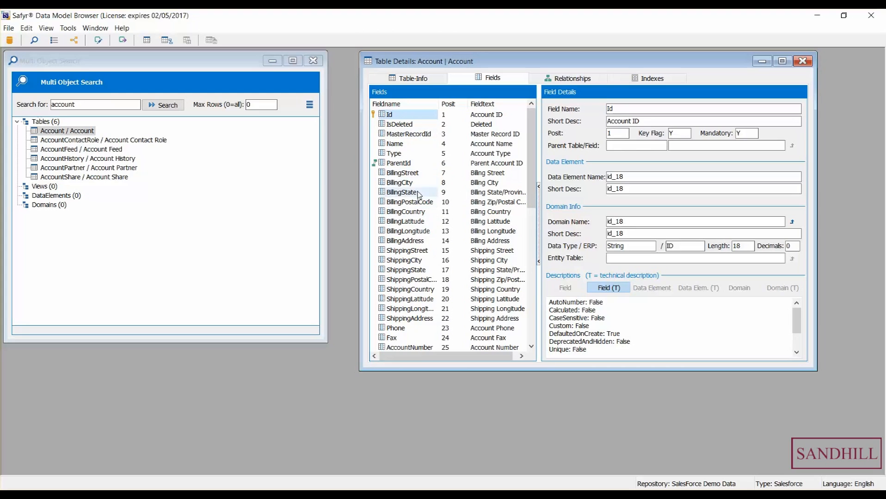
{"action": "left_click", "coordinate": [401, 182]}
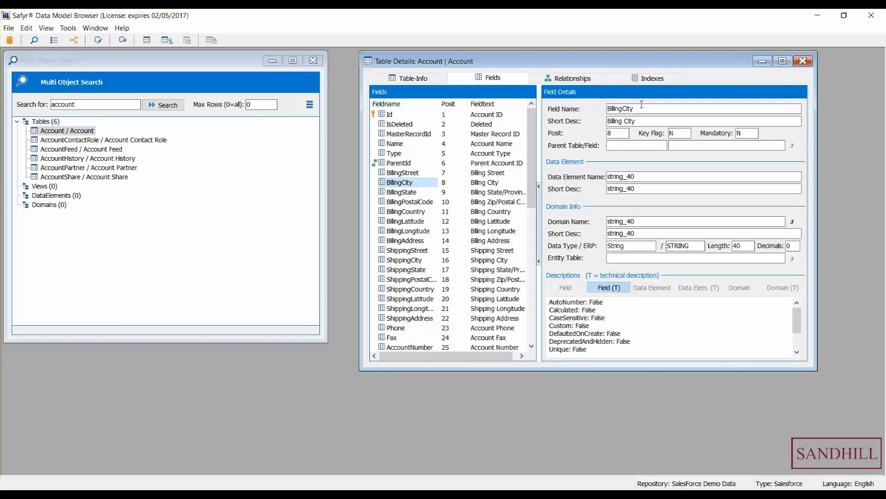
{"action": "left_click_drag", "start_coordinate": [638, 108], "coordinate": [601, 107]}
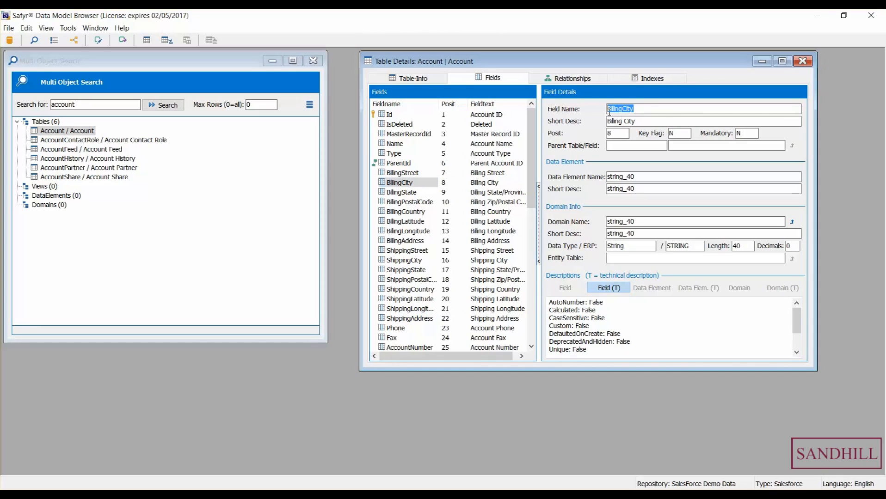
{"action": "left_click_drag", "start_coordinate": [640, 121], "coordinate": [604, 116]}
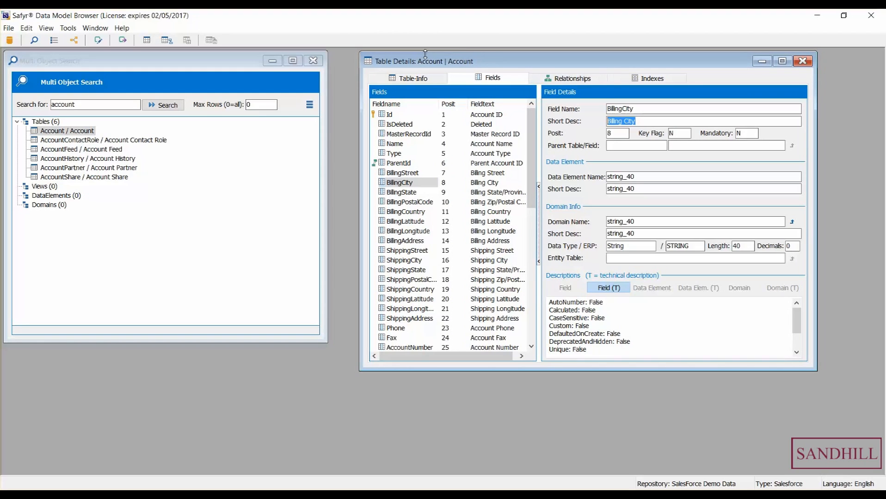
Review the Account table's OwnerId and CreatedById relationships, and view the details of the parent User table.
{"action": "left_click", "coordinate": [579, 80]}
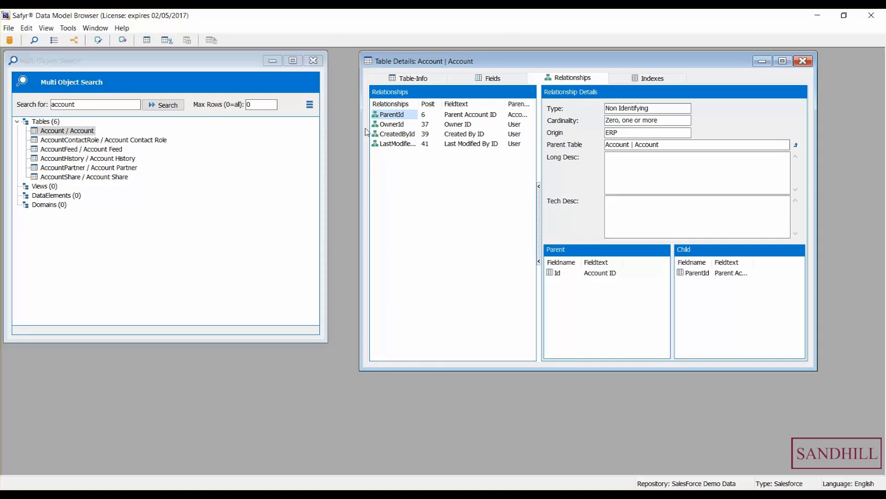
{"action": "left_click", "coordinate": [392, 126]}
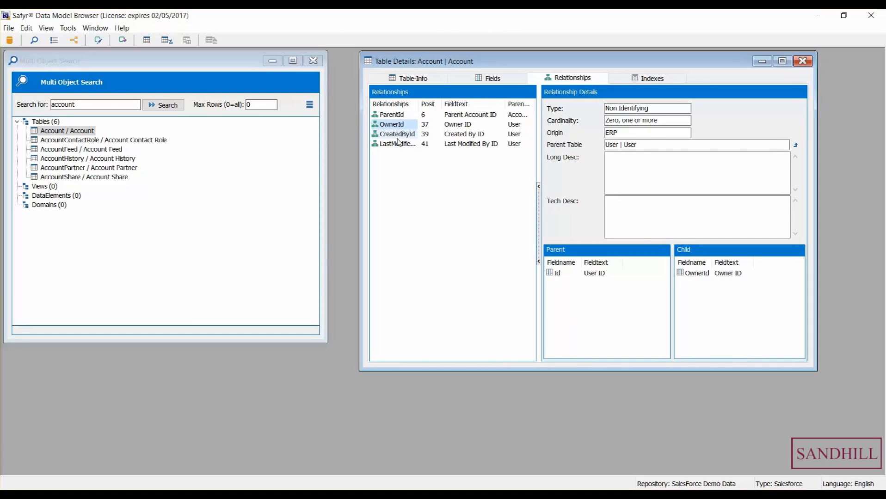
{"action": "left_click", "coordinate": [398, 137]}
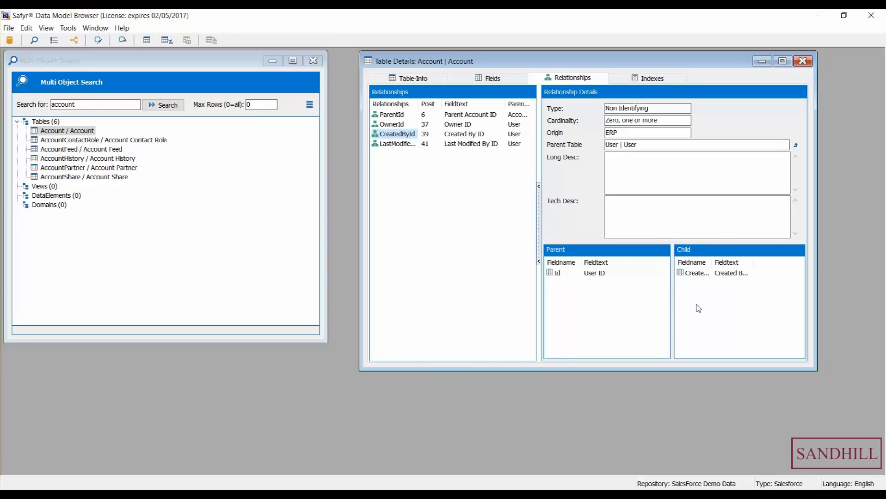
{"action": "left_click", "coordinate": [563, 275]}
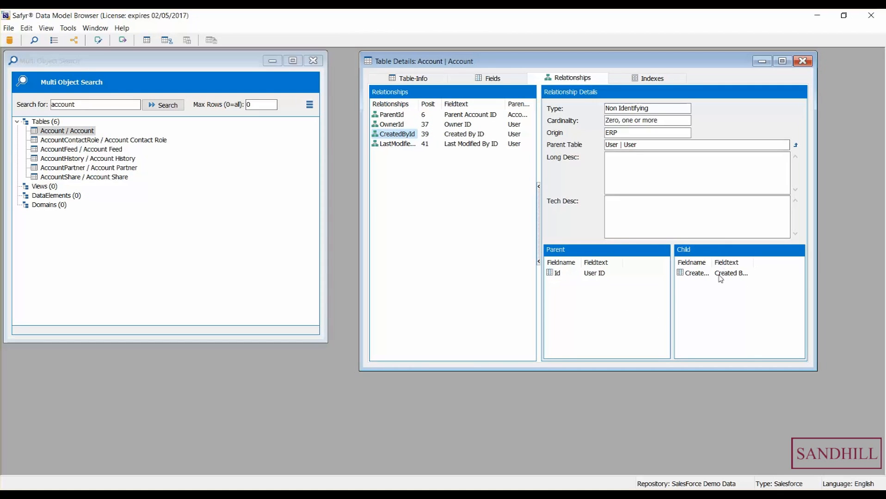
{"action": "left_click", "coordinate": [796, 146]}
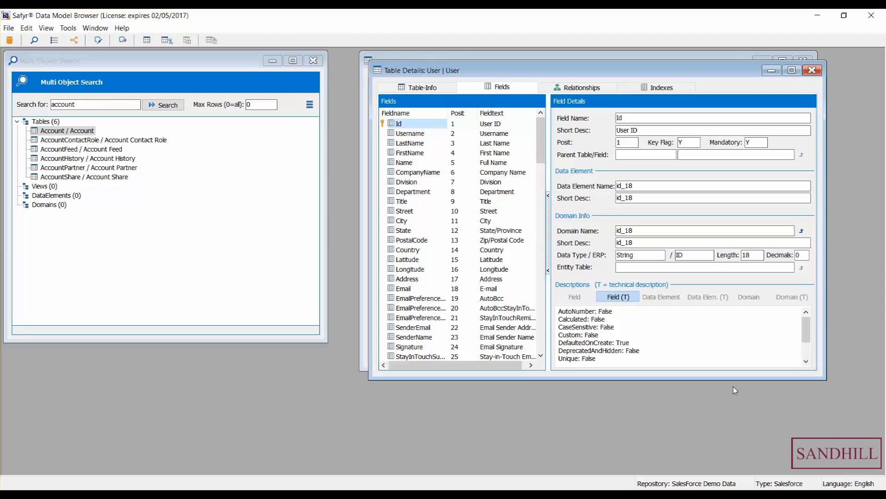
{"action": "left_click", "coordinate": [814, 71]}
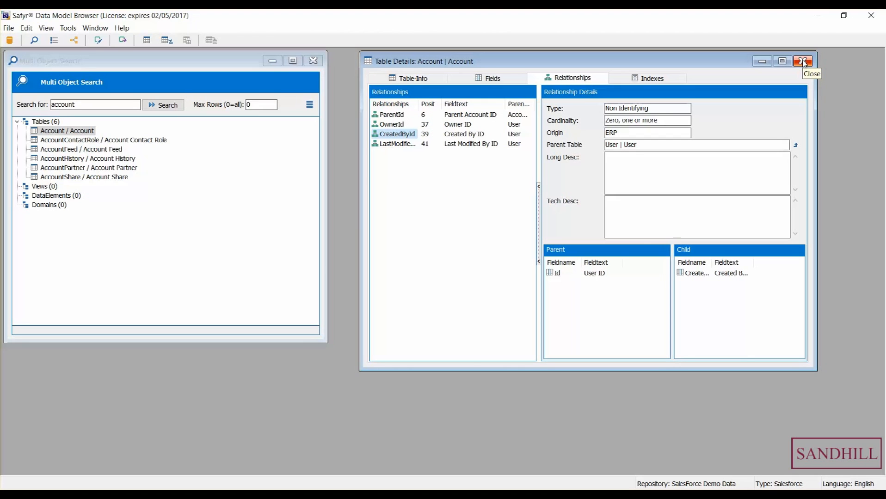
Check the Account table's indexes and close its details.
{"action": "left_click", "coordinate": [673, 80]}
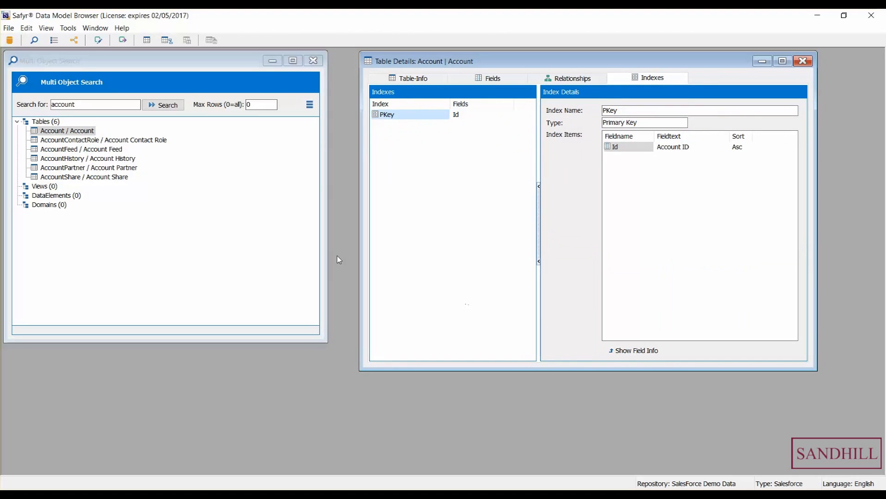
{"action": "left_click", "coordinate": [803, 61]}
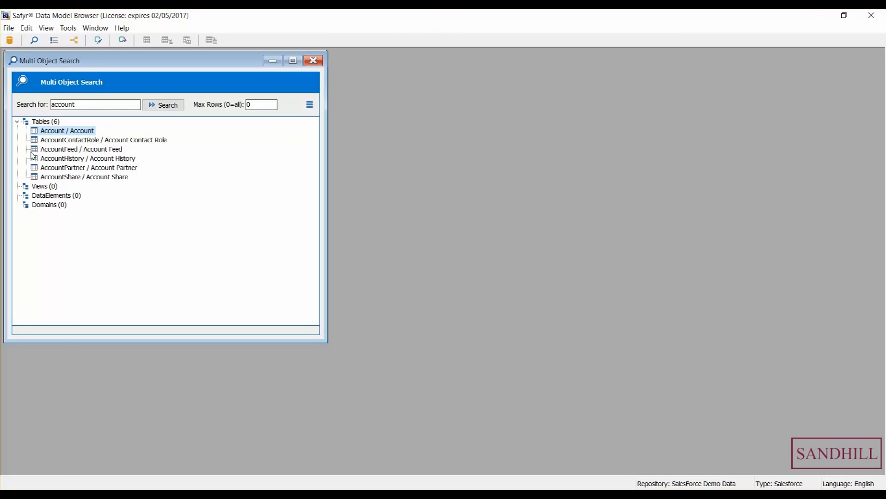
Add all six account tables from the search results to a new subject area named "Account Information".
{"action": "left_click", "coordinate": [70, 178], "text": "shift"}
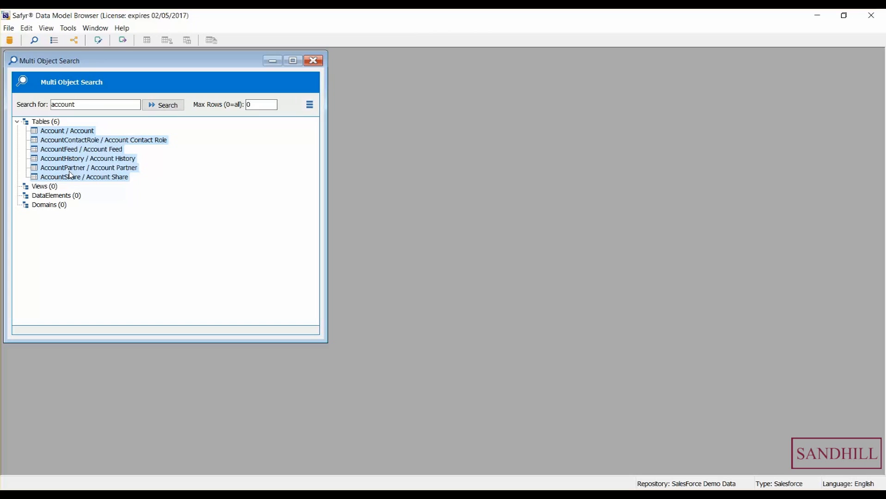
{"action": "right_click", "coordinate": [82, 142]}
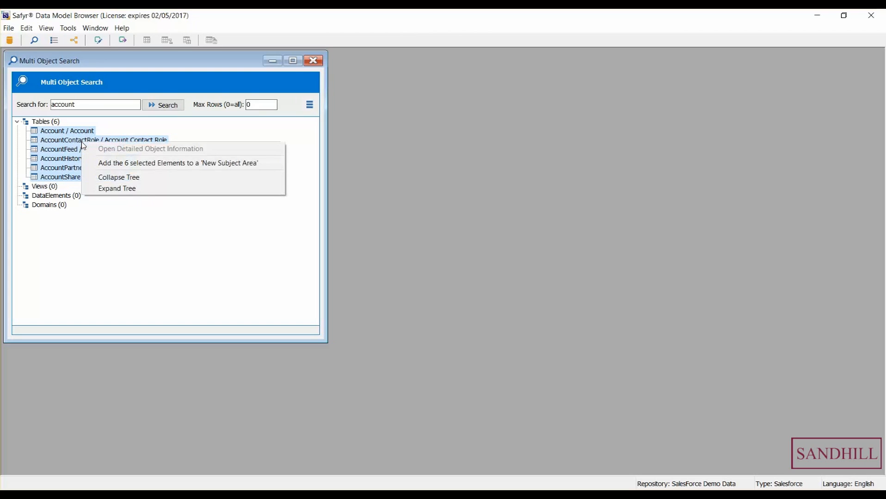
{"action": "left_click", "coordinate": [141, 165]}
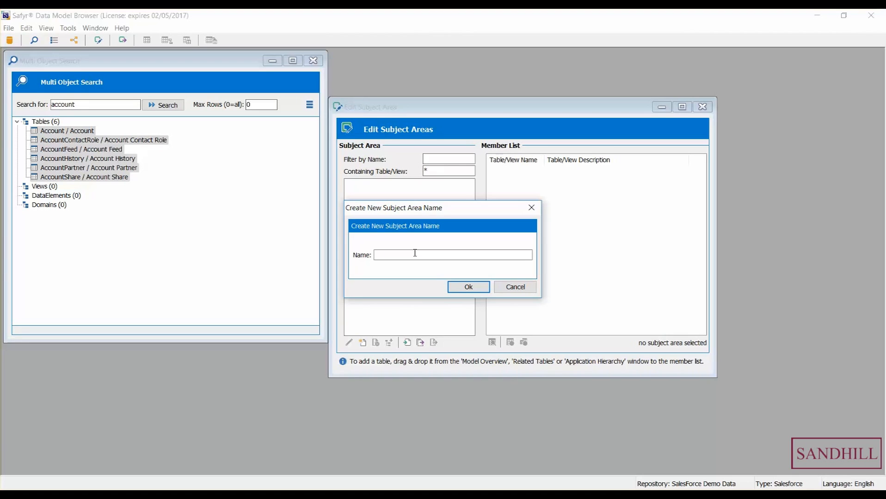
{"action": "type", "text": "Accouynt"}
{"action": "key", "text": "BackSpace"}
{"action": "key", "text": "BackSpace"}
{"action": "key", "text": "BackSpace"}
{"action": "key", "text": "BackSpace"}
{"action": "type", "text": "unt Information"}
{"action": "left_click", "coordinate": [468, 287]}
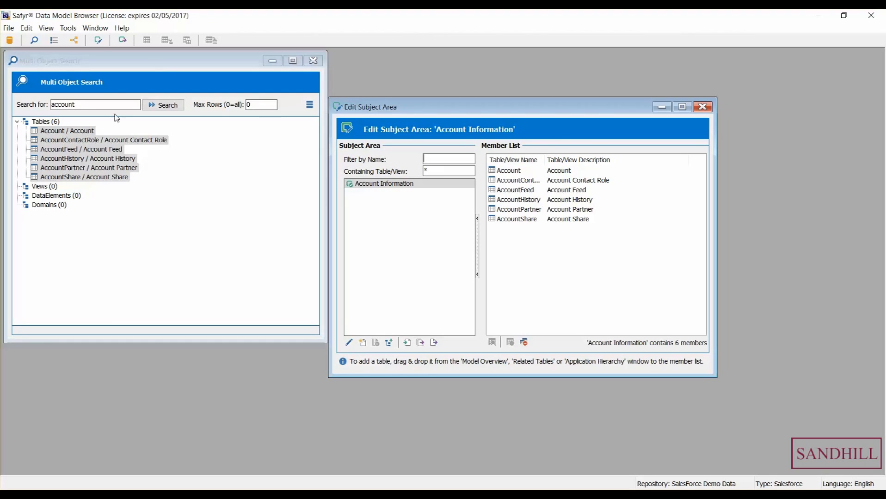
Replace the multi-object search term with * and run the search.
{"action": "left_click", "coordinate": [107, 106]}
{"action": "left_click_drag", "start_coordinate": [81, 105], "coordinate": [49, 105]}
{"action": "key", "text": "Delete"}
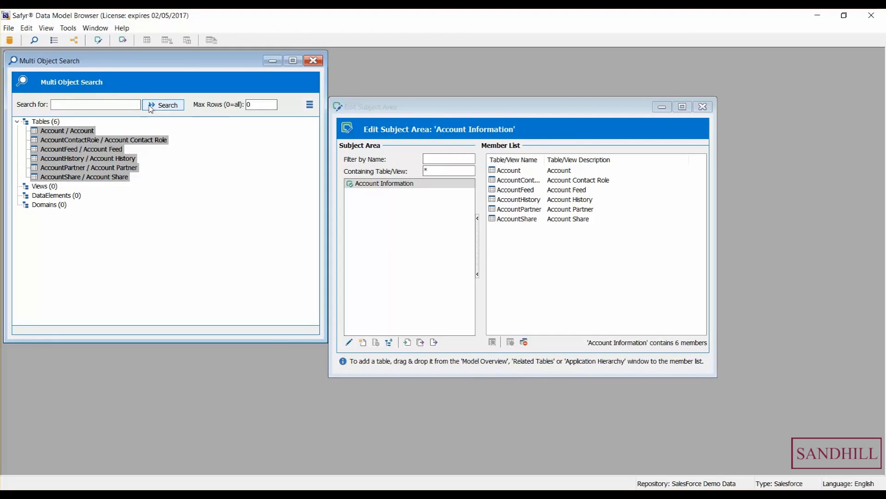
{"action": "type", "text": "*"}
{"action": "left_click", "coordinate": [149, 108]}
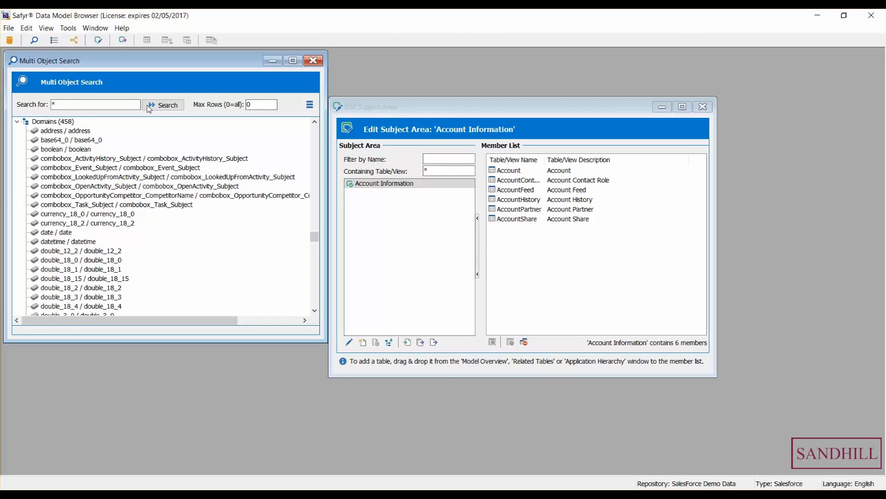
Find the Case table in the results and open its detailed object information.
{"action": "left_click_drag", "start_coordinate": [314, 238], "coordinate": [316, 128]}
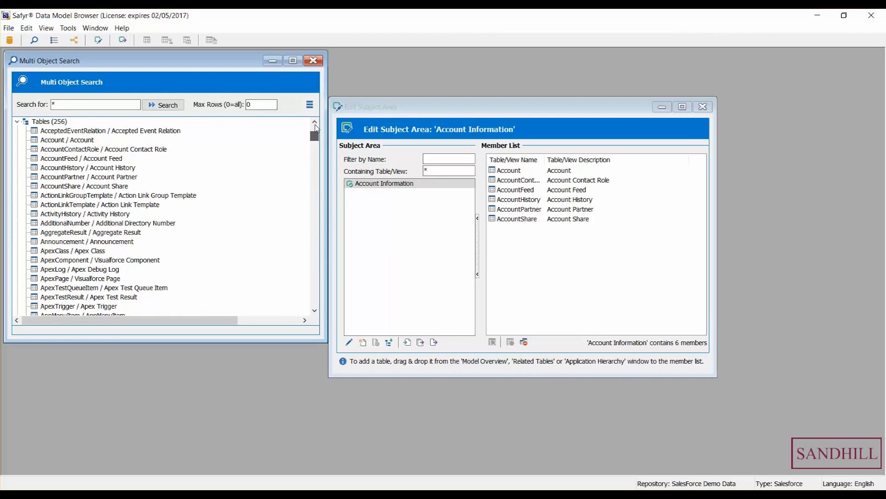
{"action": "left_click", "coordinate": [317, 282]}
{"action": "left_click", "coordinate": [316, 283]}
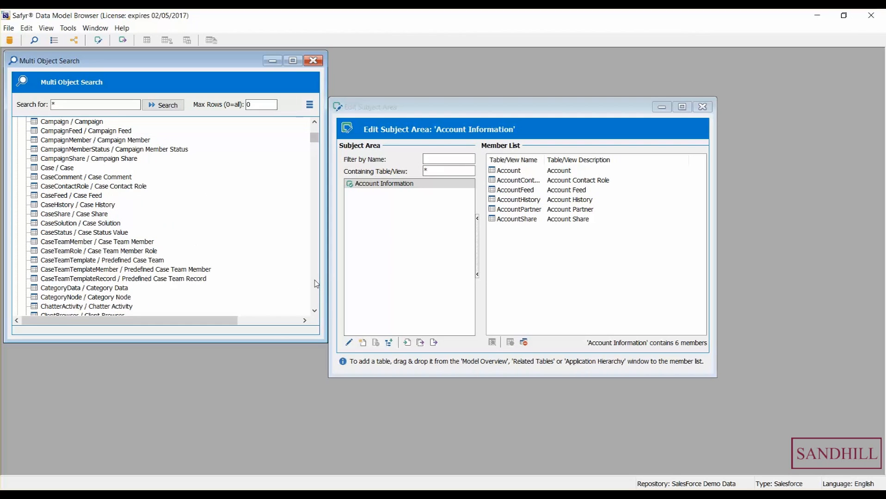
{"action": "left_click", "coordinate": [55, 169]}
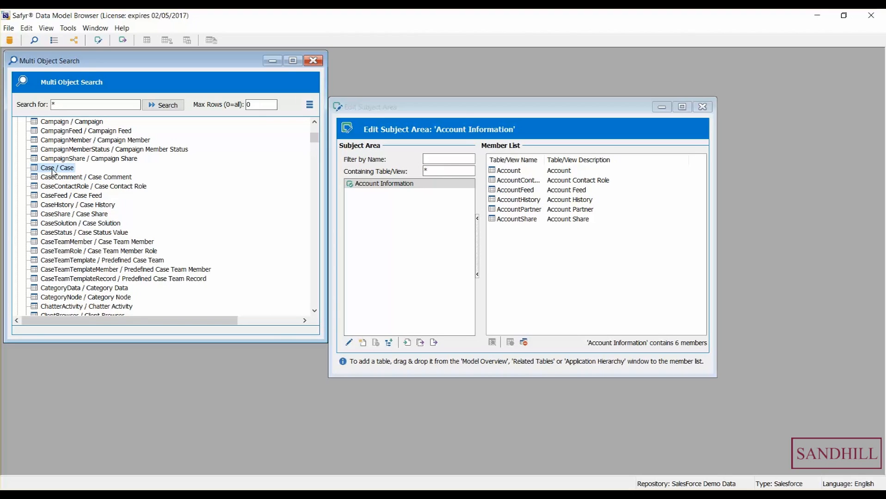
{"action": "right_click", "coordinate": [53, 171]}
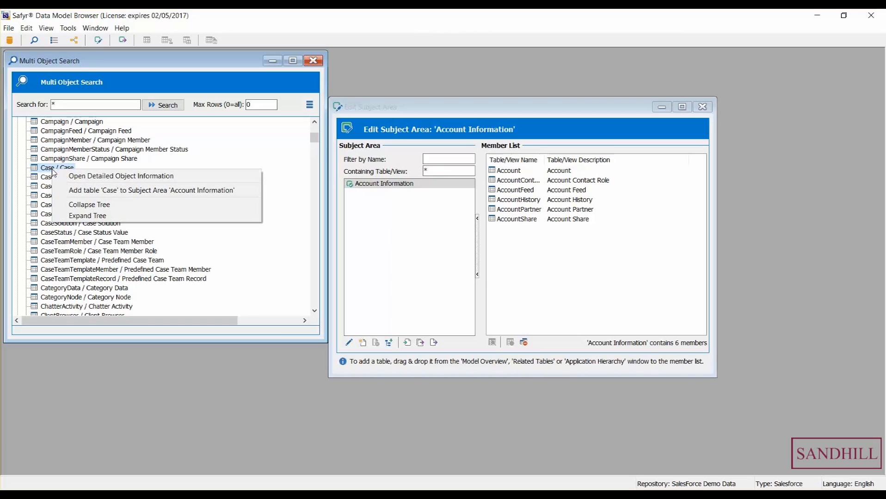
{"action": "left_click", "coordinate": [133, 180]}
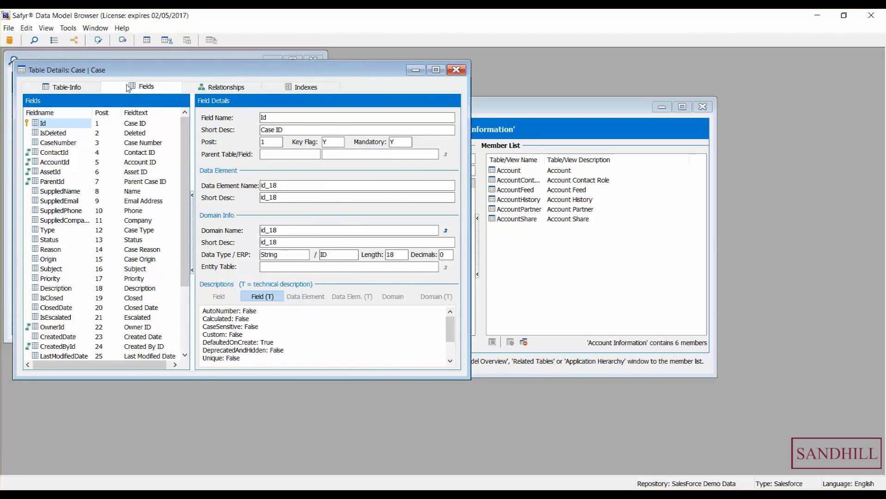
Review the Case table's relationships from AccountId through CreatedById with the name column widened, and close the table's details.
{"action": "left_click", "coordinate": [228, 89]}
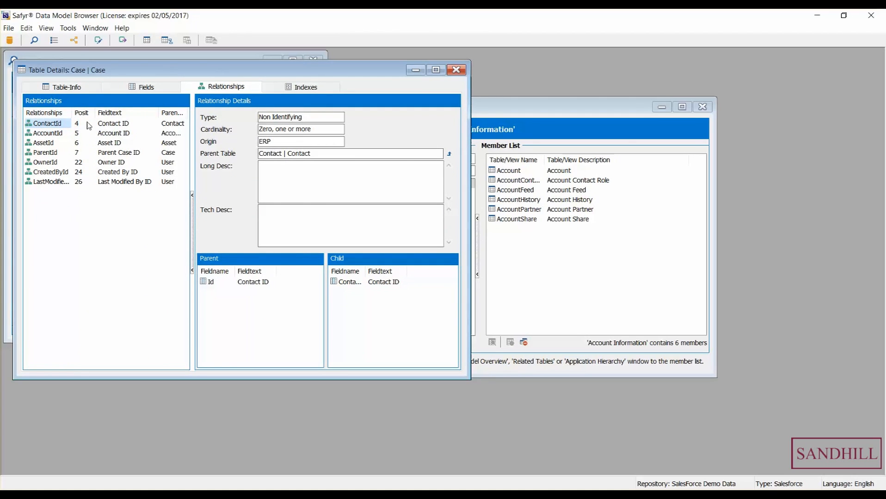
{"action": "left_click_drag", "start_coordinate": [70, 114], "coordinate": [101, 113]}
{"action": "left_click", "coordinate": [60, 133]}
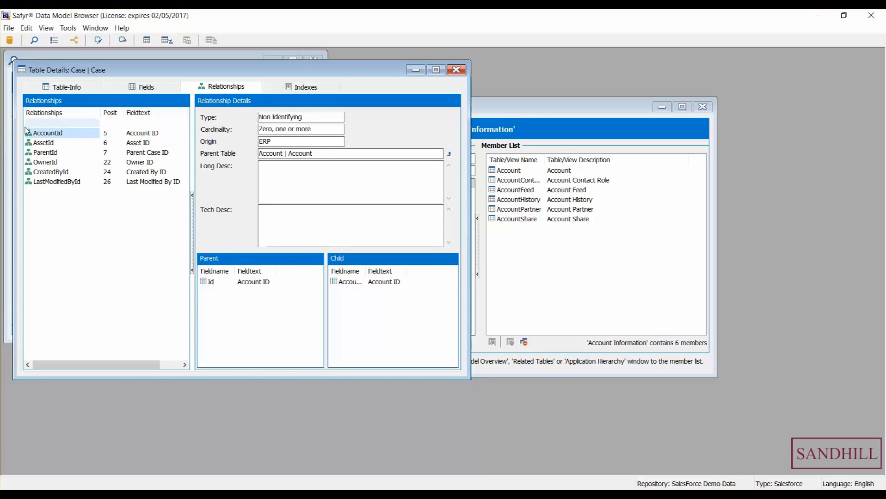
{"action": "left_click", "coordinate": [80, 145]}
{"action": "left_click", "coordinate": [77, 154]}
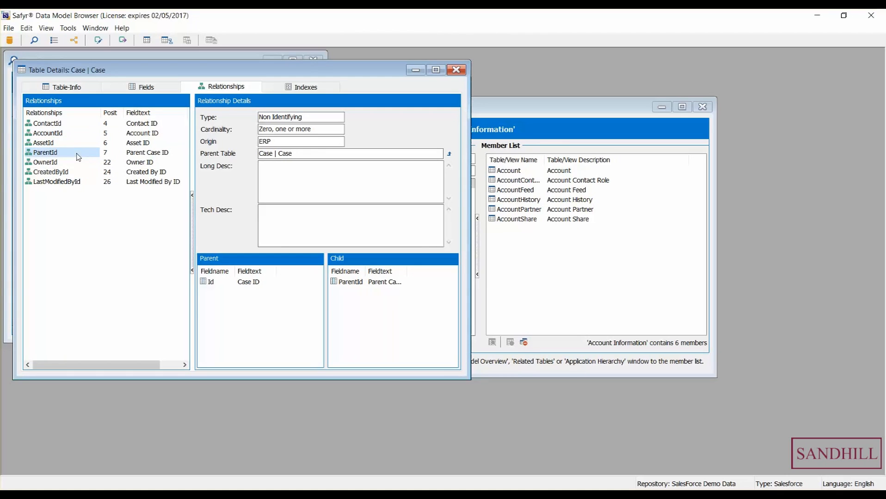
{"action": "left_click", "coordinate": [77, 163]}
{"action": "left_click", "coordinate": [78, 173]}
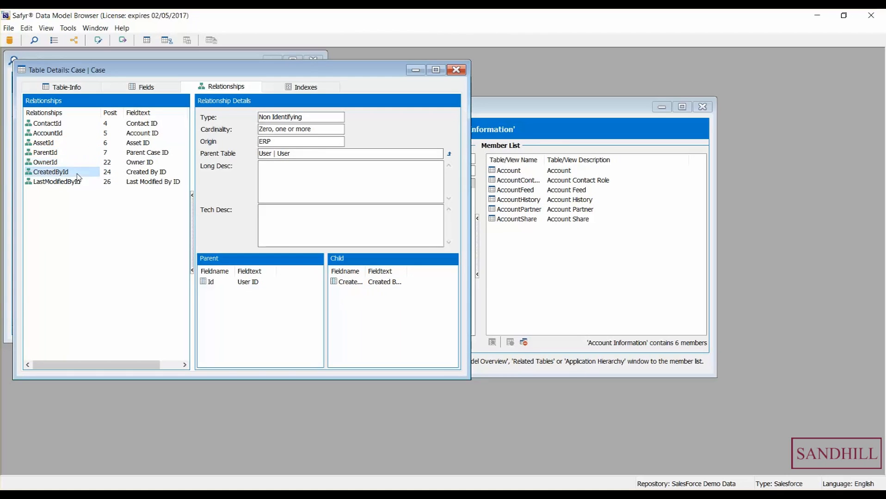
{"action": "left_click", "coordinate": [455, 69]}
Replace the multi-object search term with Case and run the search.
{"action": "left_click", "coordinate": [55, 104]}
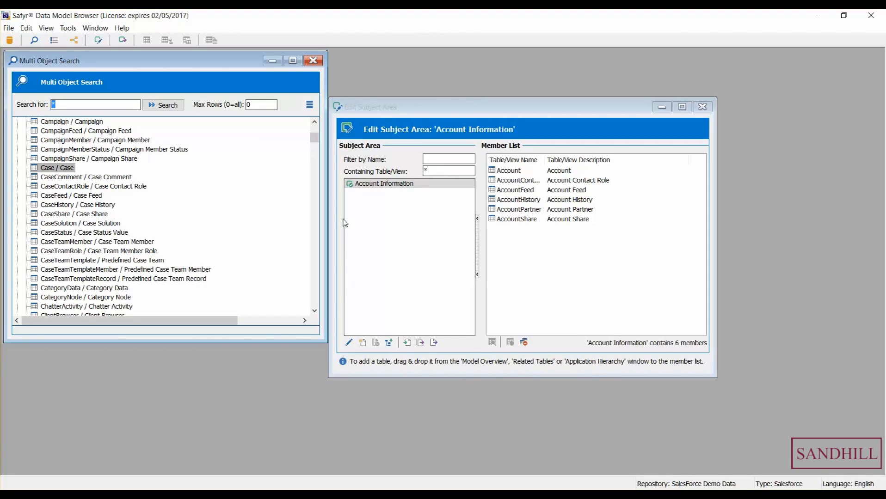
{"action": "type", "text": "Cas"}
{"action": "key", "text": "Return"}
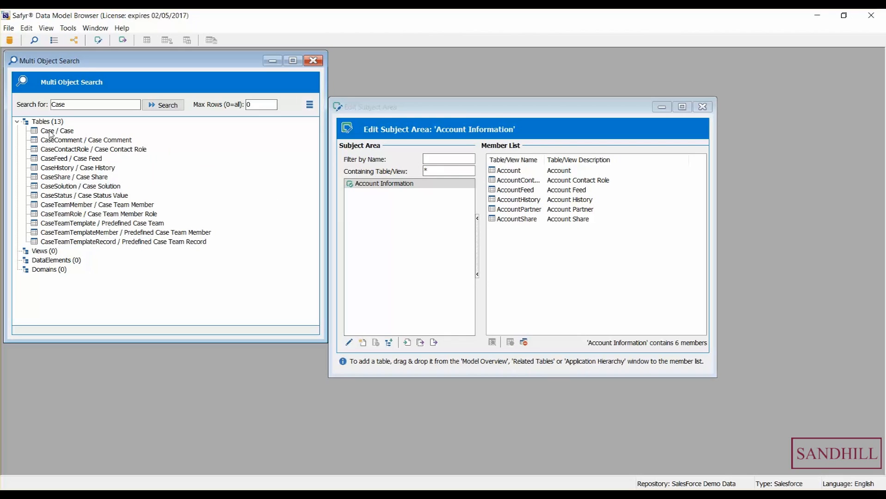
Create a new subject area named "Case Information".
{"action": "left_click", "coordinate": [363, 343]}
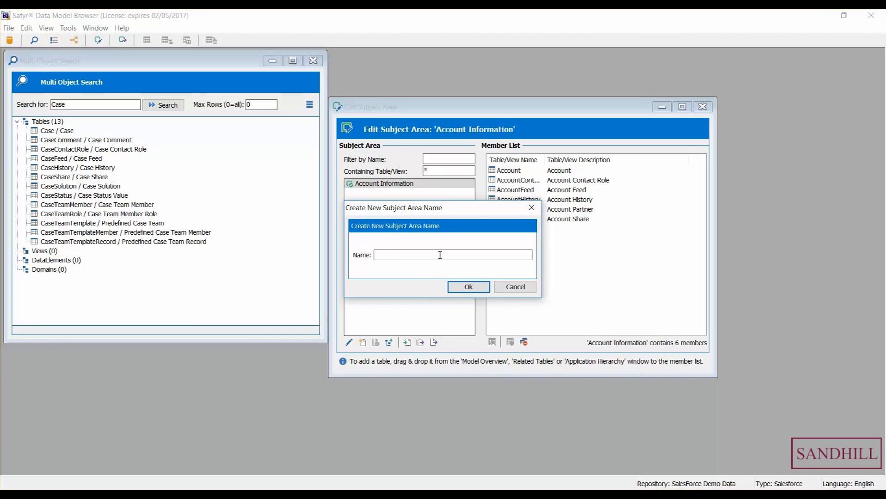
{"action": "type", "text": "Case Information"}
{"action": "left_click", "coordinate": [464, 287]}
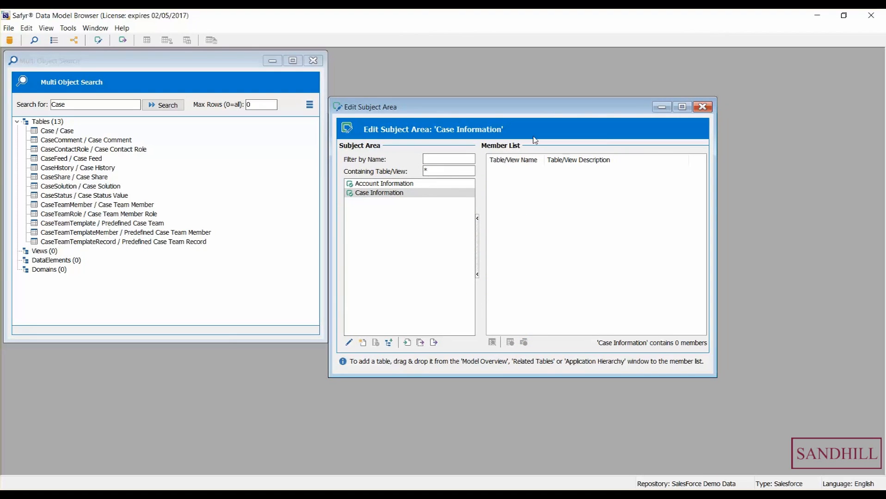
Add Case, CaseComment, CaseContactRole, CaseHistory, CaseSolution and CaseStatus to the "Case Information" subject area, and close the search.
{"action": "left_click", "coordinate": [70, 132]}
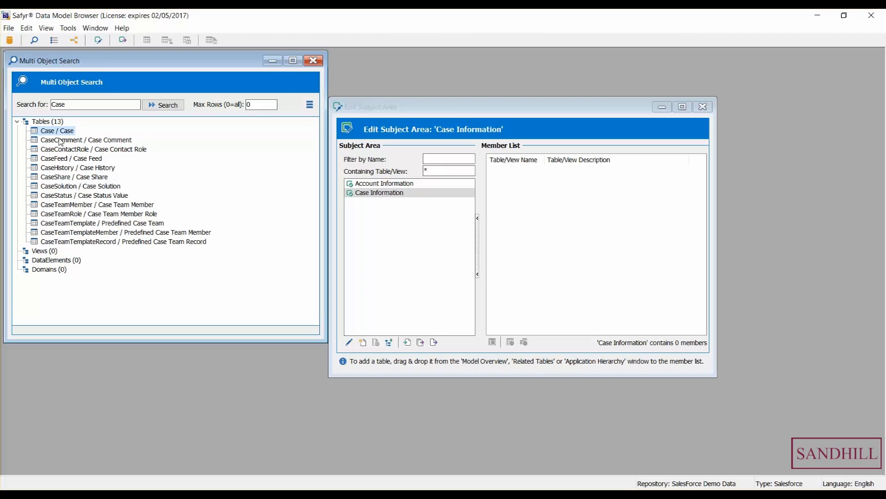
{"action": "left_click", "coordinate": [60, 140], "text": "ctrl"}
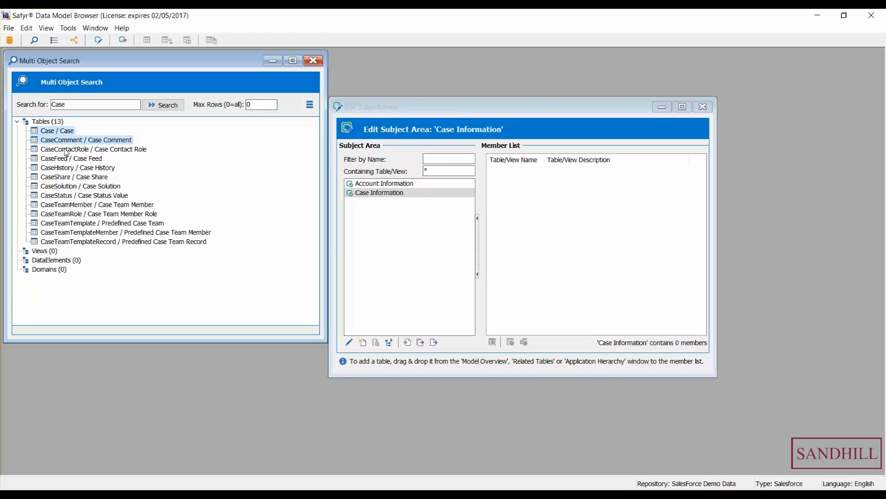
{"action": "left_click", "coordinate": [65, 151], "text": "ctrl"}
{"action": "left_click", "coordinate": [70, 170], "text": "ctrl"}
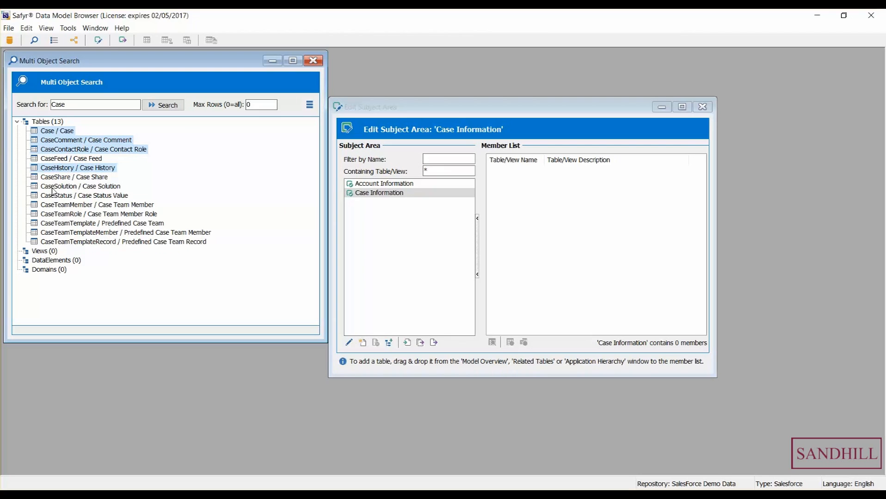
{"action": "left_click", "coordinate": [56, 187], "text": "ctrl"}
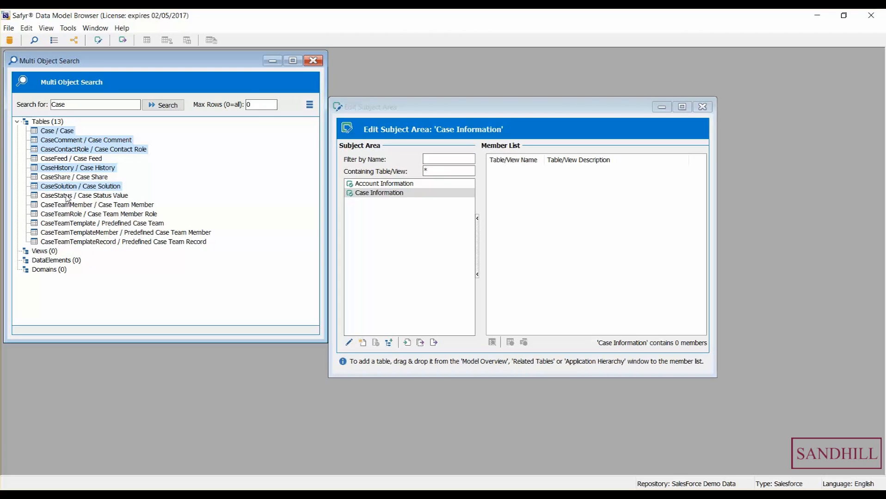
{"action": "left_click", "coordinate": [69, 194], "text": "ctrl"}
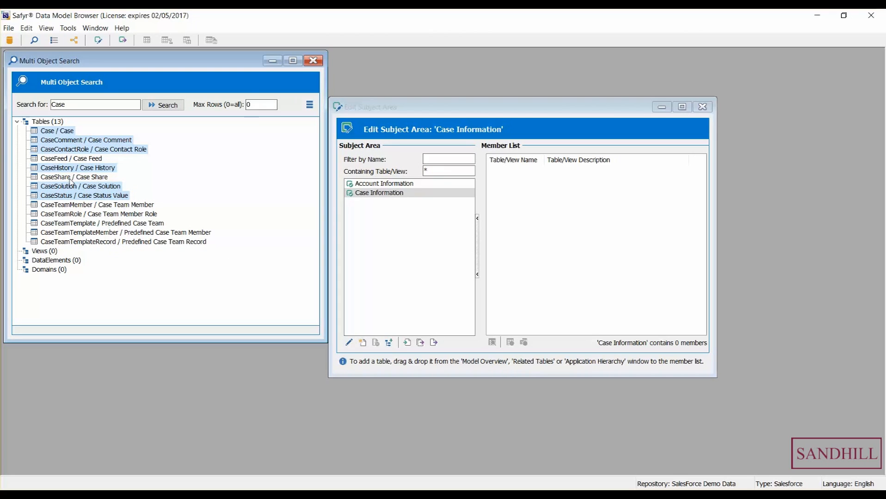
{"action": "right_click", "coordinate": [68, 147]}
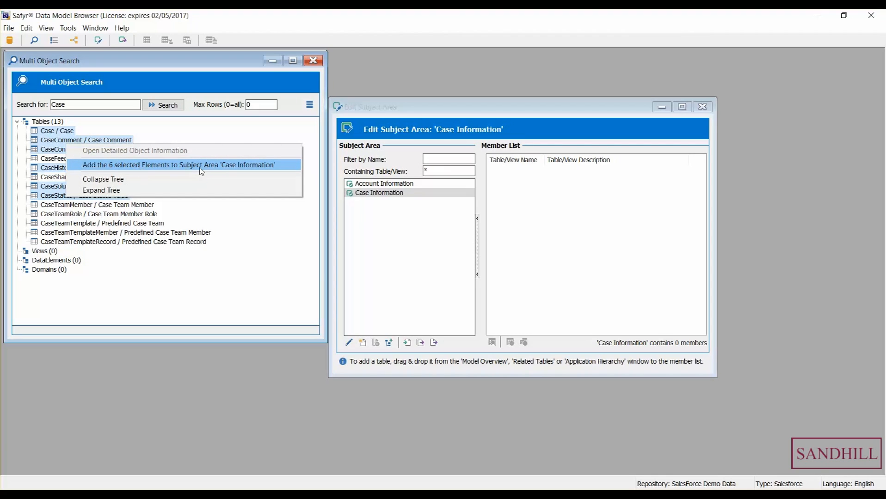
{"action": "left_click", "coordinate": [247, 166]}
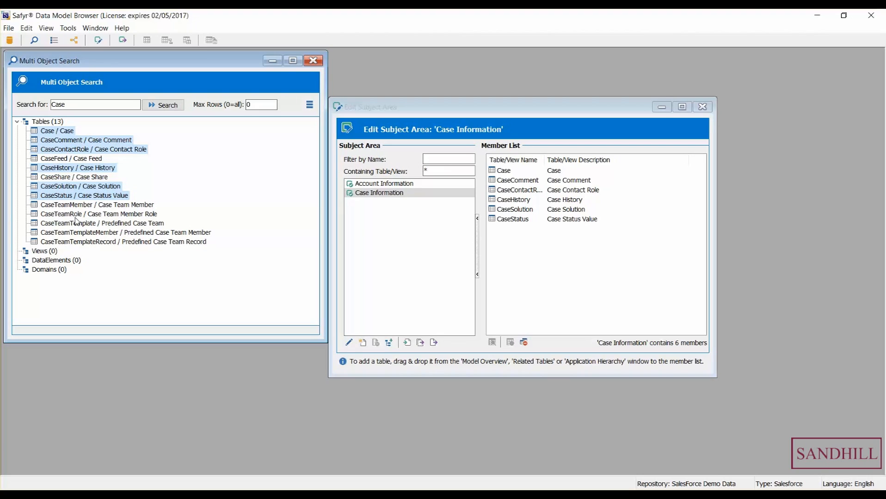
{"action": "left_click", "coordinate": [318, 62]}
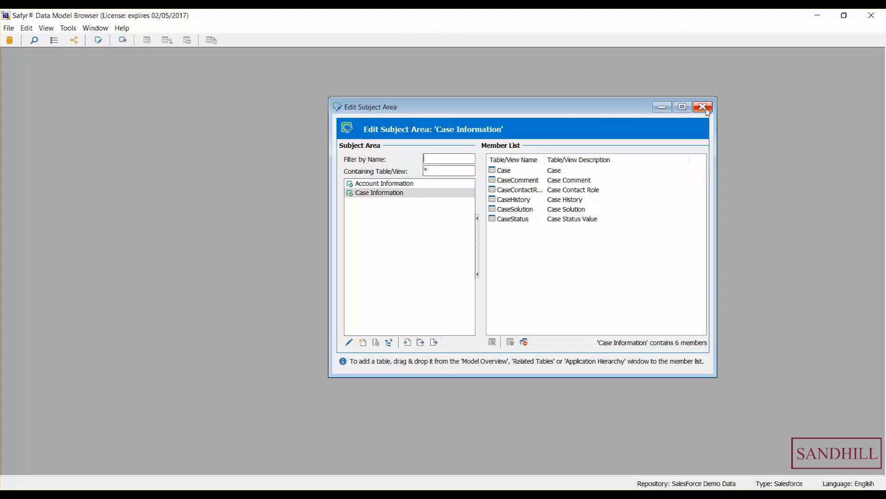
Review the member lists of the Account Information and Case Information subject areas, and close the subject area editor.
{"action": "left_click", "coordinate": [433, 185]}
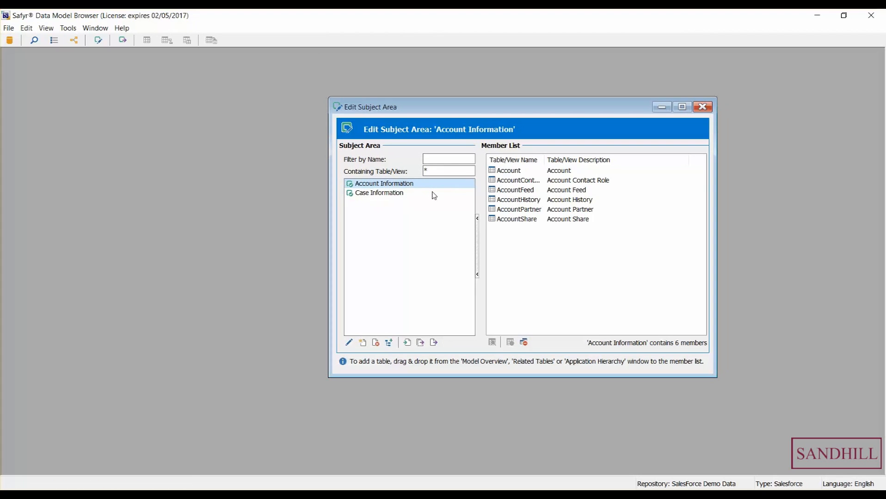
{"action": "left_click", "coordinate": [435, 195]}
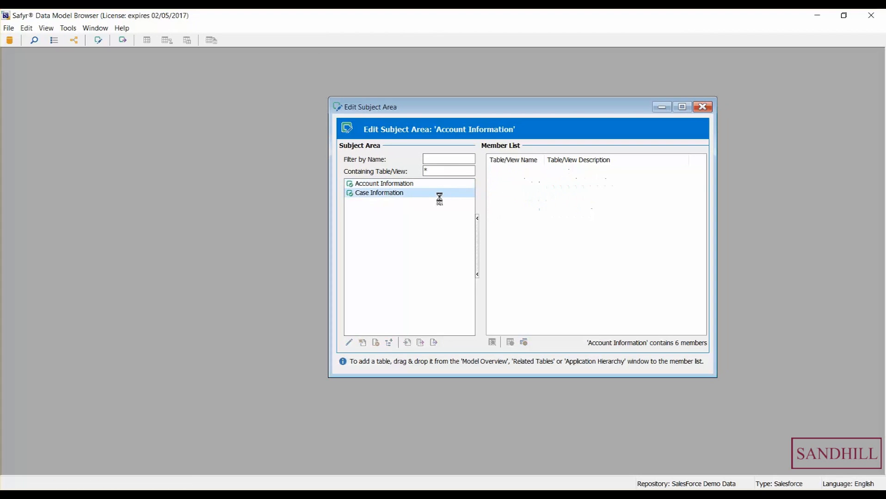
{"action": "left_click", "coordinate": [702, 107]}
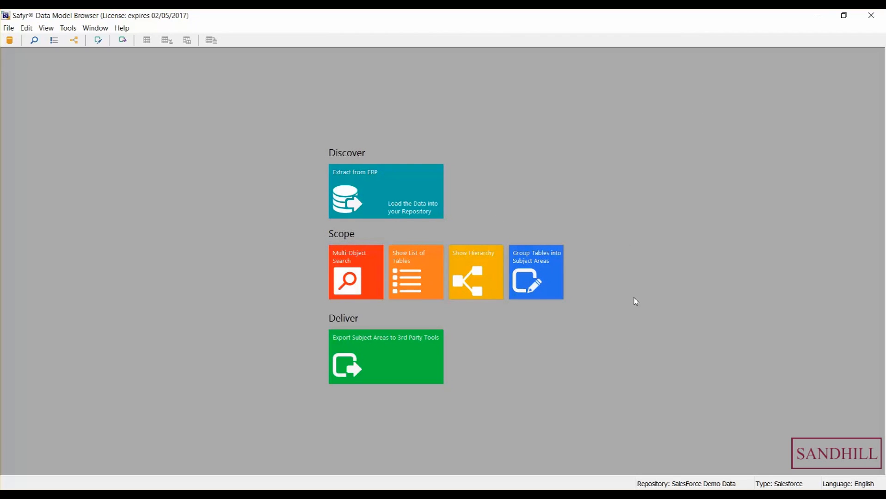
{"action": "left_click", "coordinate": [554, 277]}
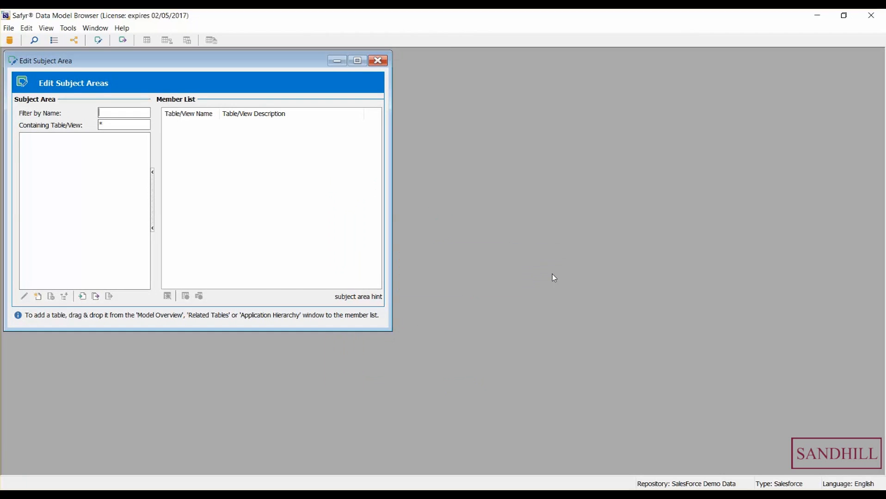
{"action": "left_click", "coordinate": [377, 61]}
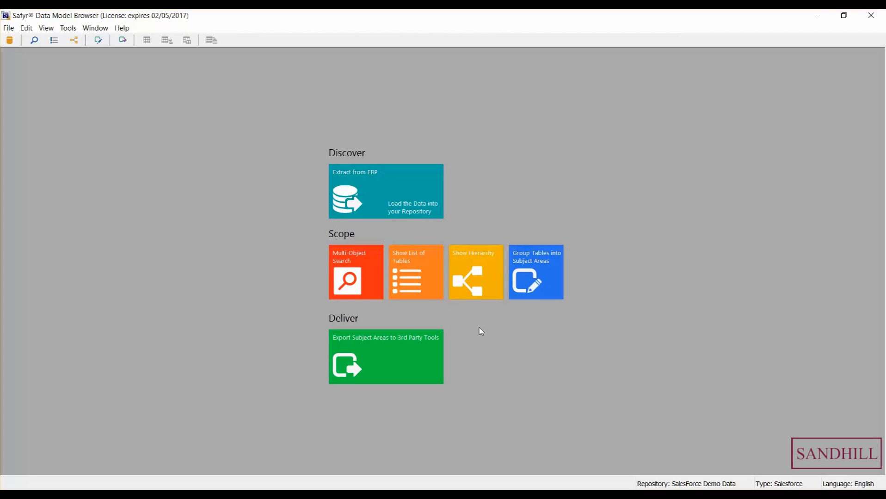
Start a subject area export to third-party tools and add Case Information to the export alongside Account Information.
{"action": "left_click", "coordinate": [415, 358]}
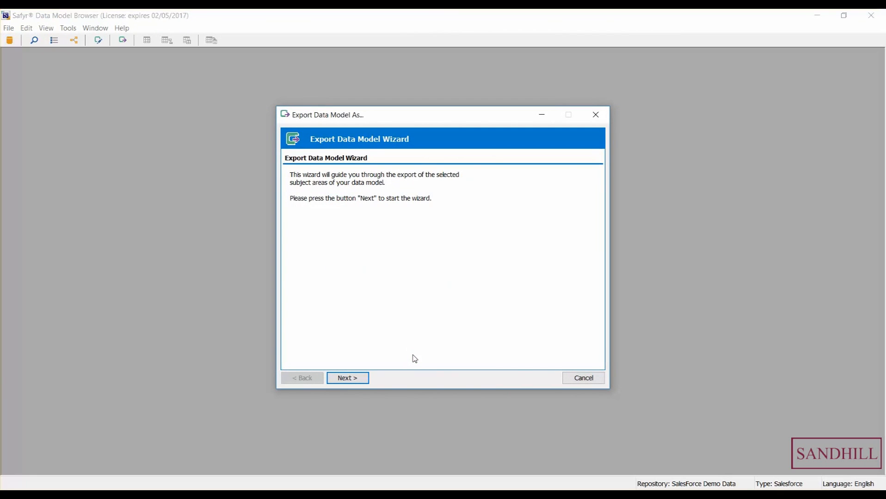
{"action": "left_click", "coordinate": [350, 378]}
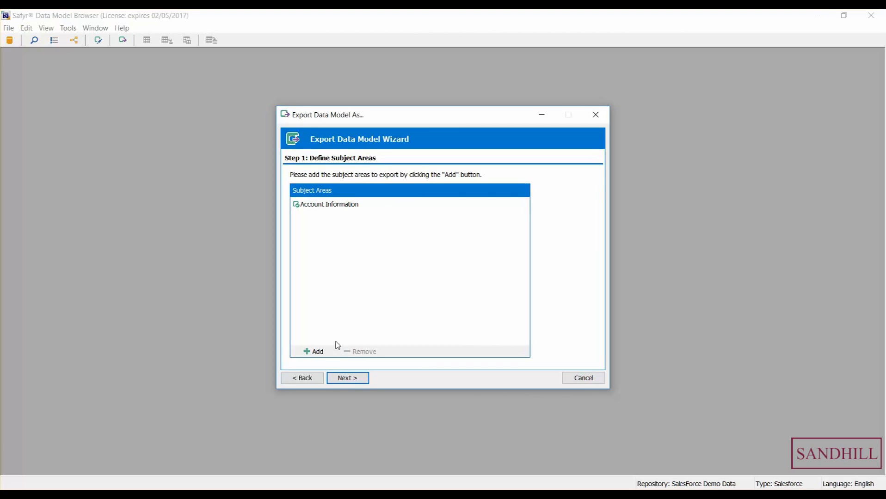
{"action": "left_click", "coordinate": [314, 352]}
{"action": "left_click", "coordinate": [491, 226]}
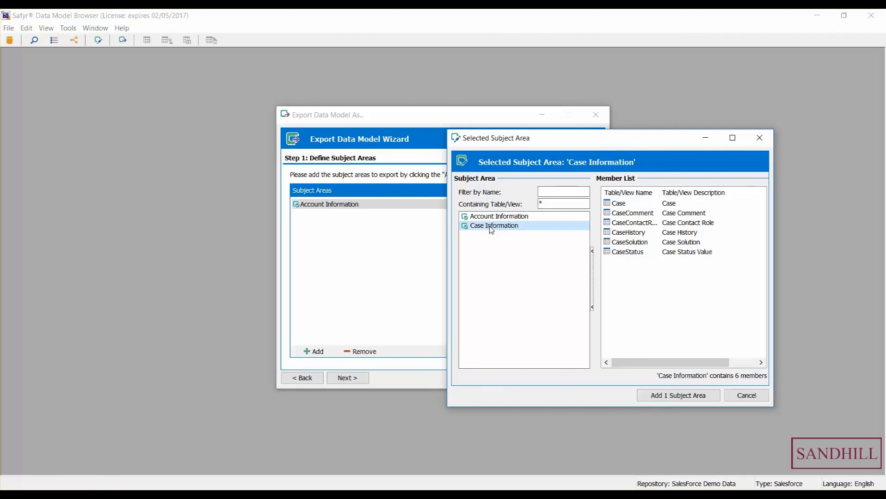
{"action": "left_click", "coordinate": [675, 396]}
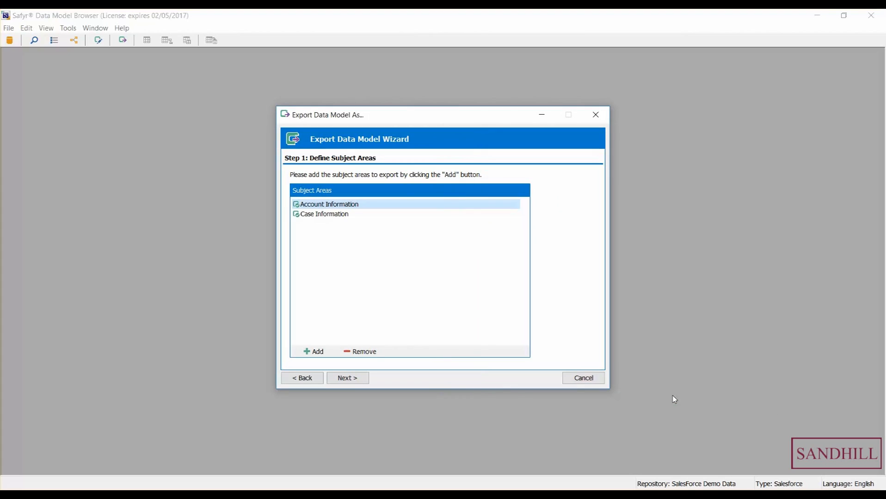
{"action": "left_click", "coordinate": [334, 215]}
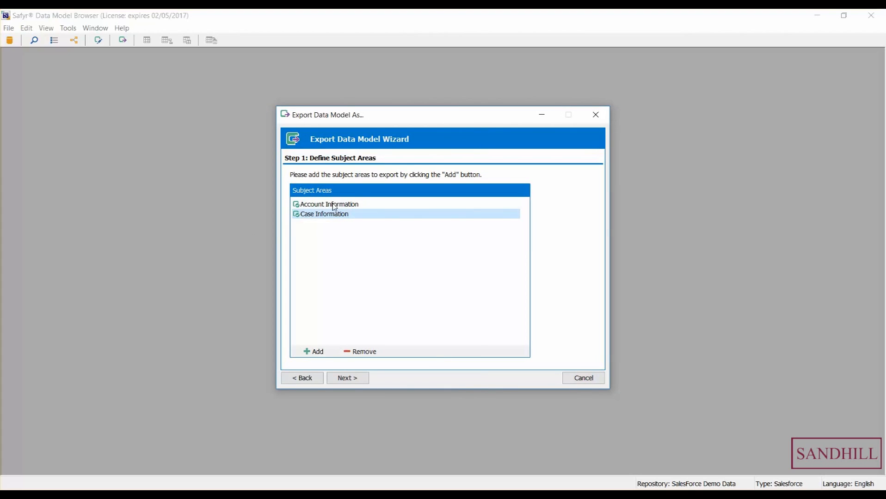
{"action": "left_click", "coordinate": [333, 208]}
{"action": "left_click", "coordinate": [334, 215]}
{"action": "left_click", "coordinate": [358, 381]}
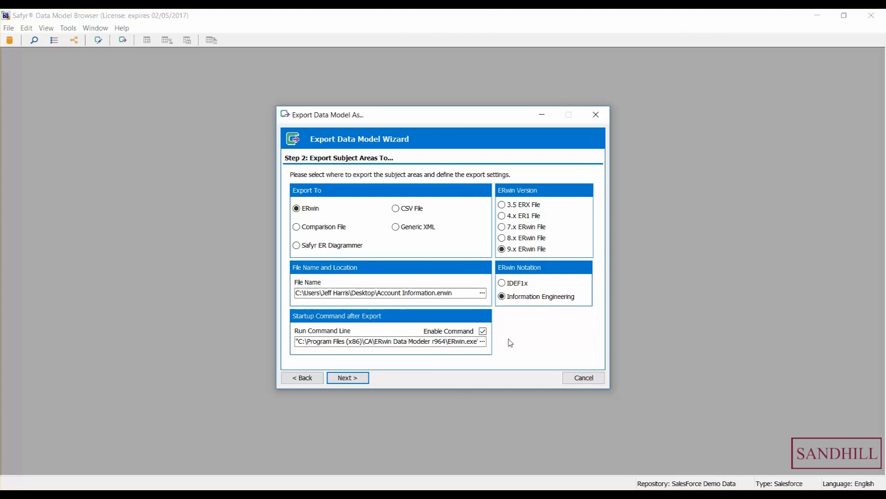
Name the ERwin export file "SalesForce Information.erwin" and continue to the building options.
{"action": "left_click", "coordinate": [380, 293]}
{"action": "left_click_drag", "start_coordinate": [377, 293], "coordinate": [401, 293]}
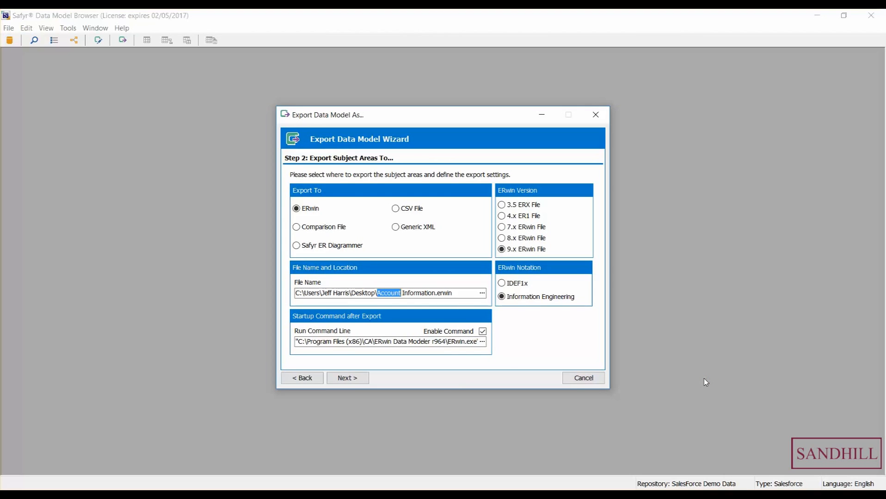
{"action": "type", "text": "SalesFor"}
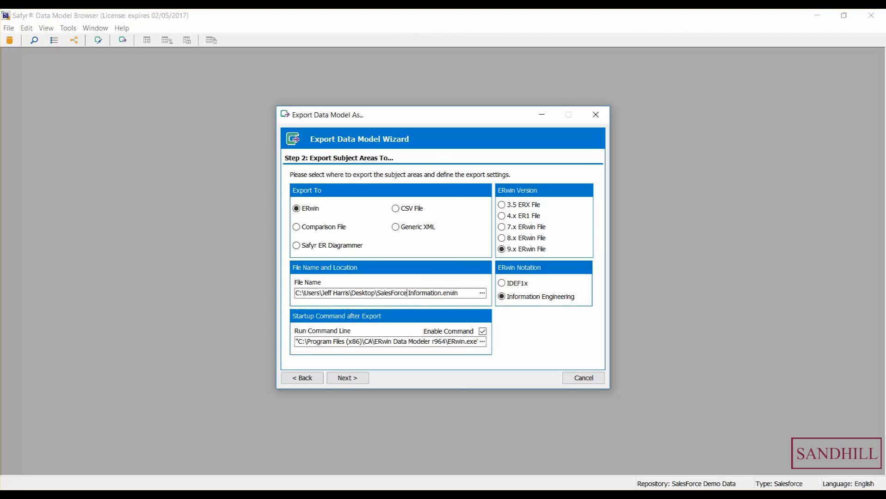
{"action": "type", "text": "ce"}
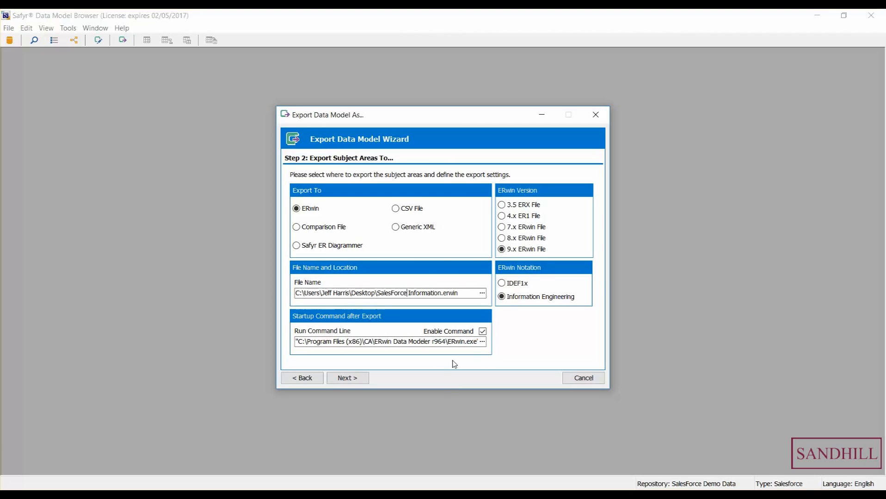
{"action": "left_click", "coordinate": [353, 380]}
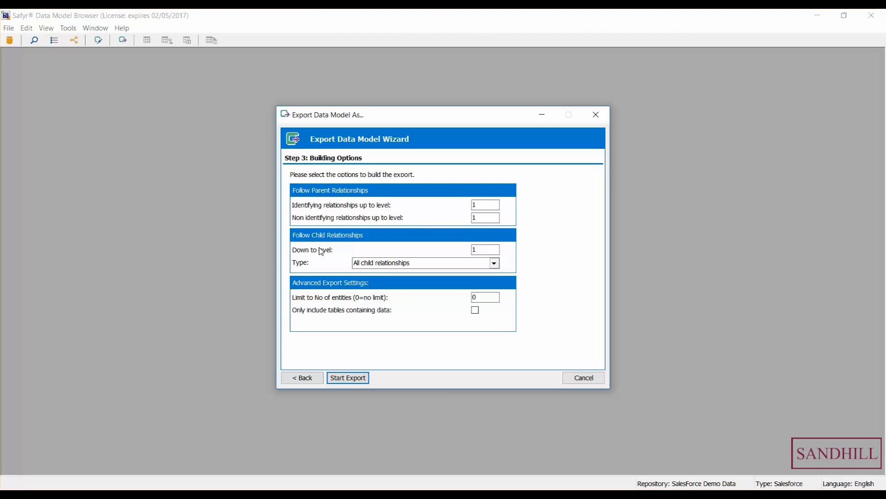
Run the export with all child relationships and open the resulting file in ERwin Data Modeler using the local license.
{"action": "left_click", "coordinate": [494, 264]}
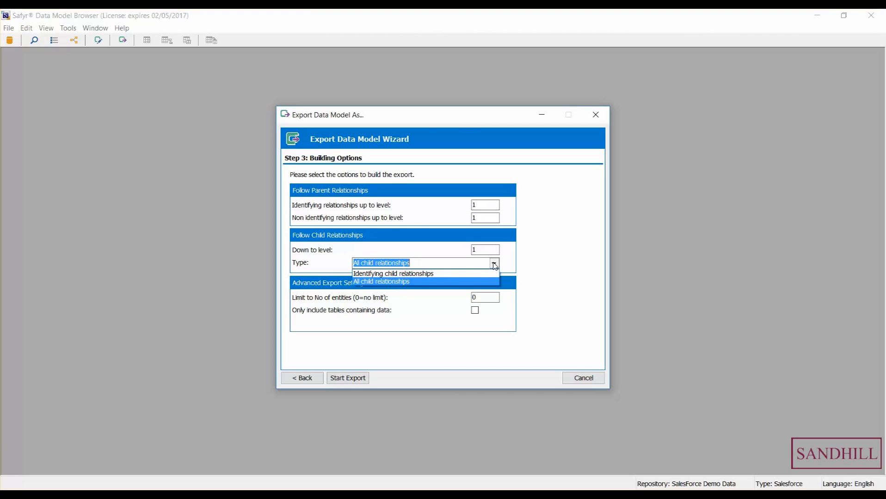
{"action": "left_click", "coordinate": [494, 265]}
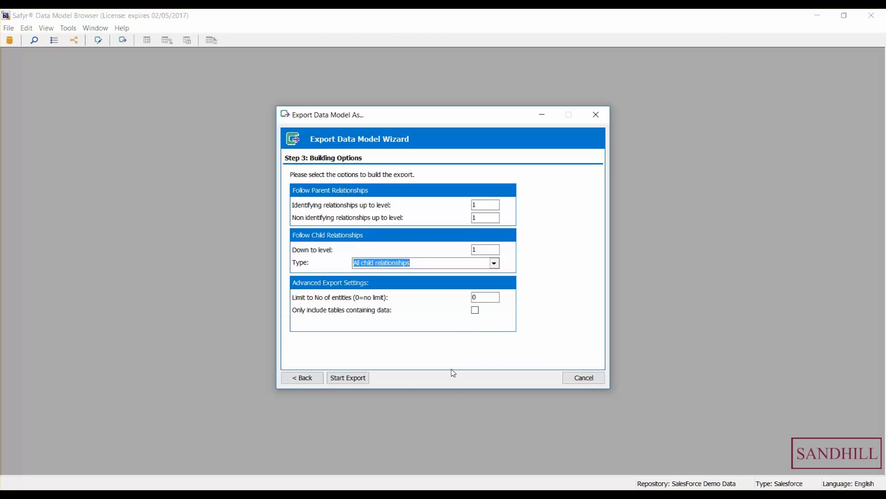
{"action": "left_click", "coordinate": [348, 378]}
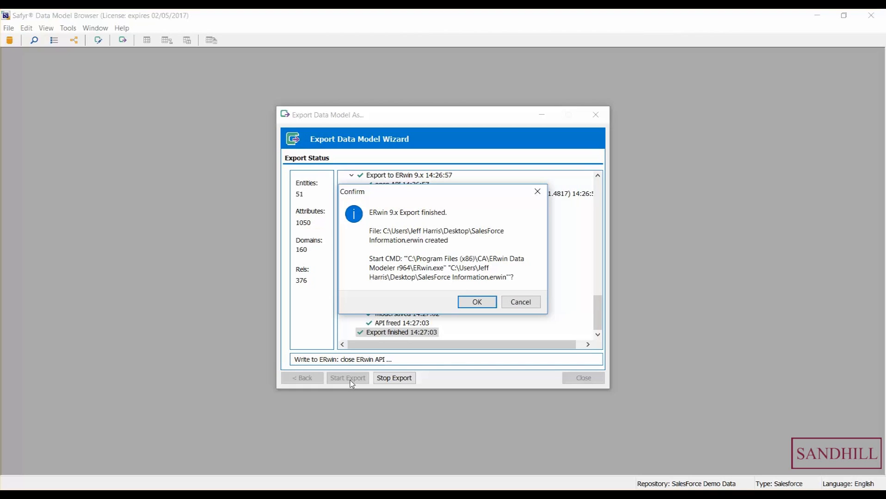
{"action": "left_click", "coordinate": [485, 307]}
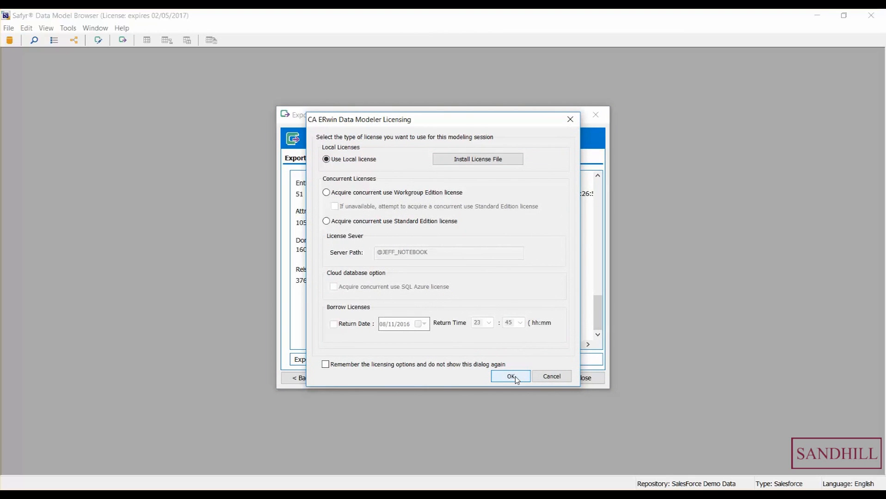
{"action": "left_click", "coordinate": [516, 377]}
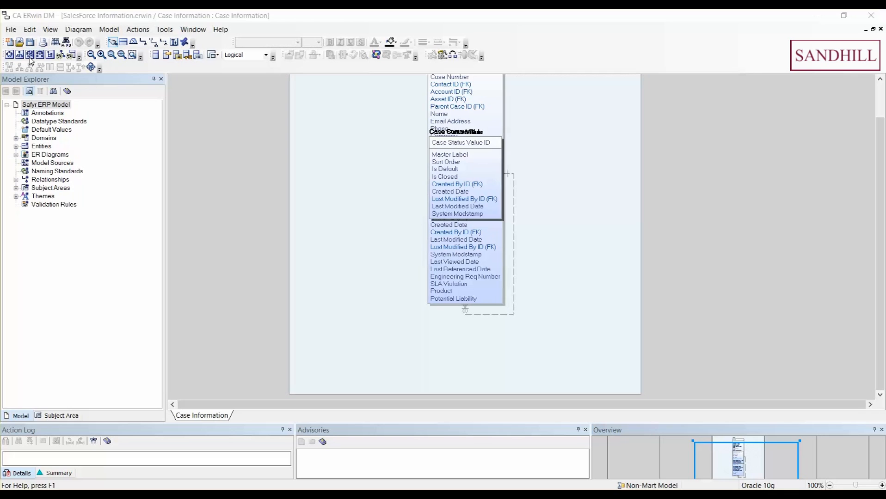
Auto-arrange the Case Information diagram, fit it to the view, and select the Case Status Value entity.
{"action": "left_click", "coordinate": [9, 55]}
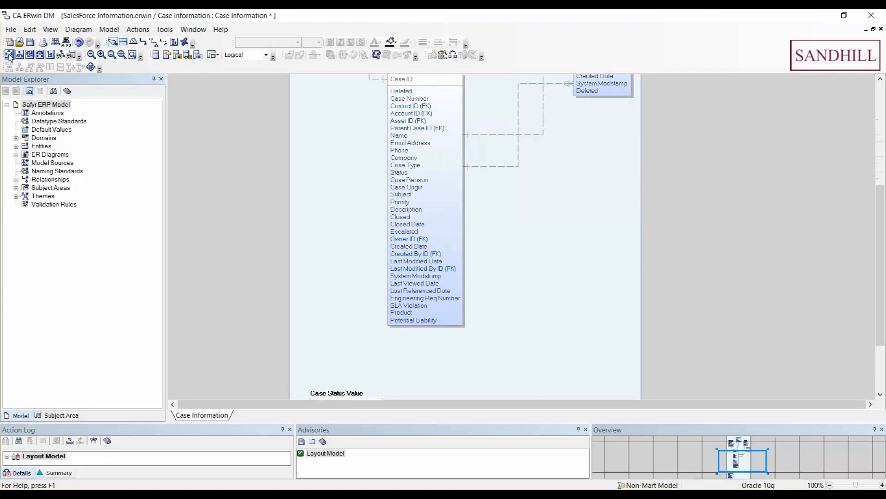
{"action": "left_click", "coordinate": [122, 55]}
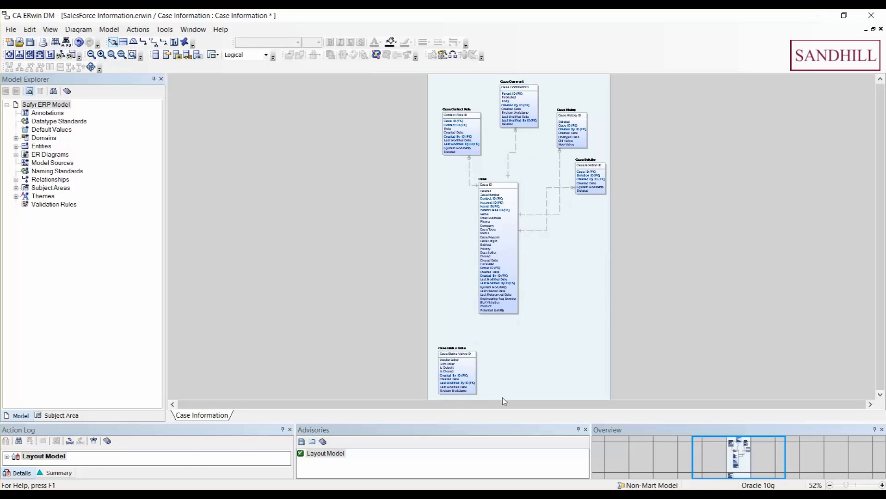
{"action": "left_click", "coordinate": [464, 348]}
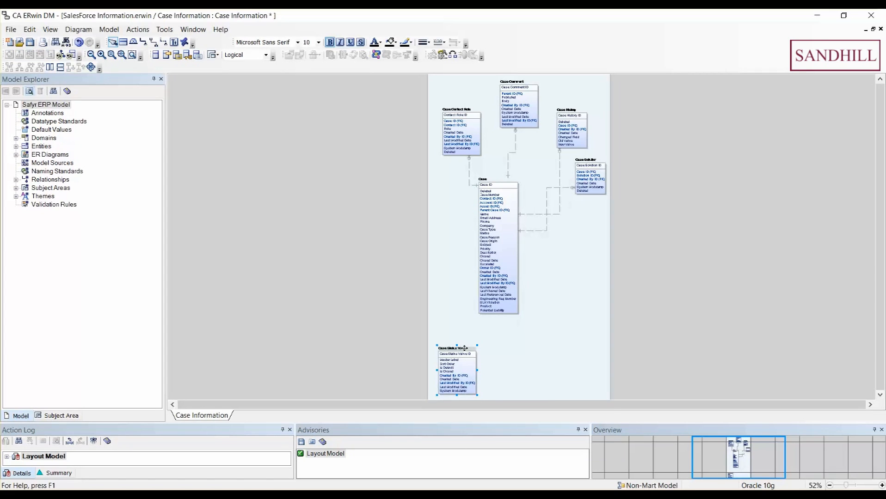
Review the Case Status Value entity's definition in its properties, moving the editor clear of the diagram, and close it.
{"action": "right_click", "coordinate": [464, 348]}
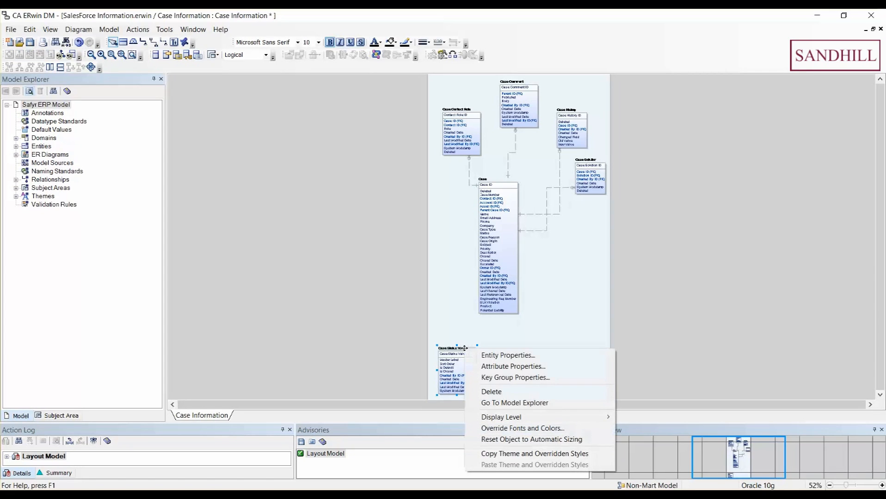
{"action": "left_click", "coordinate": [534, 359]}
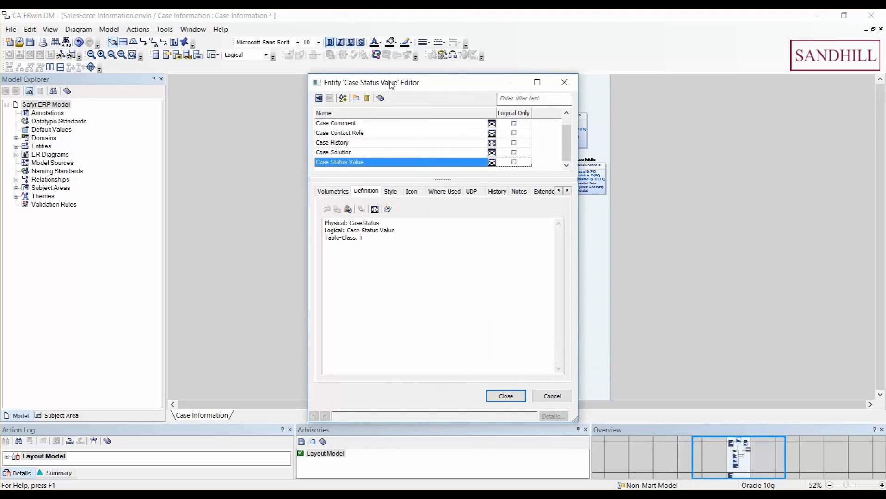
{"action": "left_click_drag", "start_coordinate": [391, 85], "coordinate": [683, 73]}
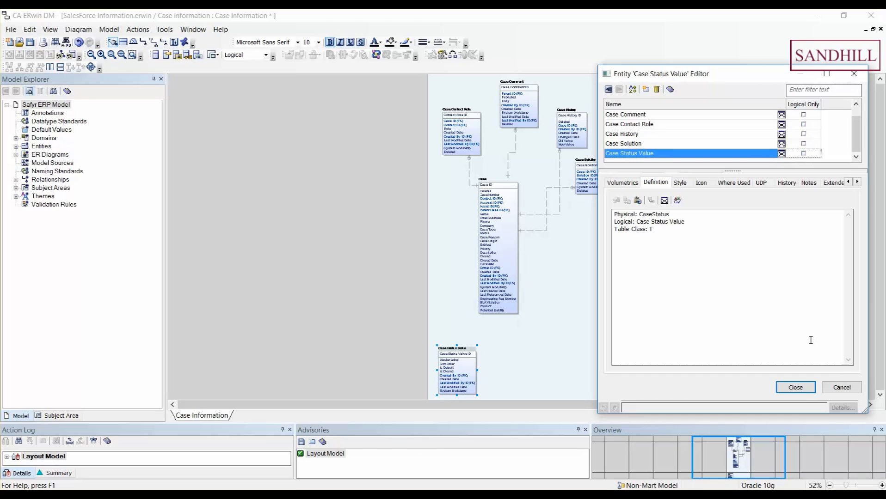
{"action": "left_click", "coordinate": [795, 388]}
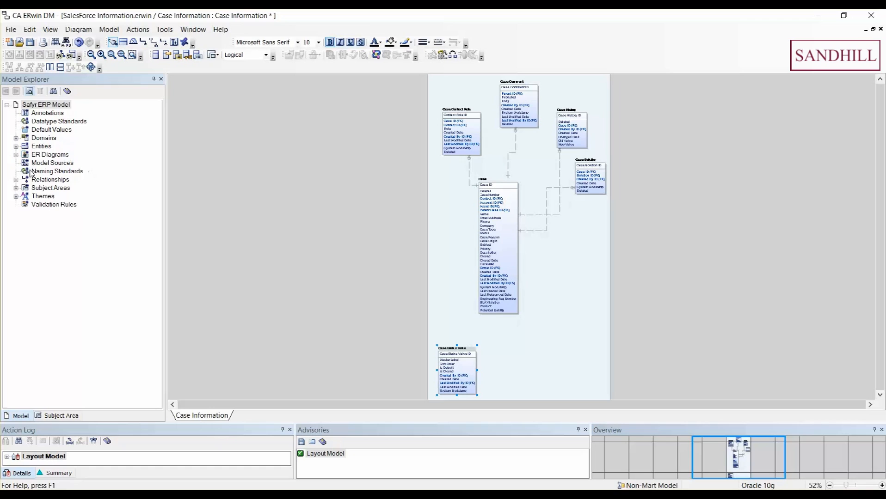
Switch to the Account Information subject area, auto-arrange its diagram, and fit it to the view.
{"action": "left_click", "coordinate": [16, 188]}
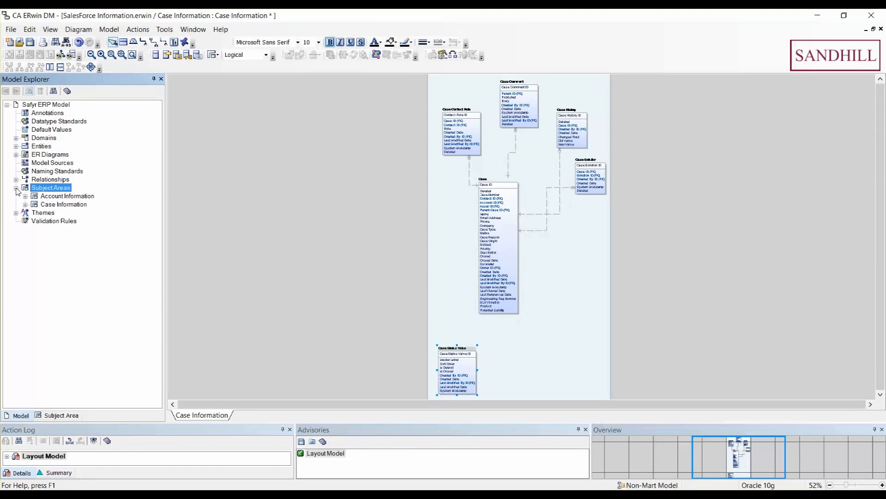
{"action": "right_click", "coordinate": [63, 197]}
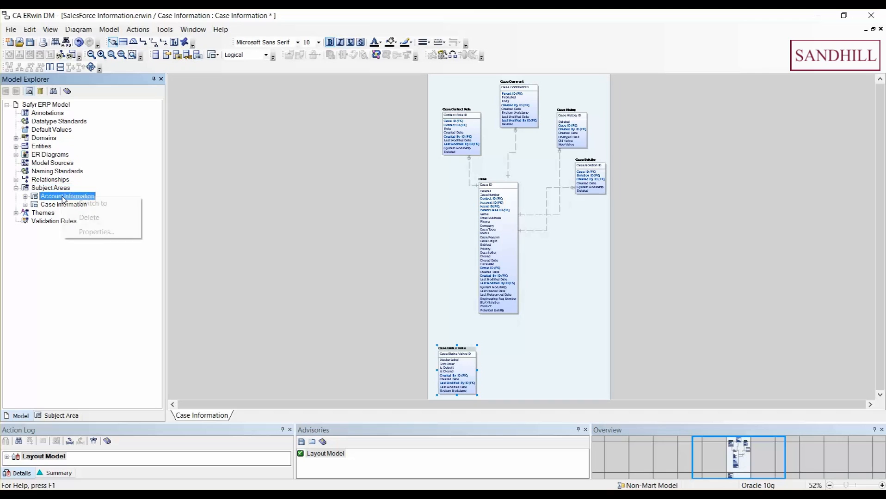
{"action": "left_click", "coordinate": [93, 204]}
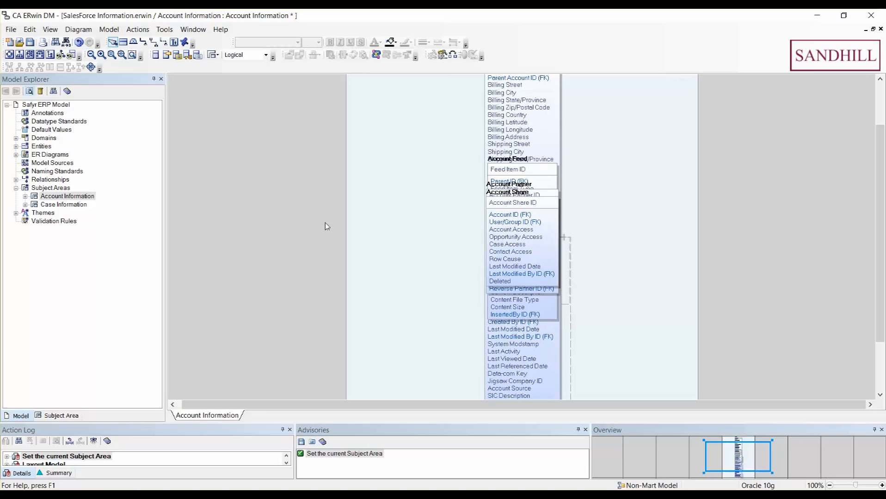
{"action": "left_click", "coordinate": [9, 54]}
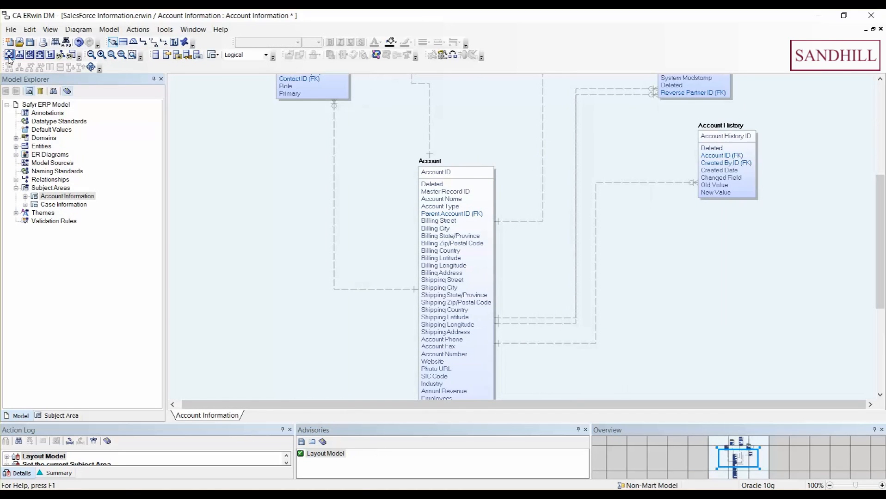
{"action": "left_click", "coordinate": [122, 54]}
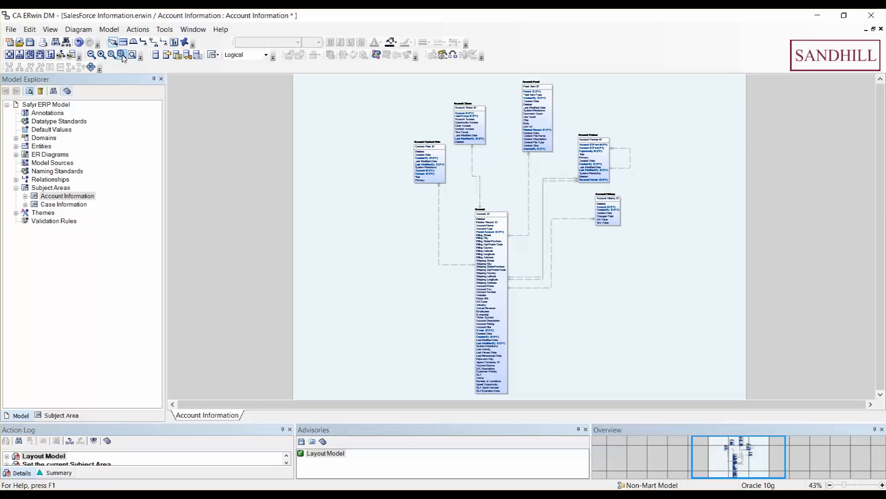
Display the Account Information diagram as a physical model and return it to the logical model.
{"action": "left_click", "coordinate": [239, 56]}
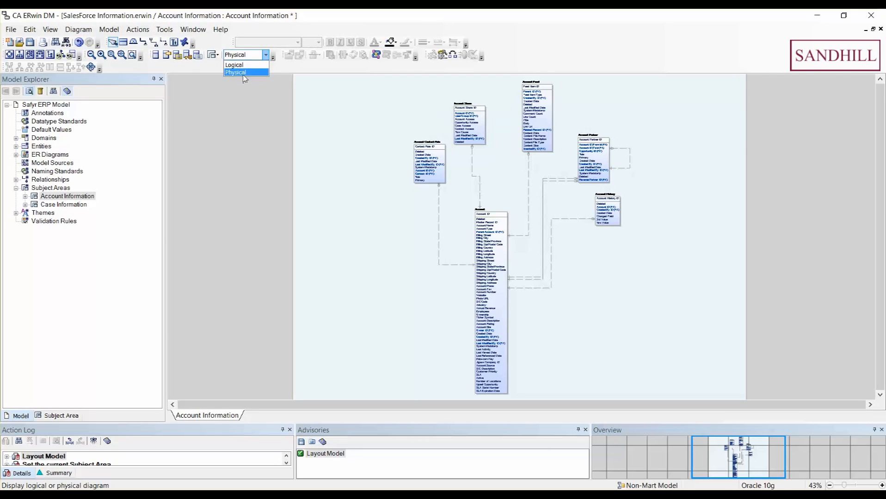
{"action": "left_click", "coordinate": [245, 73]}
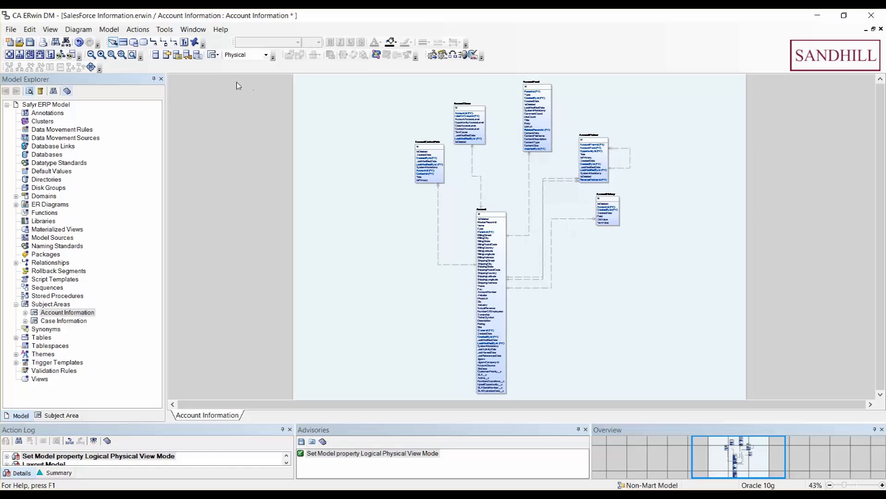
{"action": "left_click", "coordinate": [235, 57]}
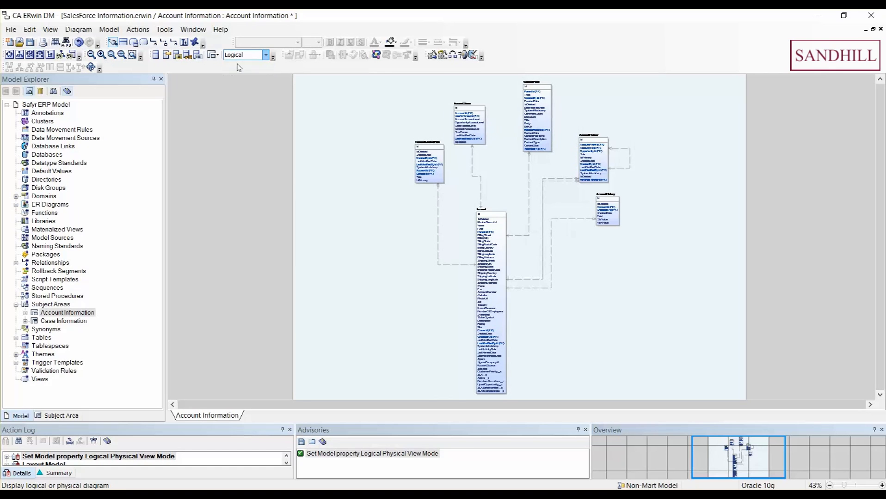
{"action": "left_click", "coordinate": [238, 67]}
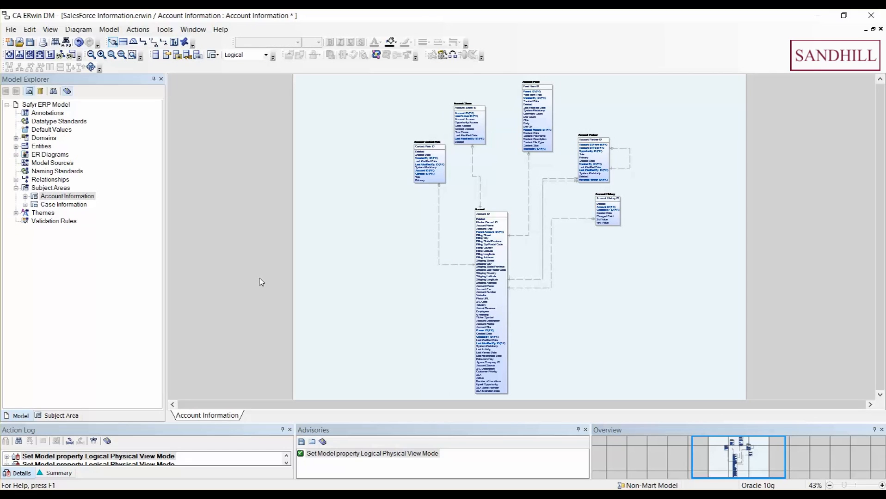
Reroute the outer relationship line between Account and Account Partner to separate it from the neighbouring line.
{"action": "left_click", "coordinate": [541, 220]}
{"action": "left_click_drag", "start_coordinate": [541, 220], "coordinate": [537, 220]}
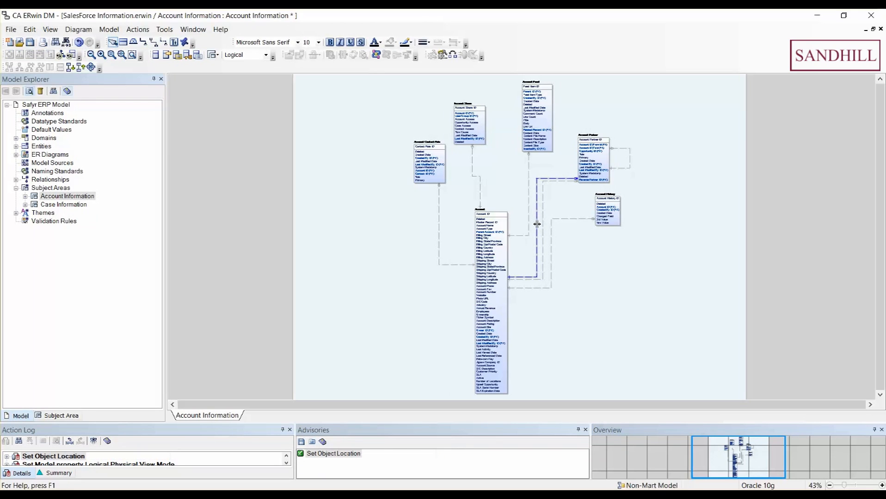
{"action": "left_click", "coordinate": [609, 287]}
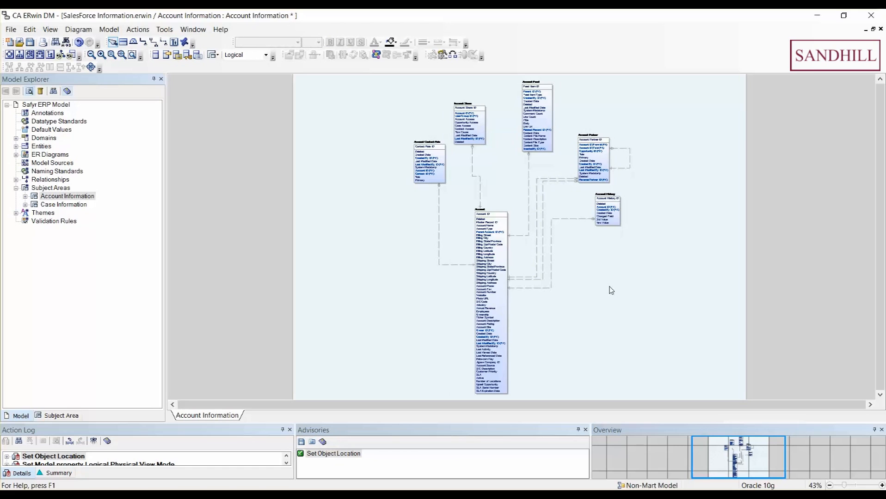
{"action": "left_click", "coordinate": [527, 277]}
{"action": "left_click_drag", "start_coordinate": [527, 278], "coordinate": [526, 271]}
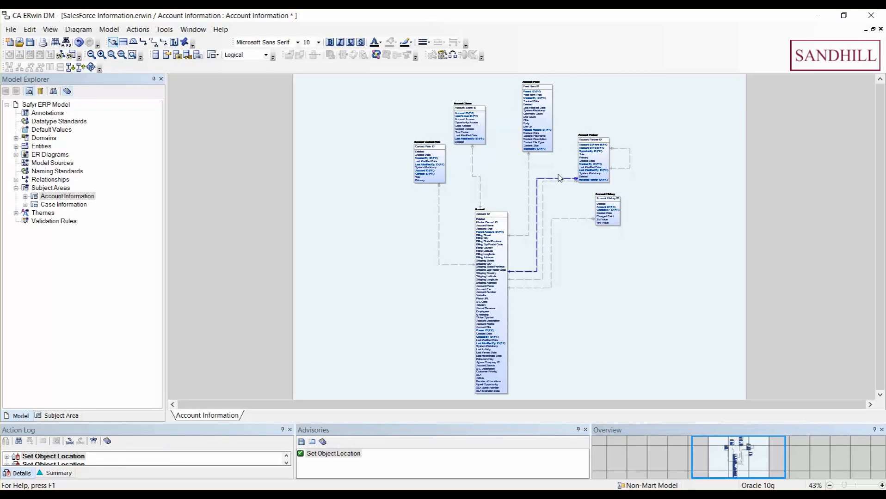
{"action": "mouse_move", "coordinate": [558, 179]}
{"action": "left_click_drag", "start_coordinate": [558, 178], "coordinate": [557, 168]}
Move Account History beside the lower end of the Account entity and place Account Partner above it, to the right of Account.
{"action": "left_click", "coordinate": [610, 294]}
{"action": "left_click_drag", "start_coordinate": [611, 294], "coordinate": [574, 384]}
{"action": "left_click", "coordinate": [588, 157]}
{"action": "left_click_drag", "start_coordinate": [589, 157], "coordinate": [610, 305]}
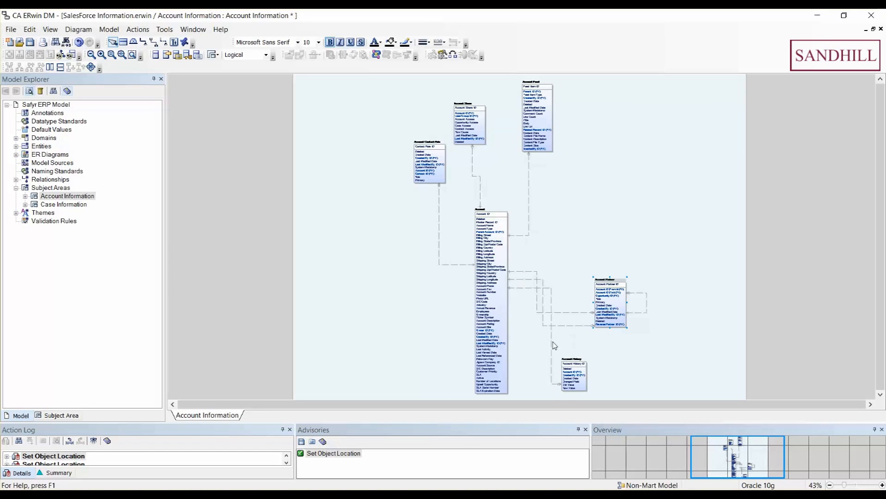
Reroute the Account History relationship line closer to Account and shift the upper Account Partner line away from Account.
{"action": "left_click_drag", "start_coordinate": [550, 338], "coordinate": [530, 337]}
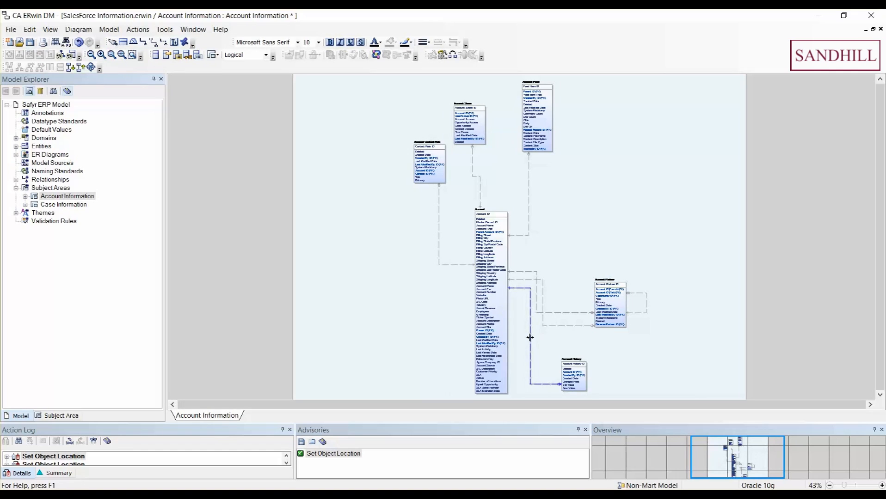
{"action": "left_click", "coordinate": [537, 290]}
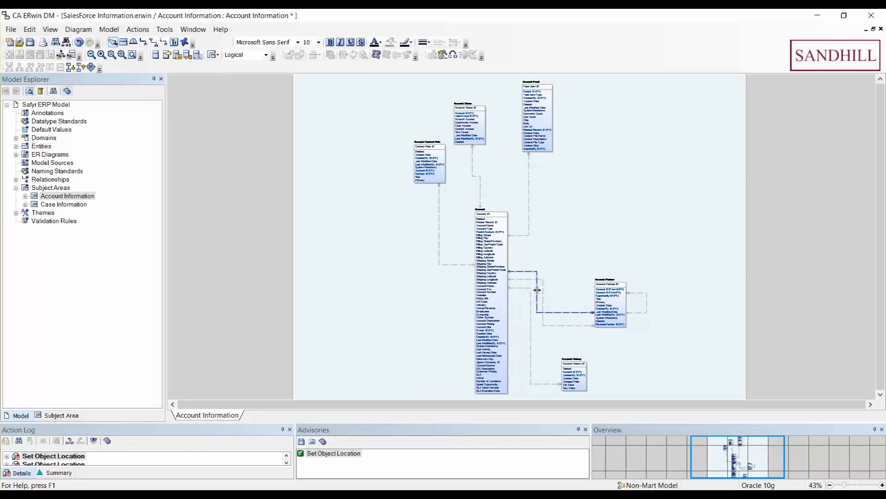
{"action": "left_click_drag", "start_coordinate": [537, 289], "coordinate": [551, 289]}
Place Account Feed right of Account and Account Contact Role and Account Share left, reroute the Account Share line, and fit the diagram.
{"action": "left_click_drag", "start_coordinate": [546, 89], "coordinate": [625, 204]}
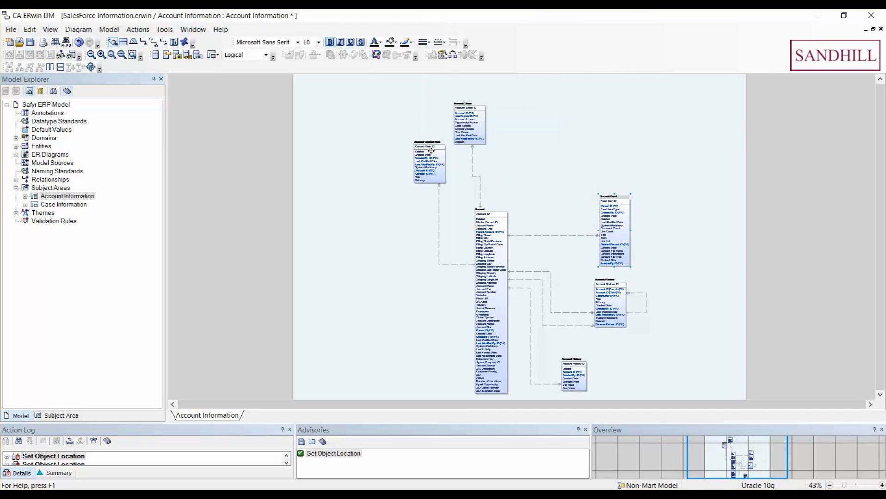
{"action": "left_click_drag", "start_coordinate": [429, 151], "coordinate": [421, 353]}
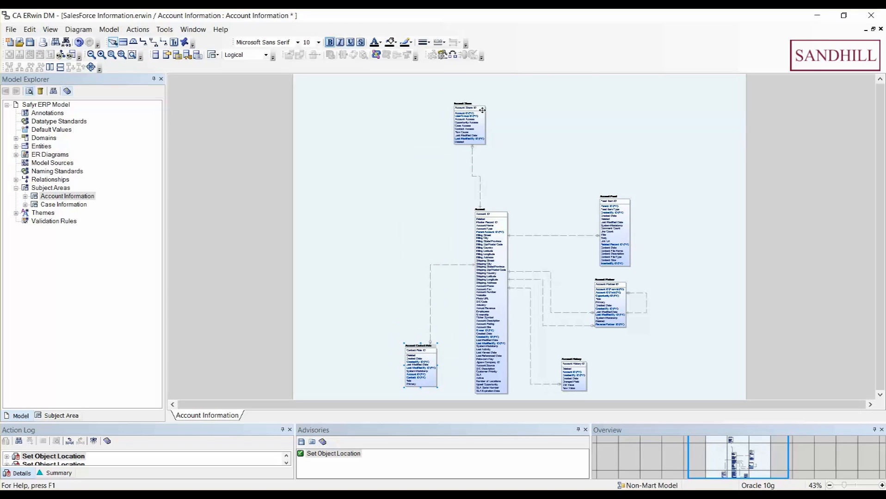
{"action": "left_click_drag", "start_coordinate": [483, 111], "coordinate": [406, 249]}
{"action": "left_click_drag", "start_coordinate": [429, 176], "coordinate": [434, 225]}
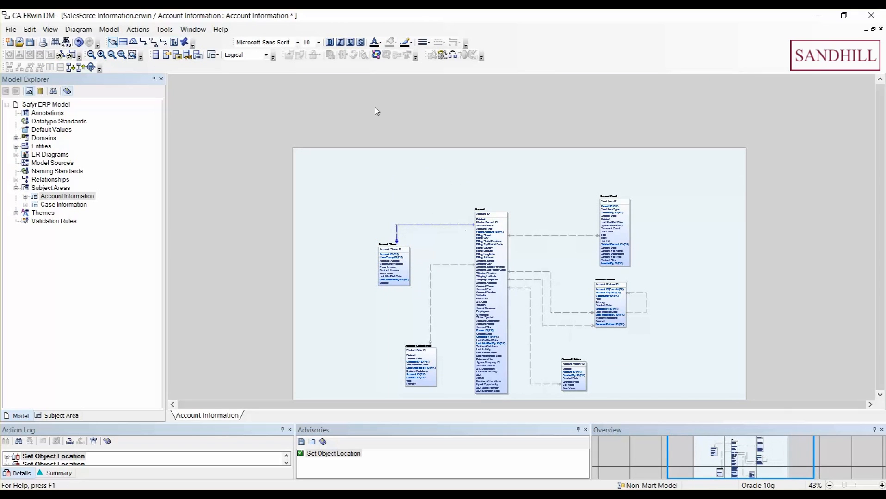
{"action": "left_click", "coordinate": [122, 56]}
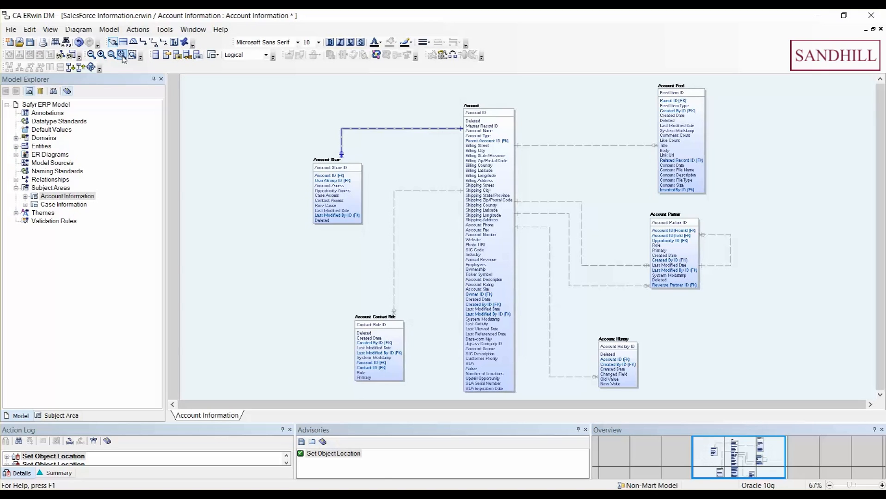
Expand the model's Entities list and look through the entities it contains.
{"action": "mouse_move", "coordinate": [492, 341]}
{"action": "left_click", "coordinate": [17, 152]}
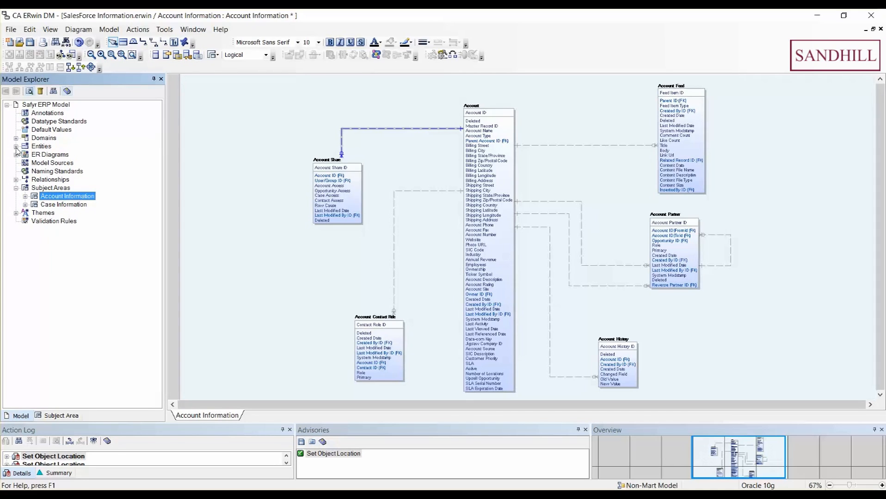
{"action": "left_click", "coordinate": [16, 147]}
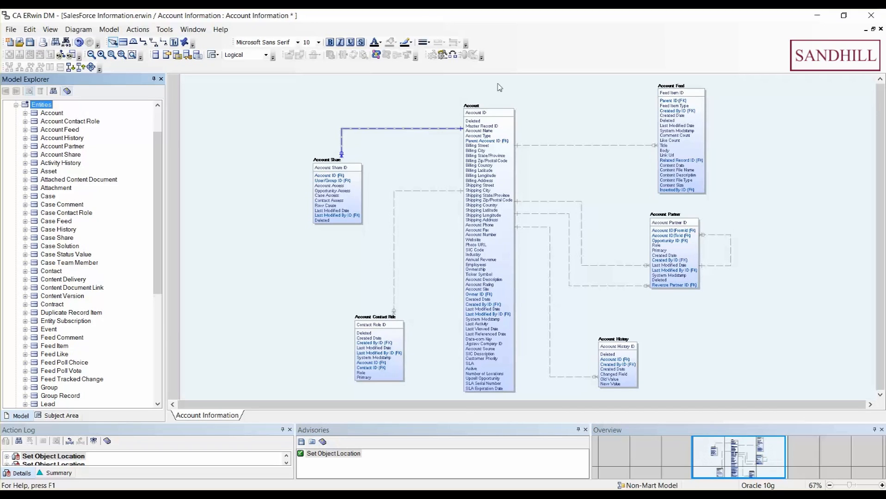
{"action": "left_click_drag", "start_coordinate": [156, 158], "coordinate": [155, 131]}
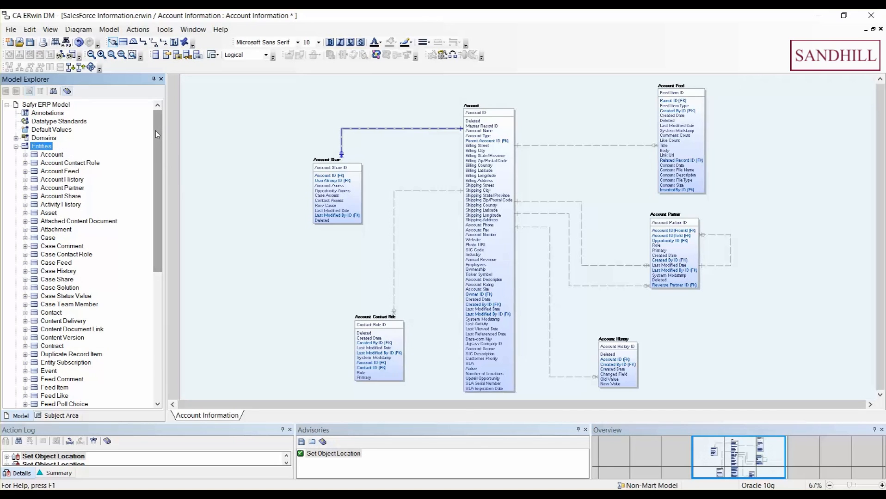
Examine the Asset entity's child and parent relations, including the Asset to Case relationship, and collapse the entity.
{"action": "left_click", "coordinate": [47, 214]}
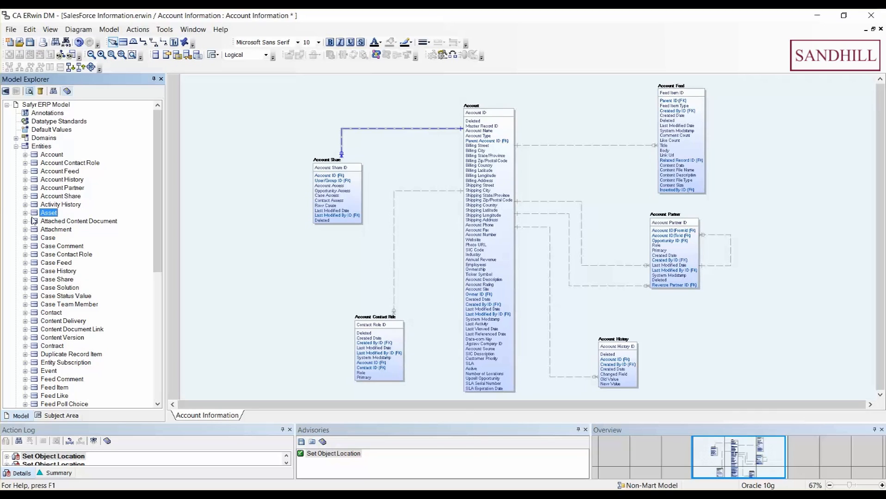
{"action": "left_click", "coordinate": [25, 213]}
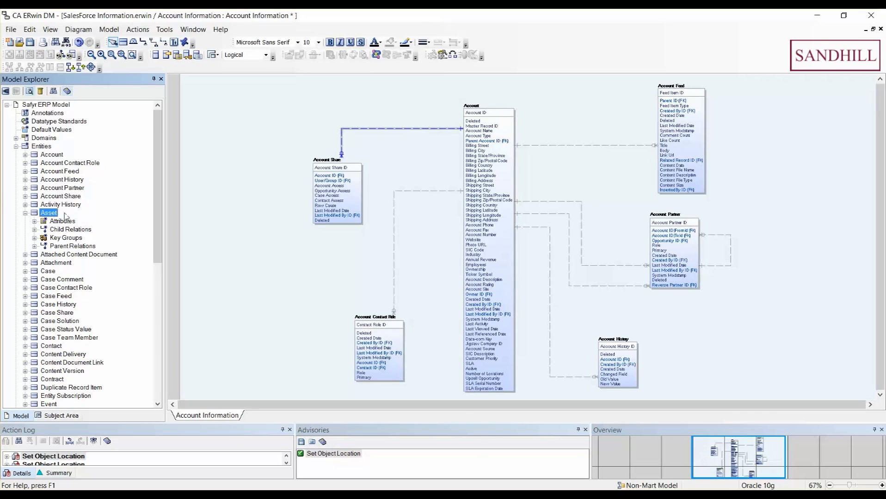
{"action": "left_click", "coordinate": [35, 230]}
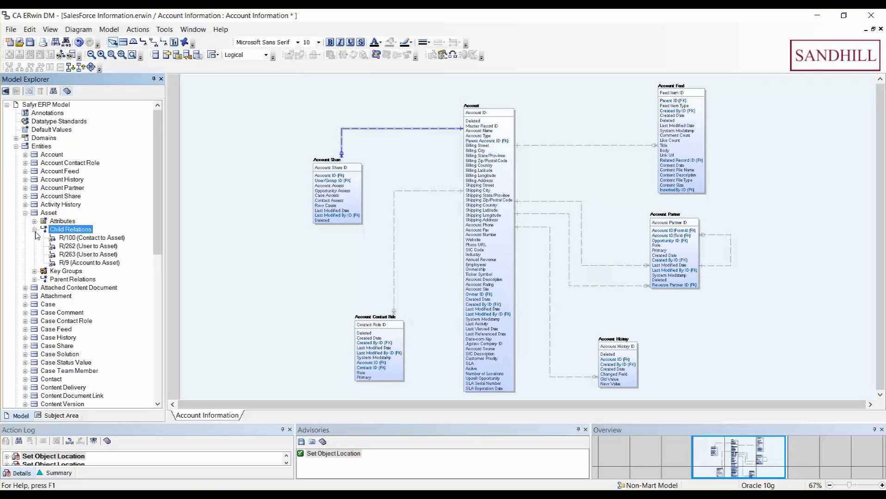
{"action": "left_click", "coordinate": [34, 280]}
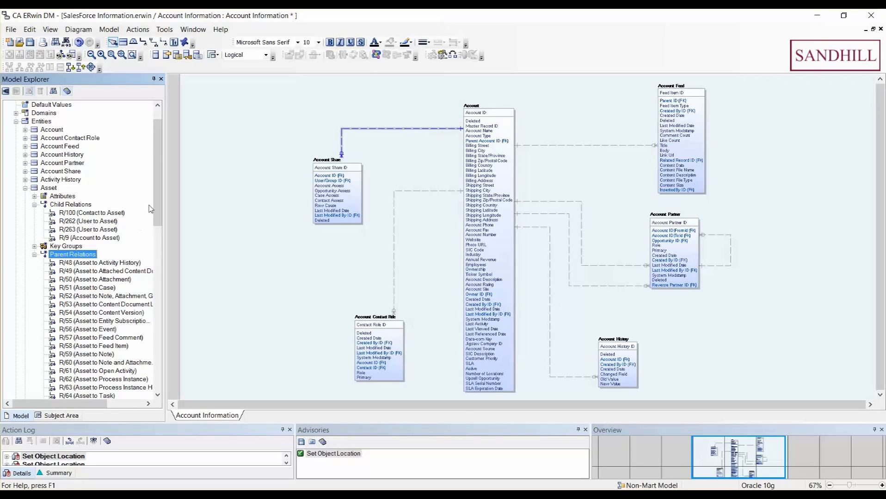
{"action": "left_click", "coordinate": [91, 289]}
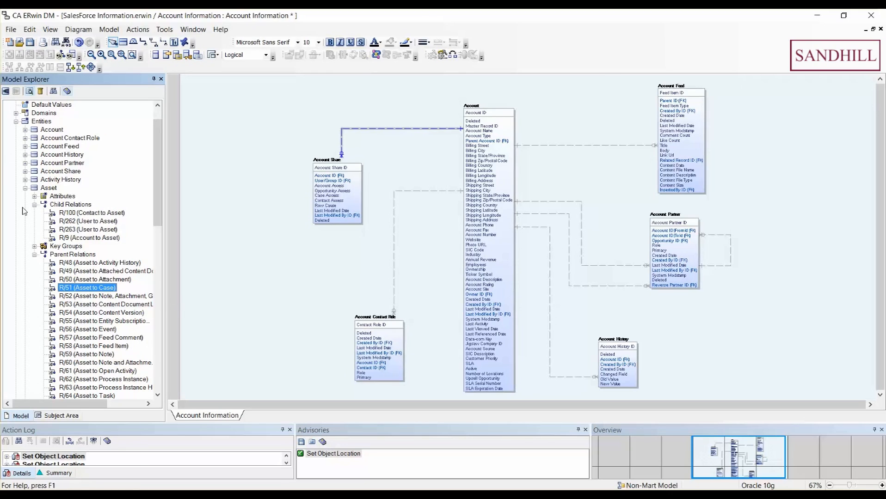
{"action": "left_click", "coordinate": [25, 188]}
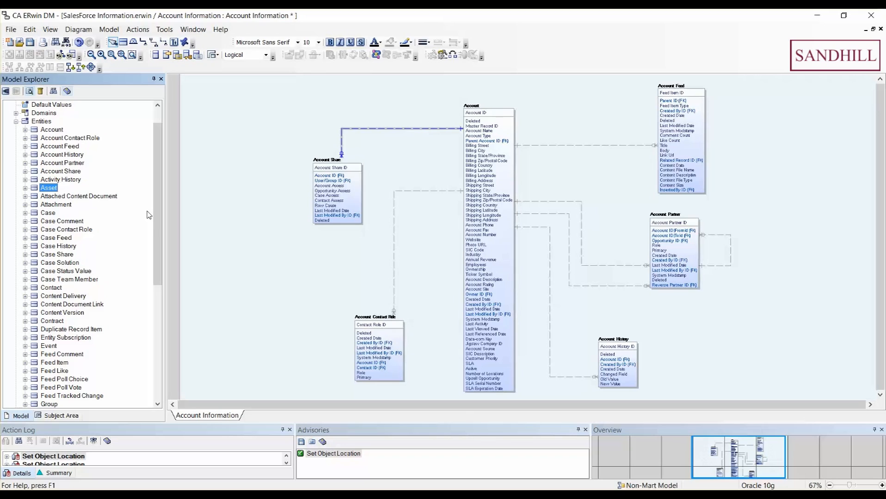
Open the Account entity's properties and highlight its definition text.
{"action": "right_click", "coordinate": [493, 104]}
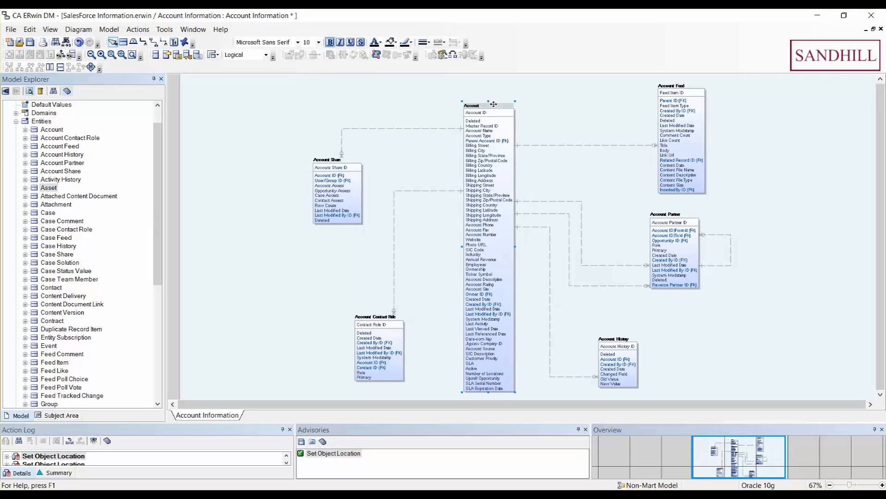
{"action": "left_click", "coordinate": [530, 112]}
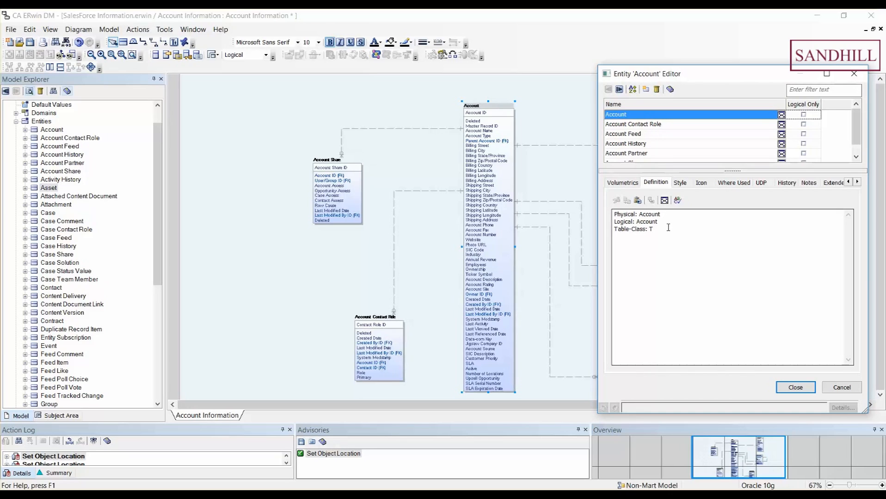
{"action": "left_click_drag", "start_coordinate": [666, 233], "coordinate": [611, 214]}
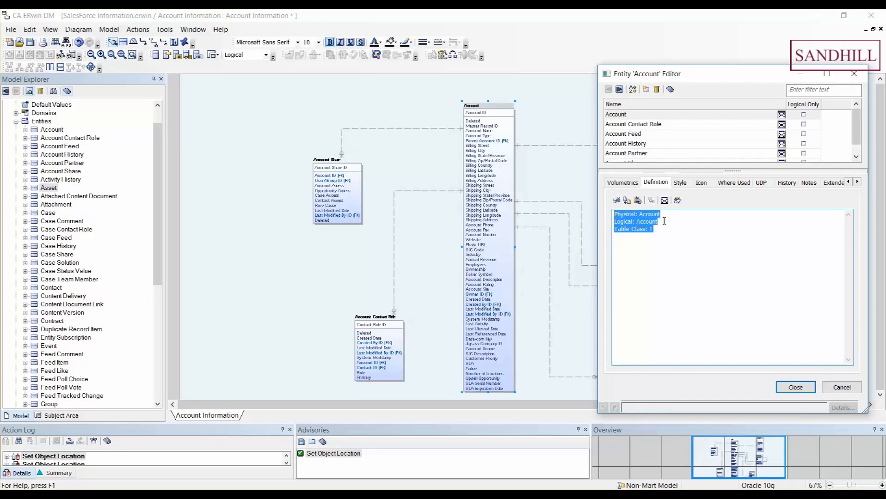
Review the definitions of the Account Contact Role, Account History and Account Partner entities.
{"action": "left_click", "coordinate": [694, 238]}
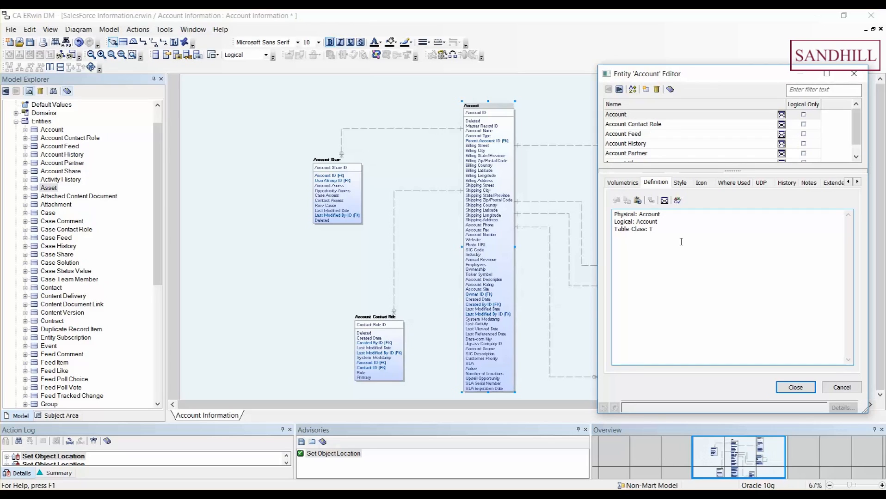
{"action": "left_click", "coordinate": [685, 125]}
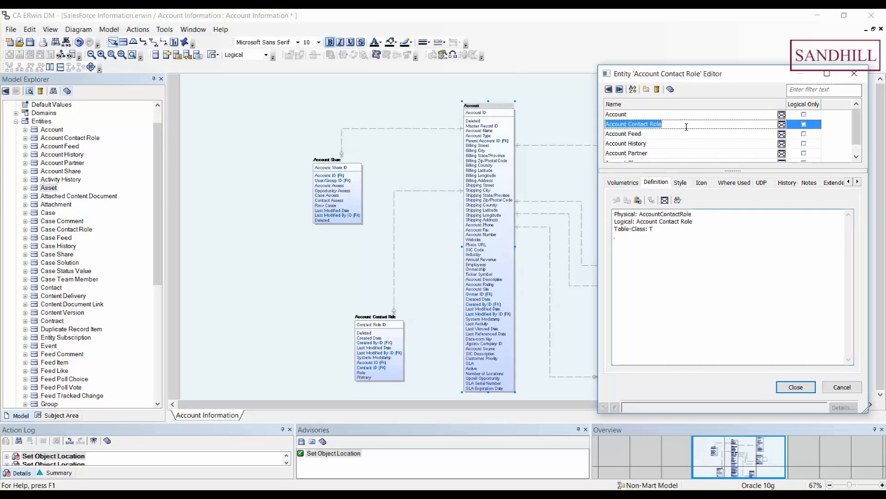
{"action": "left_click", "coordinate": [673, 146]}
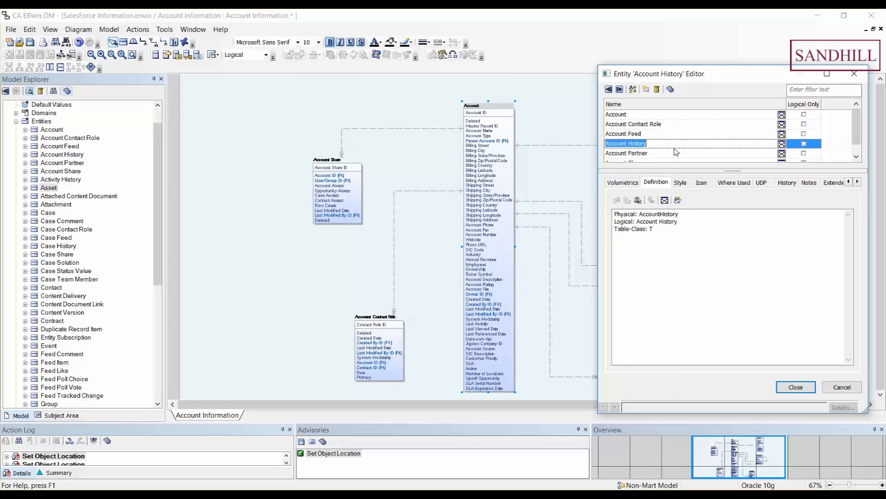
{"action": "left_click", "coordinate": [649, 153]}
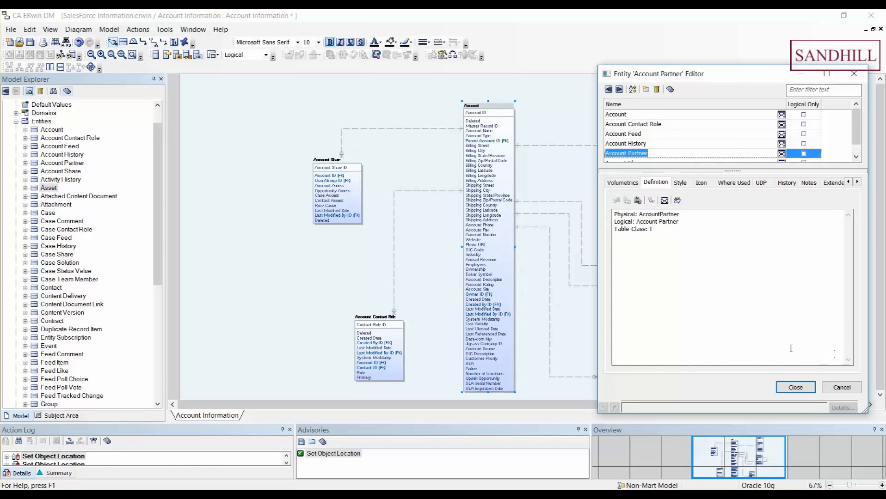
{"action": "left_click", "coordinate": [801, 388]}
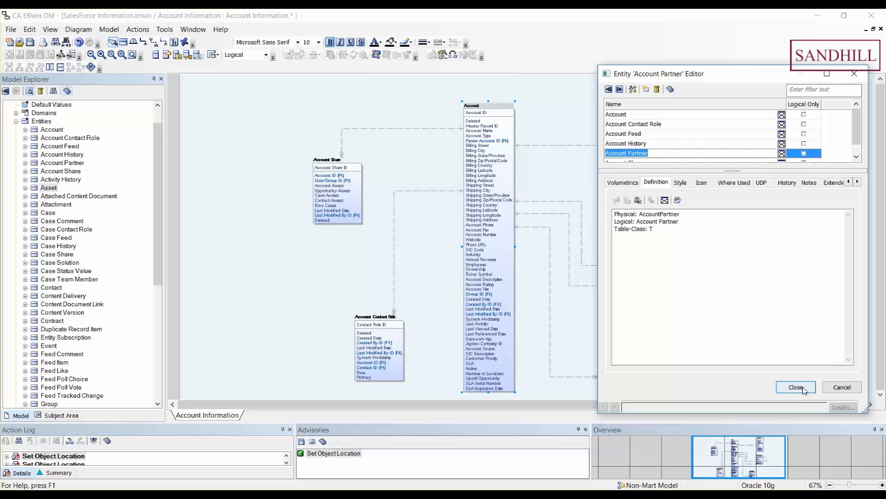
Look through Account Partner's remaining entity properties, from volumetrics and style to UDP, history, notes and extended notes, and close the editor.
{"action": "left_click", "coordinate": [624, 183]}
{"action": "left_click", "coordinate": [679, 183]}
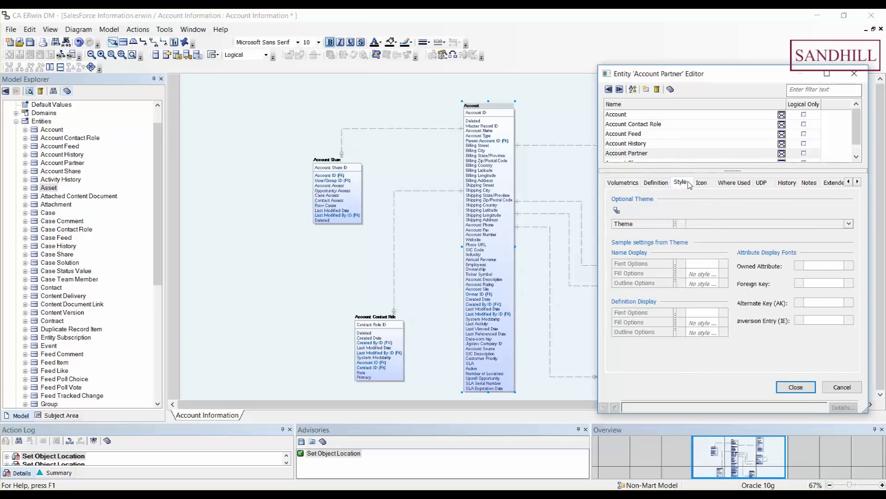
{"action": "left_click", "coordinate": [701, 183]}
{"action": "left_click", "coordinate": [732, 184]}
{"action": "left_click", "coordinate": [761, 183]}
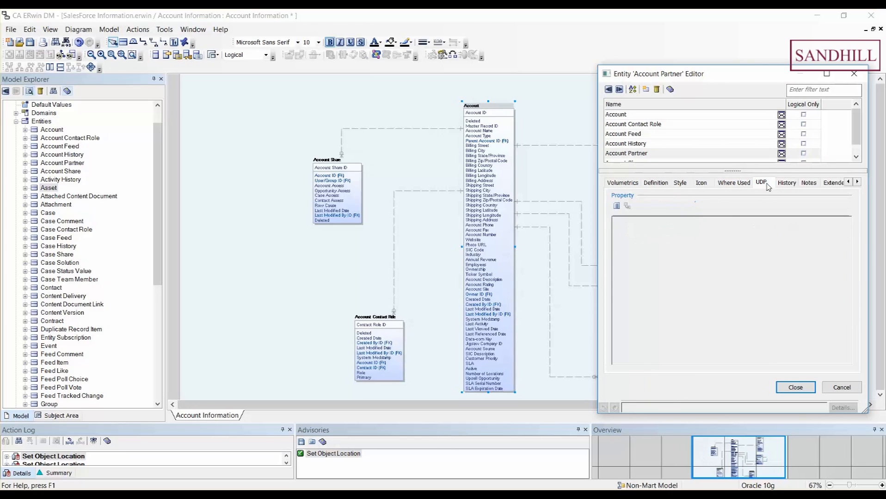
{"action": "left_click", "coordinate": [786, 183]}
{"action": "left_click", "coordinate": [811, 184]}
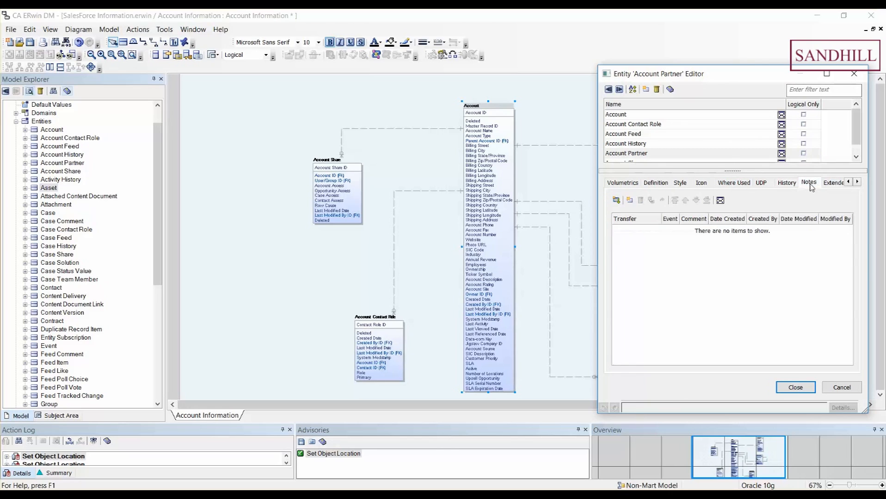
{"action": "left_click", "coordinate": [835, 184]}
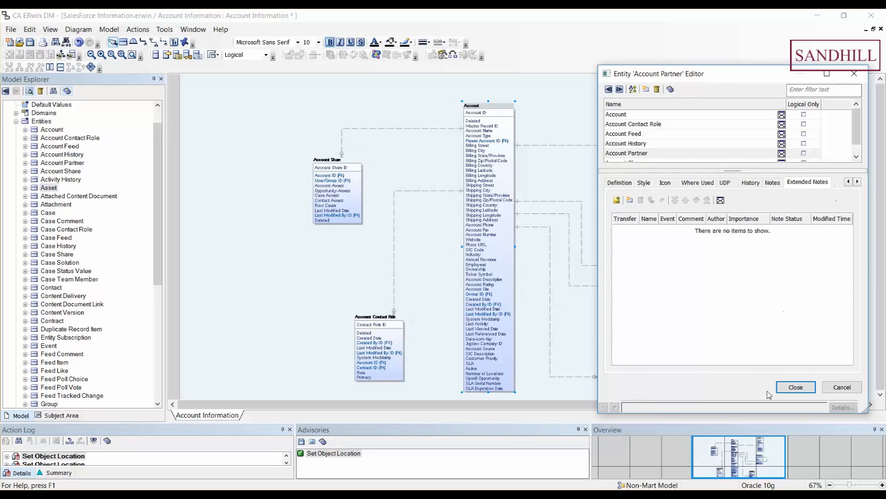
{"action": "left_click", "coordinate": [795, 389]}
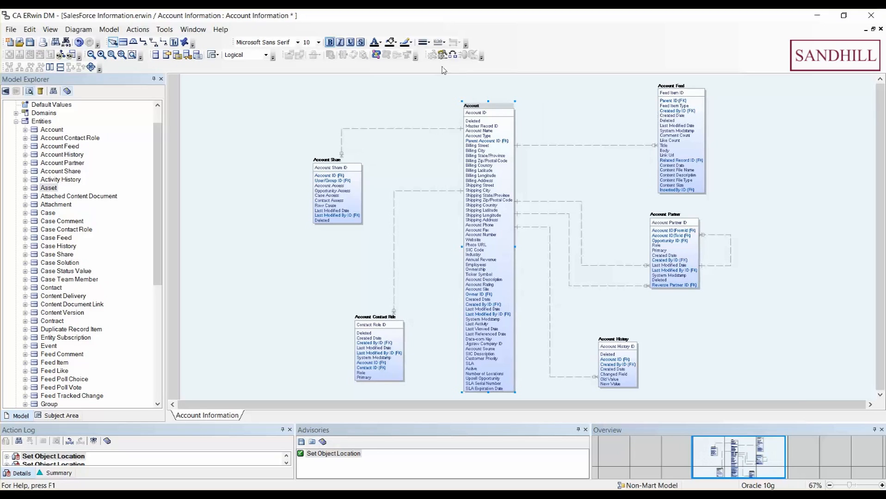
Open the Account entity's attribute properties and examine the key groups and definition of Account ID.
{"action": "right_click", "coordinate": [474, 114]}
{"action": "left_click", "coordinate": [508, 121]}
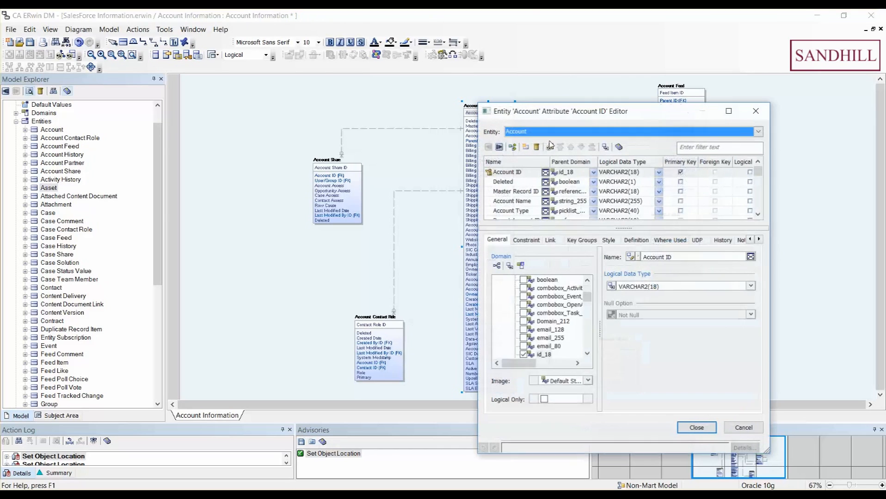
{"action": "left_click_drag", "start_coordinate": [634, 113], "coordinate": [707, 63]}
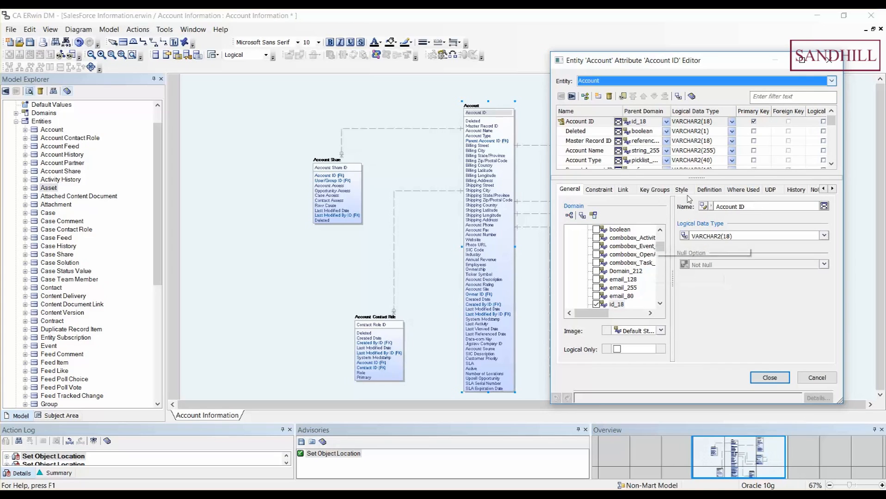
{"action": "left_click", "coordinate": [659, 190]}
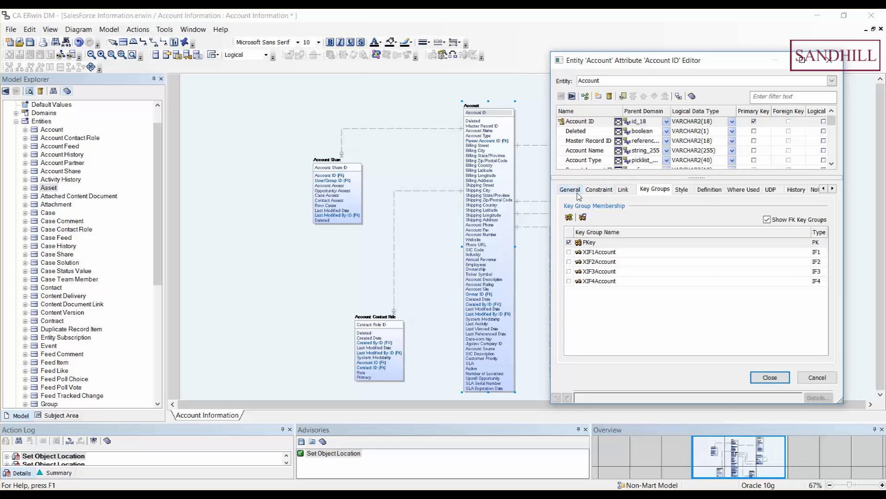
{"action": "left_click", "coordinate": [703, 194]}
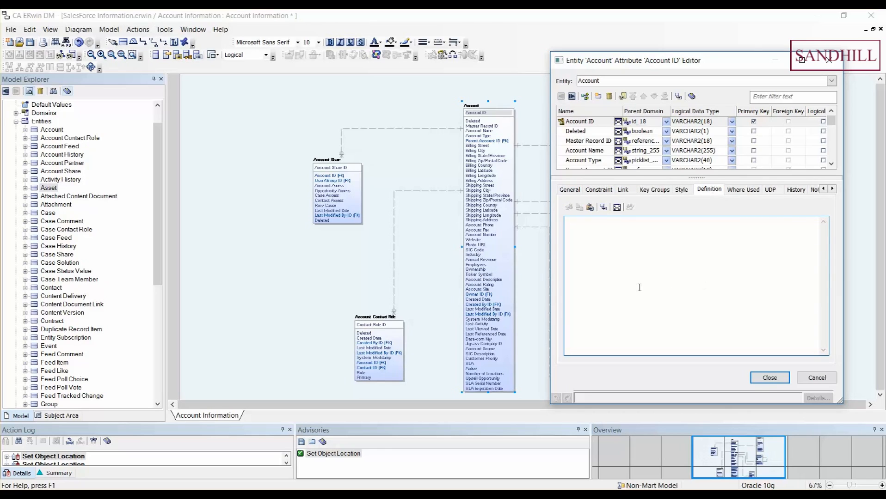
Check the definitions of Deleted, Master Record ID and Account Name, view Account Name's general properties, and close the attribute editor.
{"action": "left_click", "coordinate": [601, 132]}
{"action": "left_click", "coordinate": [600, 141]}
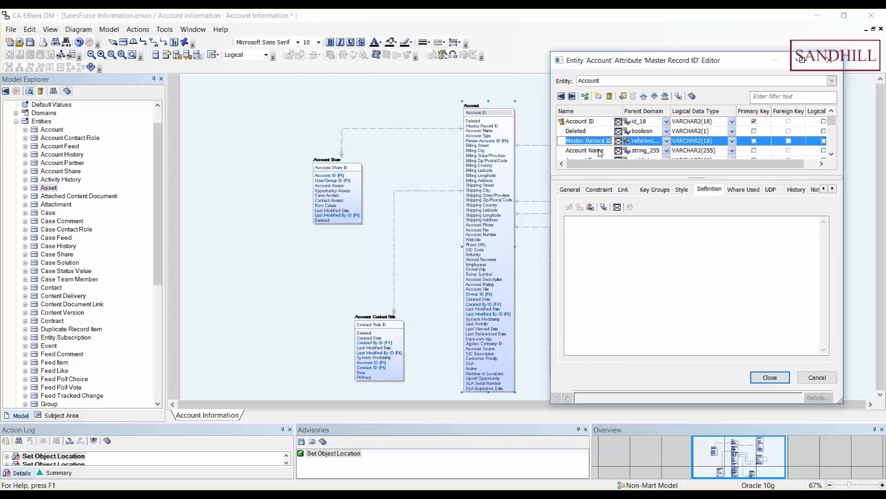
{"action": "left_click", "coordinate": [601, 151]}
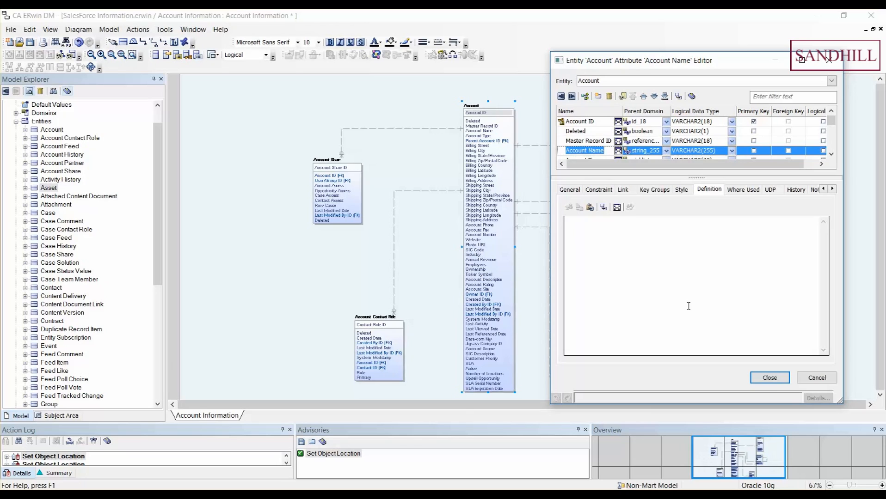
{"action": "left_click", "coordinate": [569, 191]}
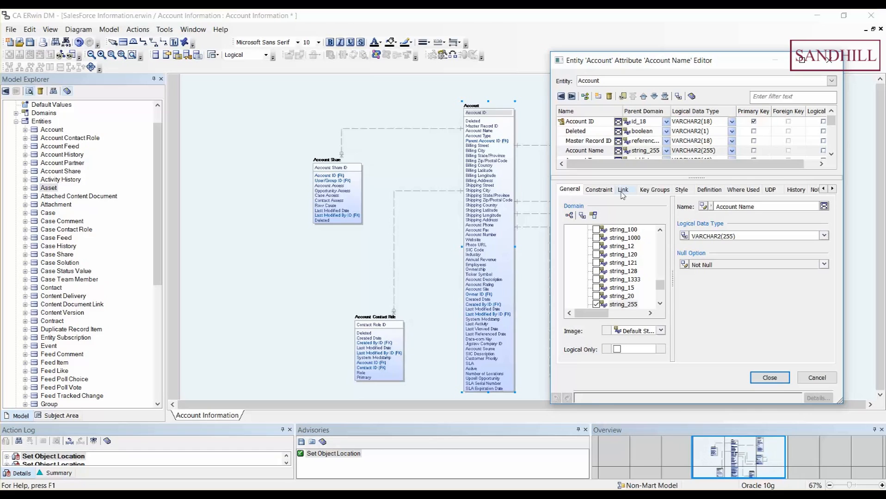
{"action": "left_click", "coordinate": [769, 378]}
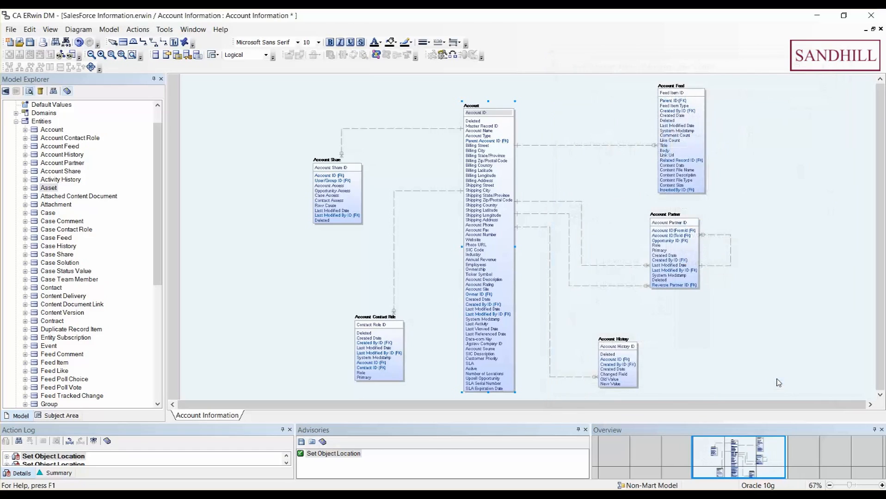
{"action": "left_click", "coordinate": [772, 176]}
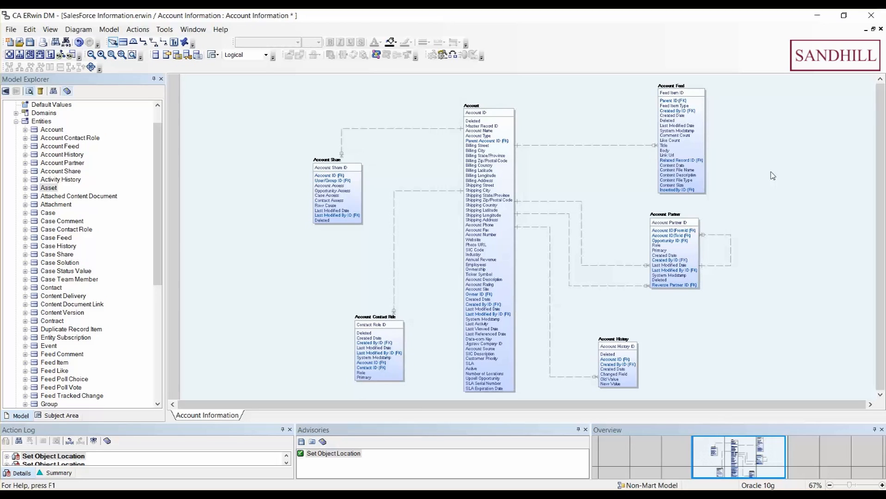
Create a new subject area in the model named Account Full Information.
{"action": "left_click_drag", "start_coordinate": [153, 157], "coordinate": [164, 330]}
{"action": "right_click", "coordinate": [61, 370]}
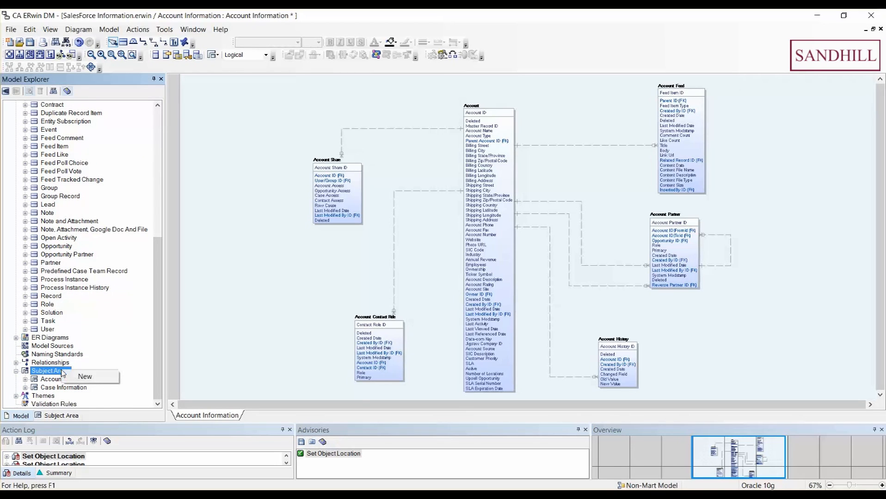
{"action": "left_click", "coordinate": [99, 377]}
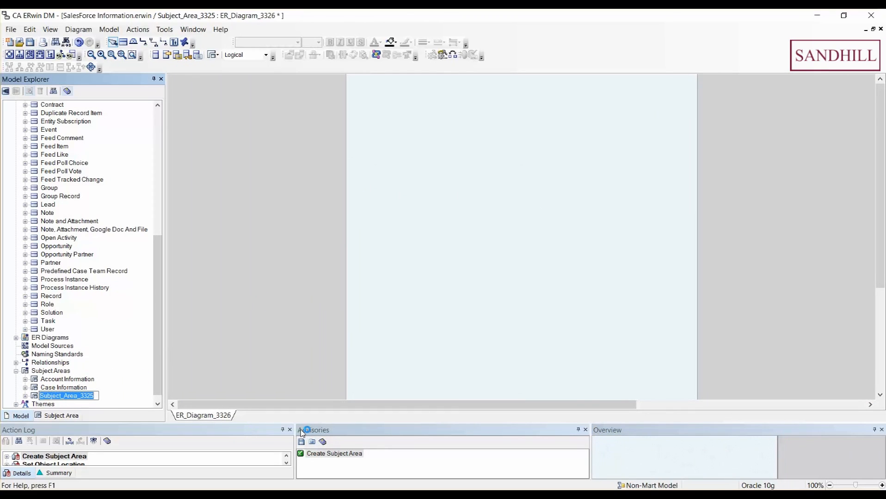
{"action": "type", "text": "Account"}
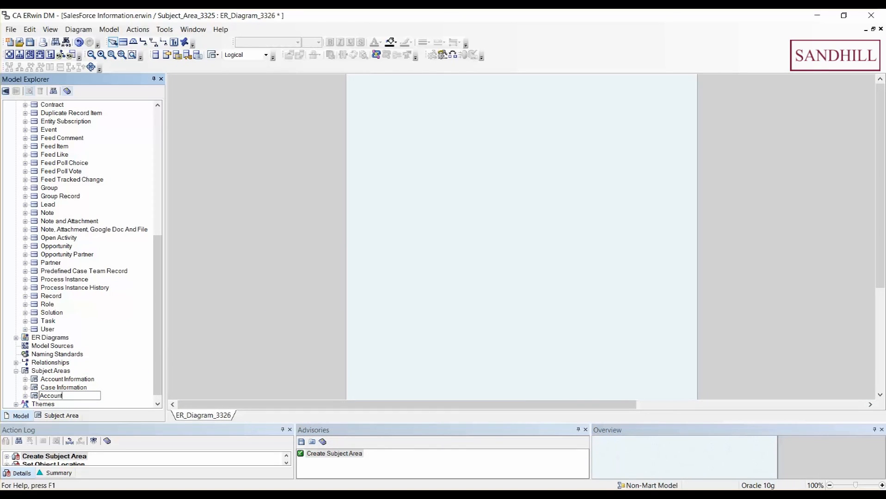
{"action": "type", "text": " Full Information"}
{"action": "left_click", "coordinate": [299, 348]}
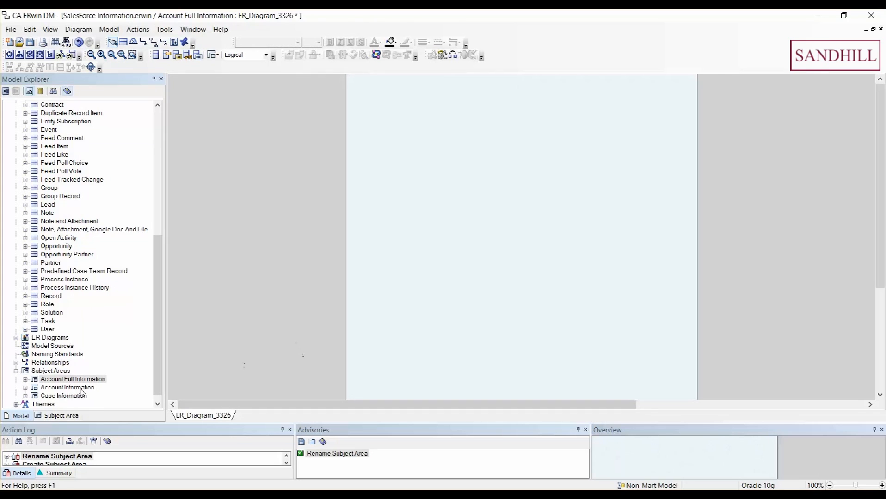
Open the member settings of the Account Full Information subject area and widen the available objects' name column.
{"action": "right_click", "coordinate": [54, 380]}
{"action": "left_click", "coordinate": [104, 417]}
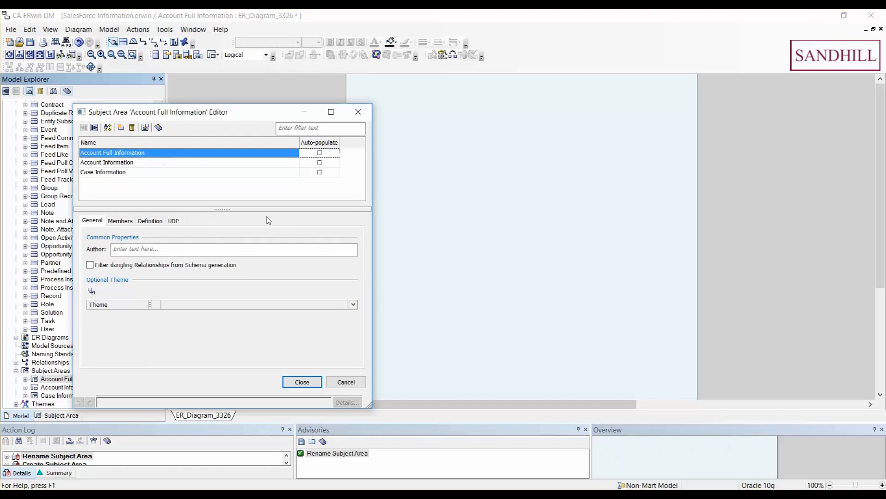
{"action": "left_click", "coordinate": [123, 223]}
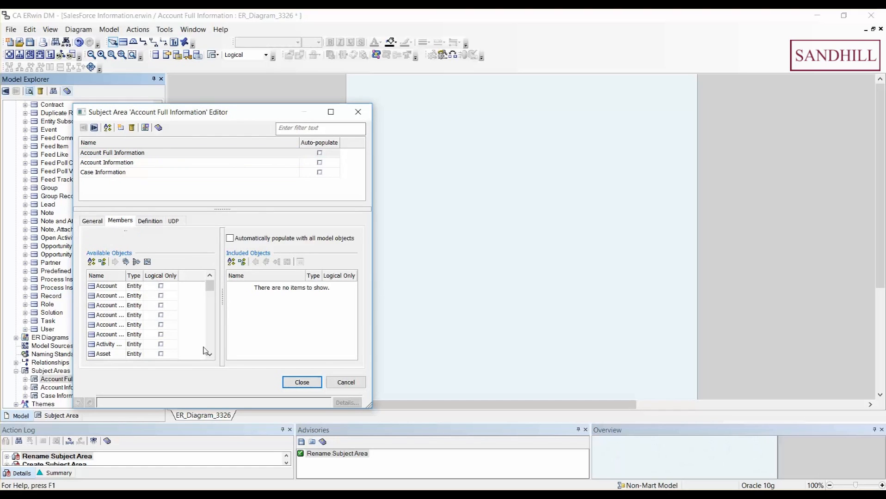
{"action": "left_click_drag", "start_coordinate": [126, 273], "coordinate": [176, 273]}
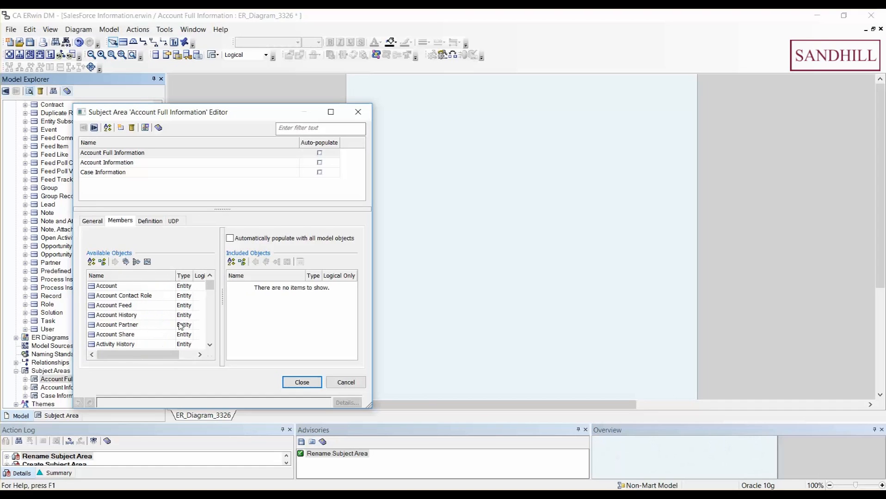
Add the entities Account through Activity History to Account Full Information, spanning one level of ancestors and one level of descendants.
{"action": "left_click", "coordinate": [118, 287]}
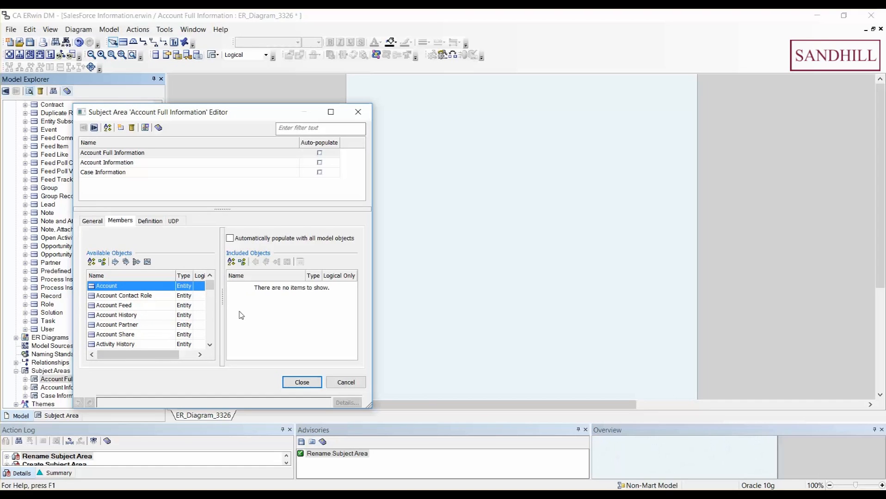
{"action": "key", "text": "shift+Down"}
{"action": "key", "text": "shift+Down"}
{"action": "key", "text": "shift+Down"}
{"action": "key", "text": "shift+Down"}
{"action": "key", "text": "shift+Down"}
{"action": "key", "text": "shift+Down"}
{"action": "key", "text": "shift+Down"}
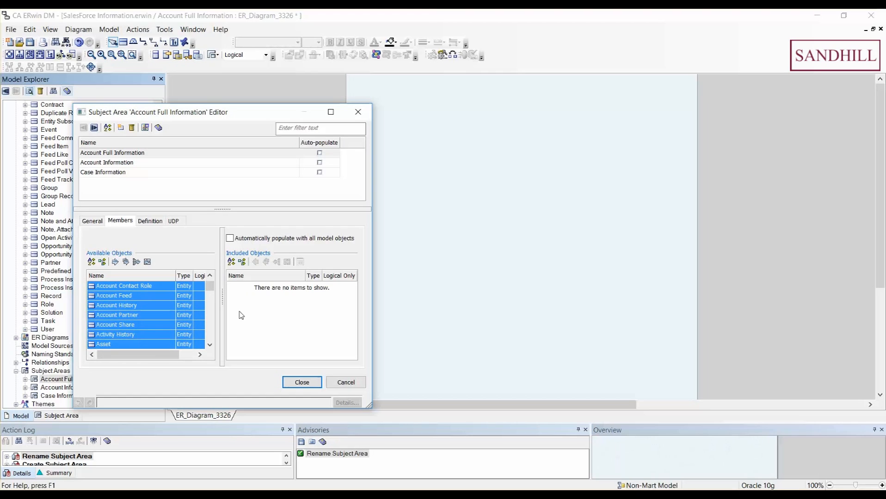
{"action": "key", "text": "shift+Up"}
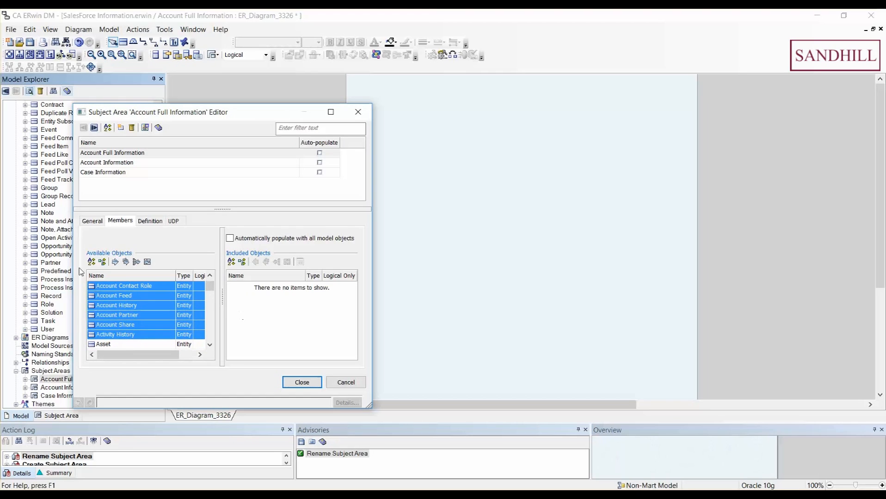
{"action": "left_click", "coordinate": [137, 263]}
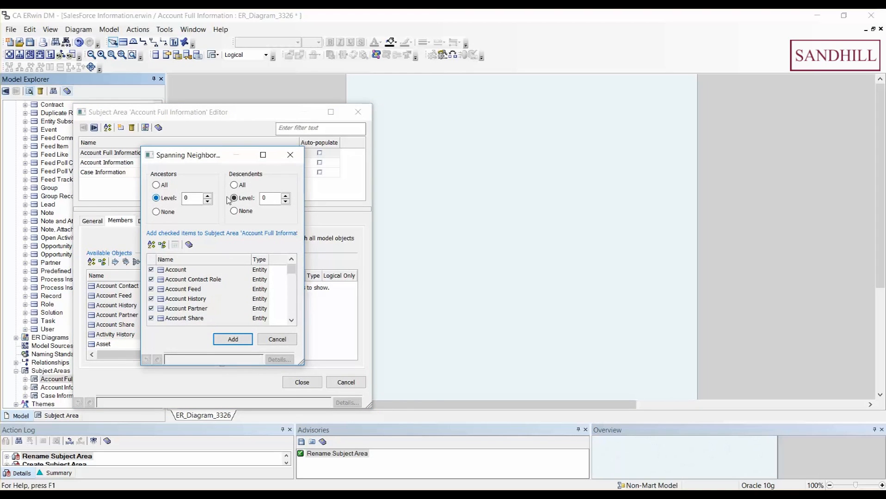
{"action": "left_click", "coordinate": [207, 196]}
{"action": "left_click", "coordinate": [286, 196]}
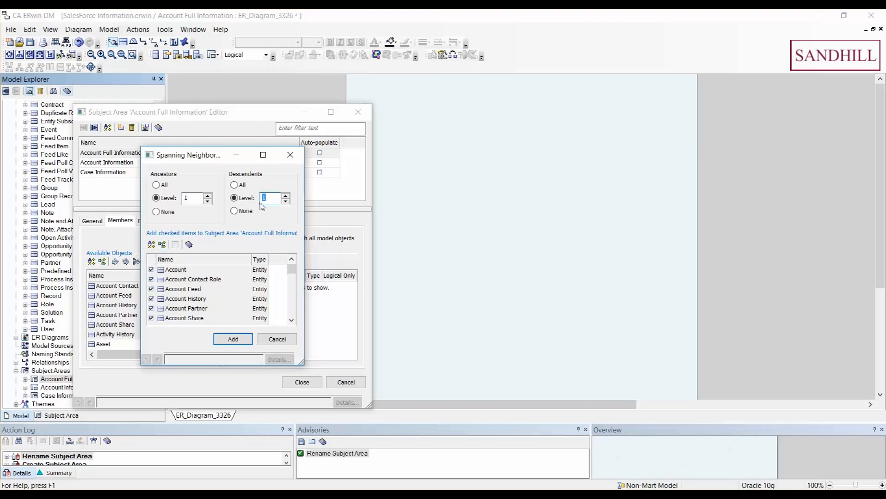
{"action": "left_click", "coordinate": [232, 340]}
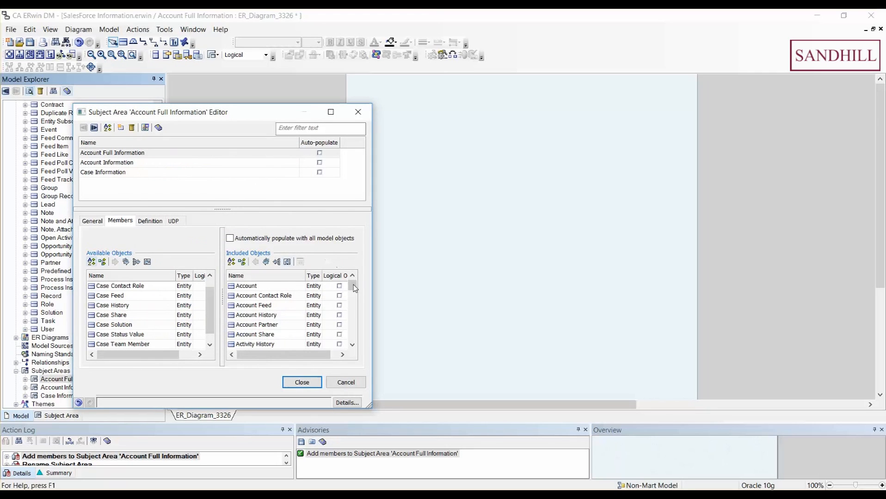
{"action": "left_click_drag", "start_coordinate": [354, 287], "coordinate": [355, 348]}
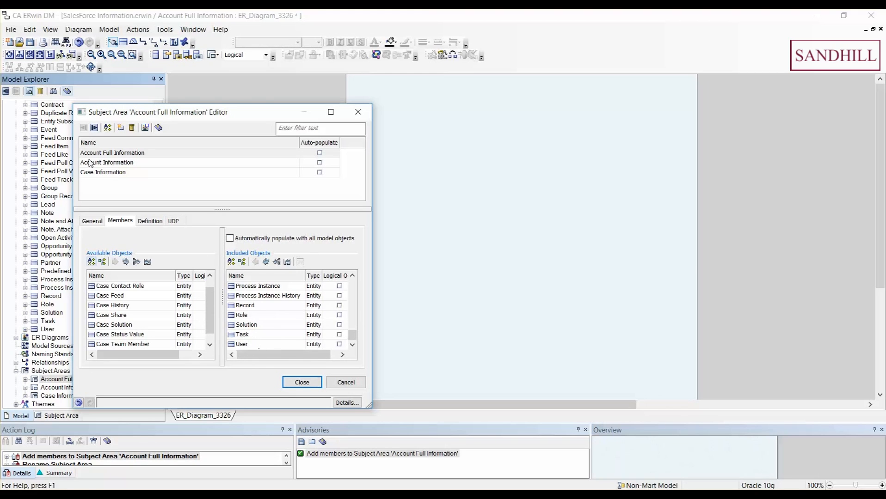
Set the Account Full Information subject area's ER diagram to auto-populate from the subject area and close both editors.
{"action": "left_click", "coordinate": [145, 129]}
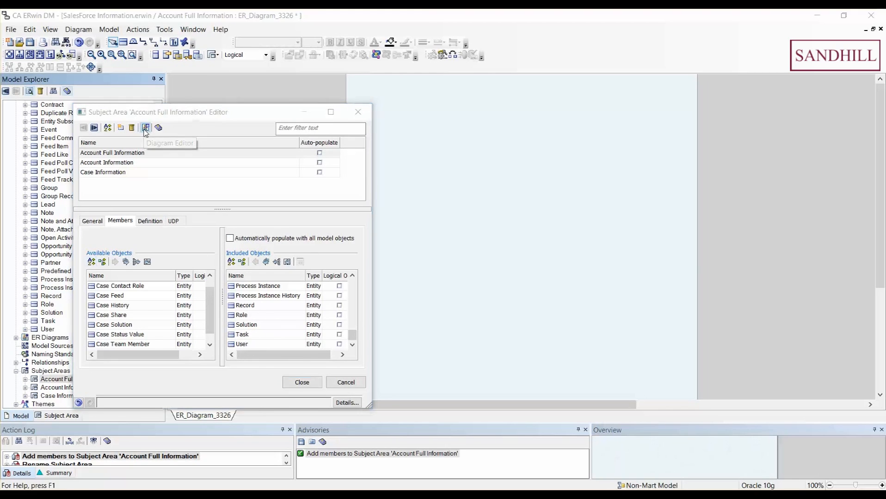
{"action": "left_click", "coordinate": [340, 117]}
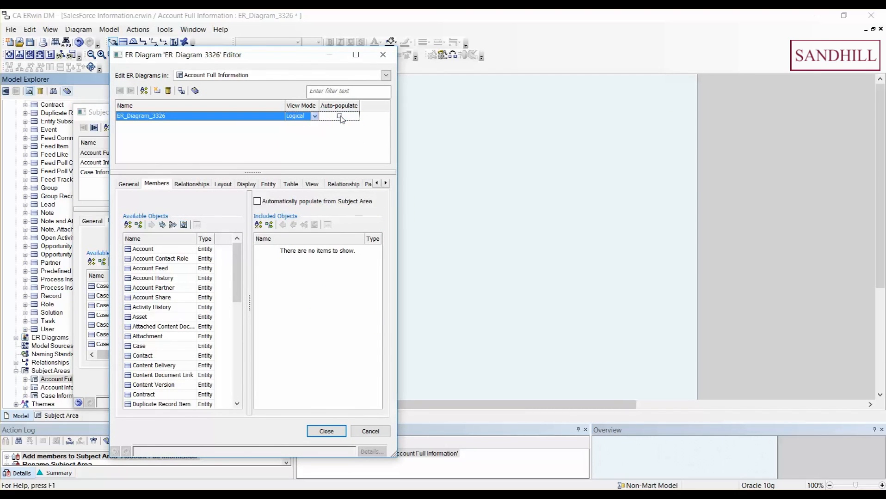
{"action": "left_click", "coordinate": [339, 116]}
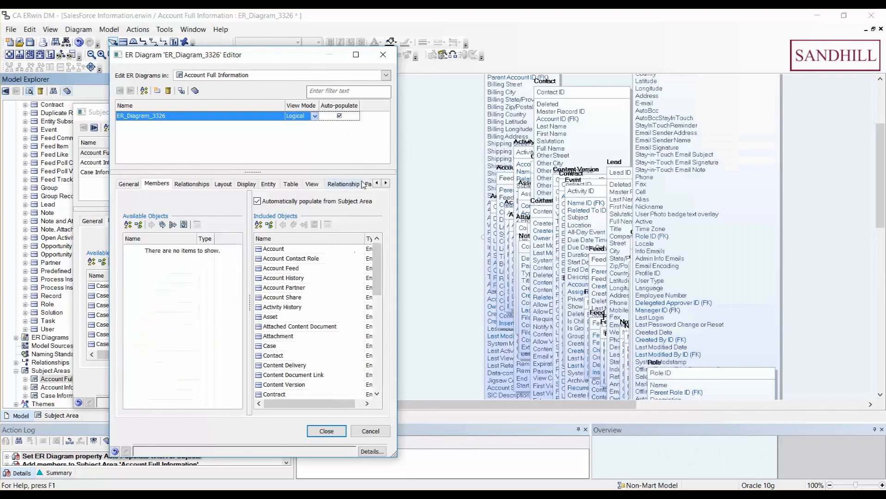
{"action": "left_click", "coordinate": [323, 432]}
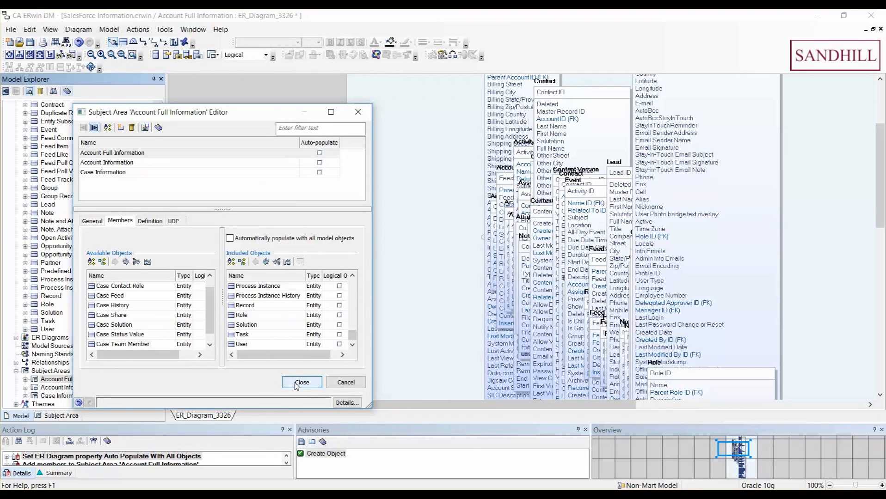
{"action": "left_click", "coordinate": [302, 382]}
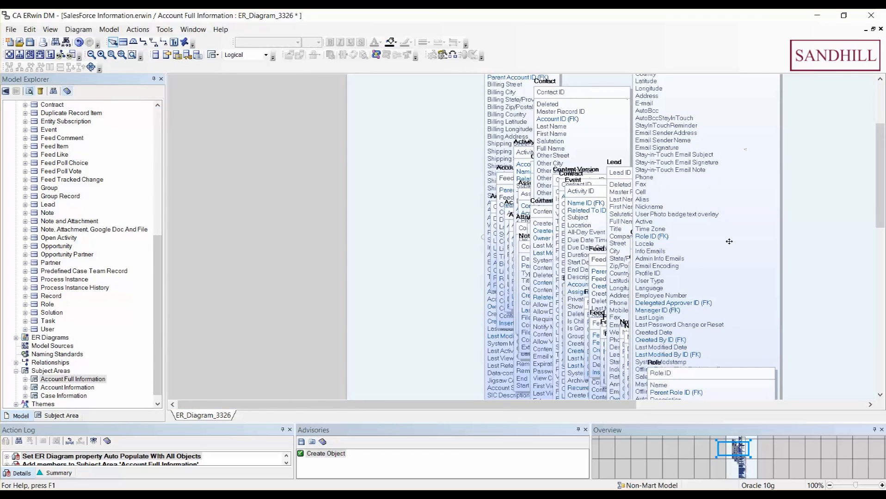
Try different automatic layouts on the populated diagram, fit it to the window, and finish with the symmetric layout.
{"action": "left_click", "coordinate": [8, 55]}
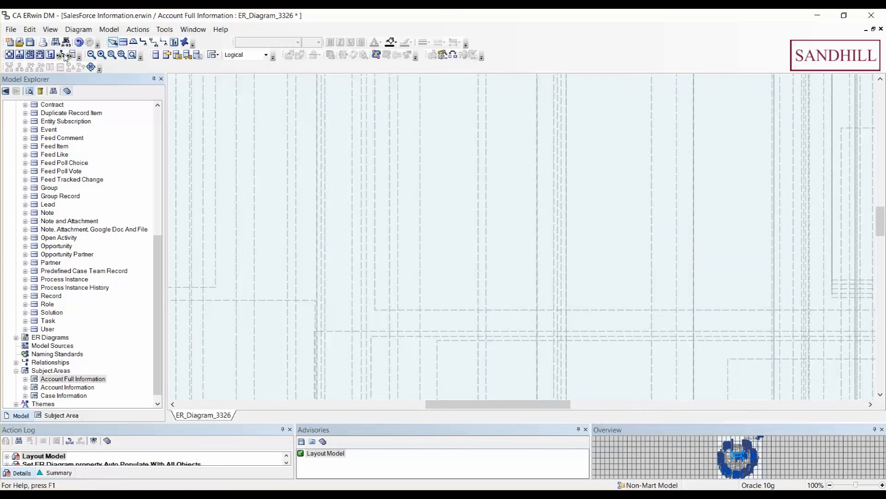
{"action": "left_click", "coordinate": [122, 55]}
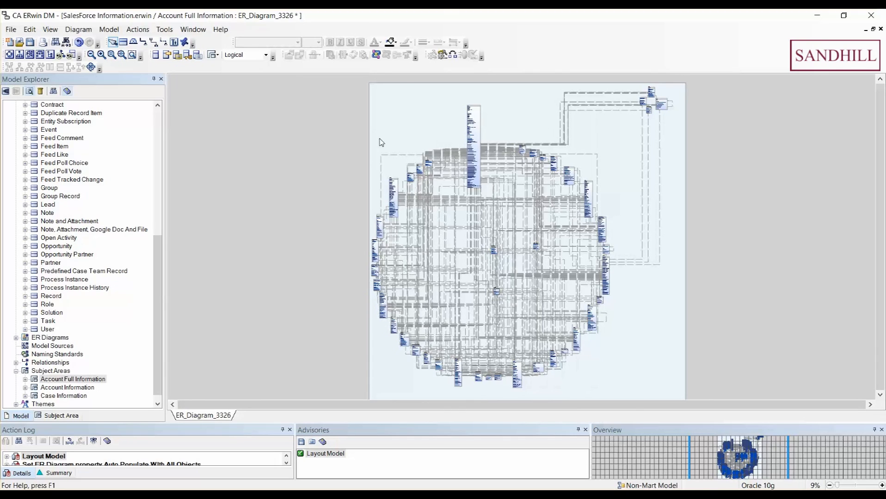
{"action": "left_click", "coordinate": [30, 55]}
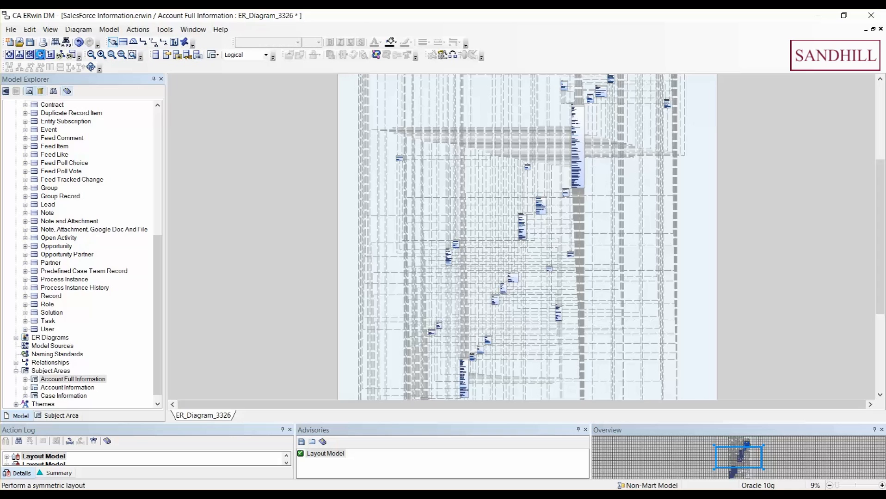
{"action": "left_click", "coordinate": [40, 55]}
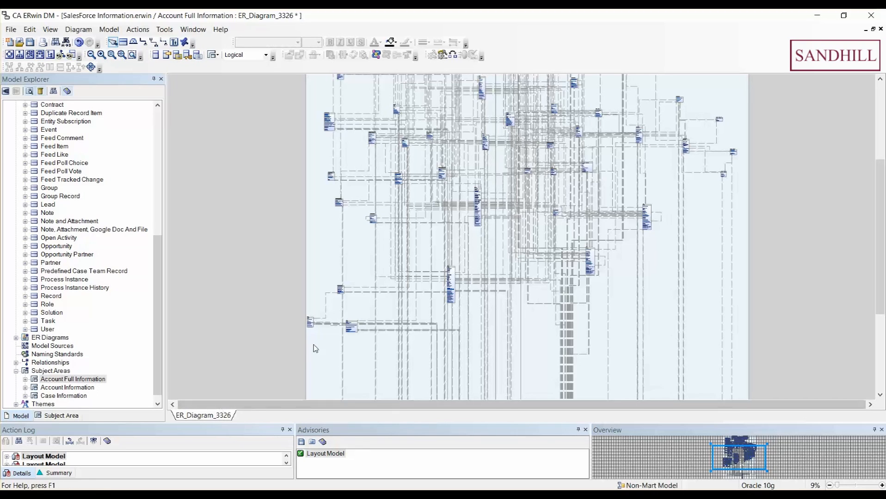
Rename the ER diagram as Account Full Information and save the model.
{"action": "right_click", "coordinate": [311, 359]}
{"action": "left_click", "coordinate": [323, 364]}
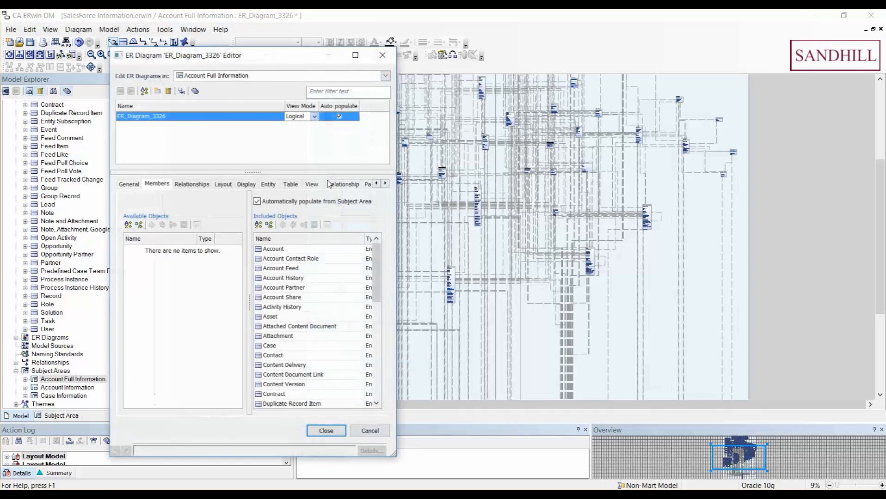
{"action": "left_click", "coordinate": [176, 116]}
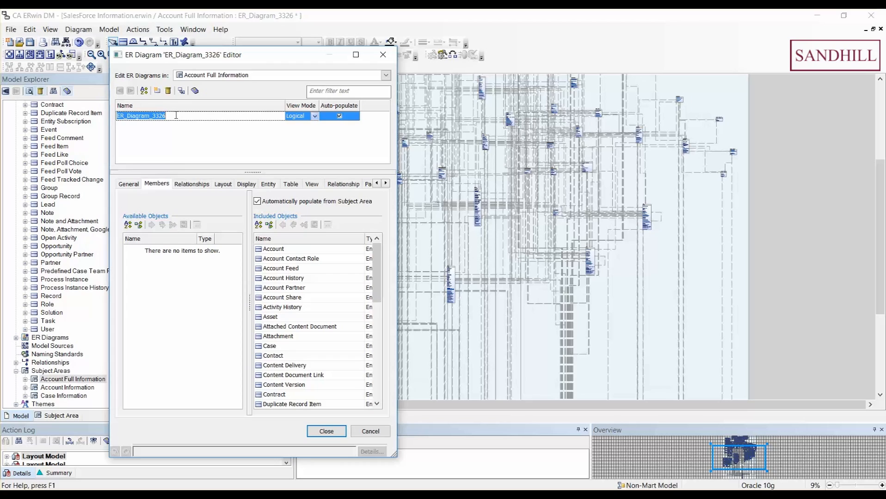
{"action": "type", "text": "A"}
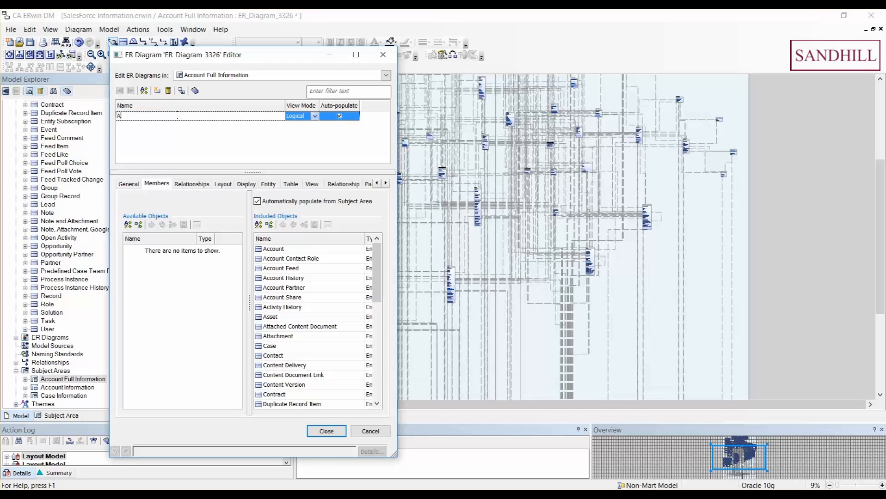
{"action": "type", "text": "ccount Full Information"}
{"action": "left_click", "coordinate": [325, 434]}
{"action": "left_click", "coordinate": [325, 432]}
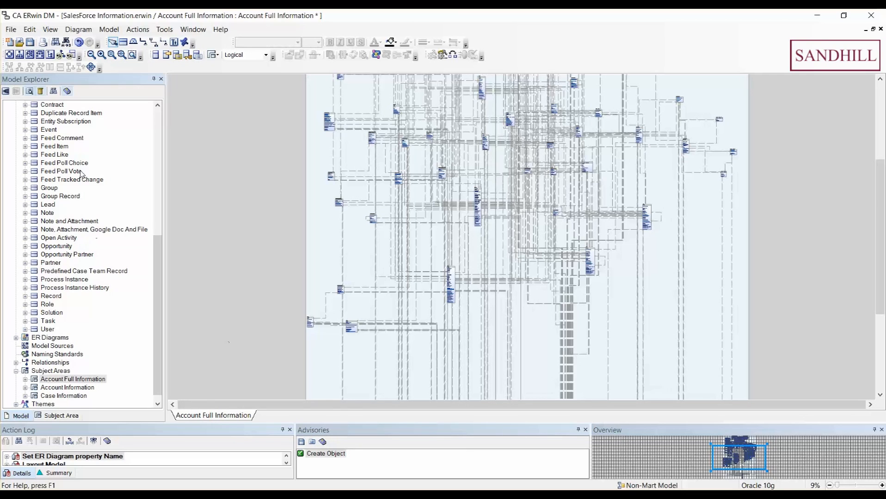
{"action": "left_click", "coordinate": [31, 43]}
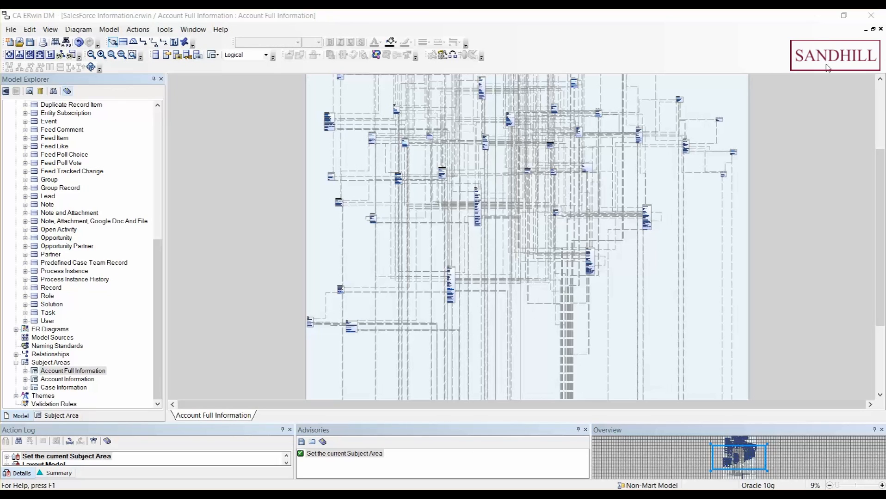
Open the export settings for publishing the SalesForce Information model to the Web Portal.
{"action": "left_click", "coordinate": [11, 29]}
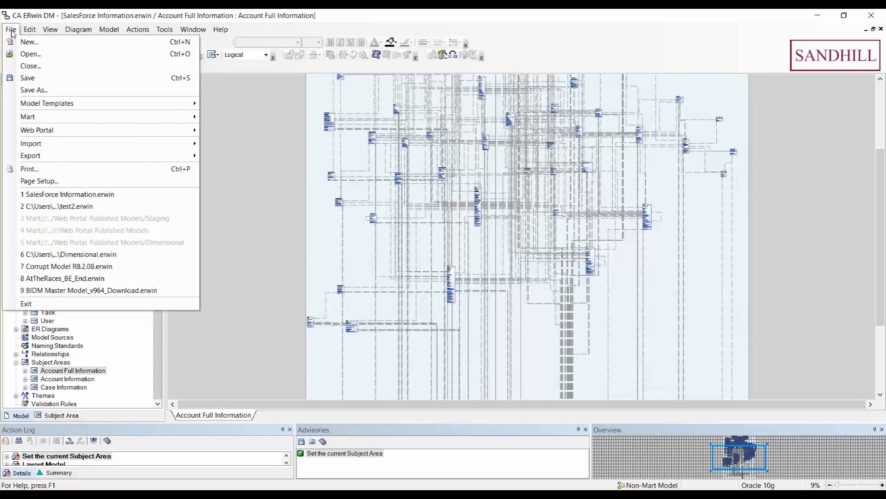
{"action": "mouse_move", "coordinate": [31, 134]}
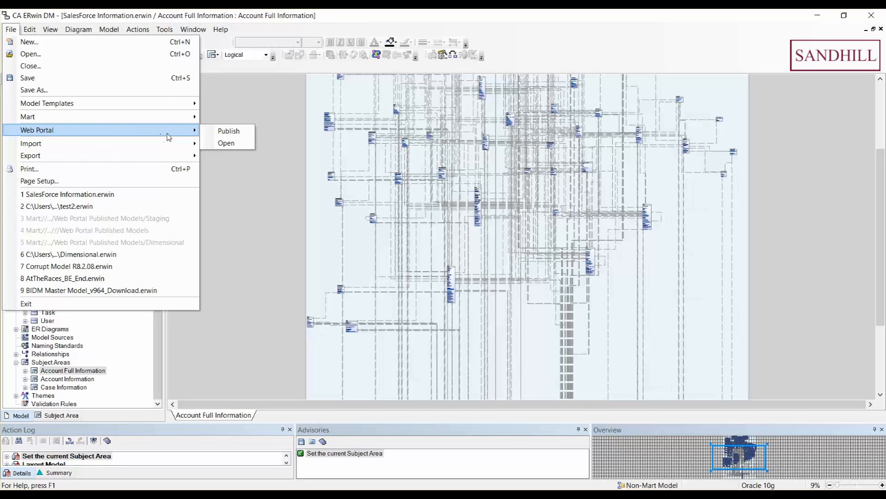
{"action": "left_click", "coordinate": [229, 132]}
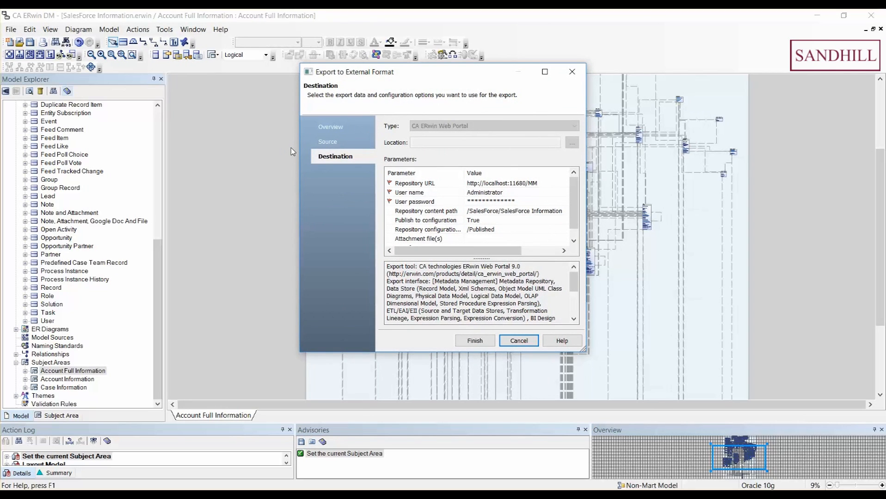
Examine the publishing parameters, from repository URL and credentials through content path, configuration and attachments to waiting for operation completion.
{"action": "left_click", "coordinate": [437, 184]}
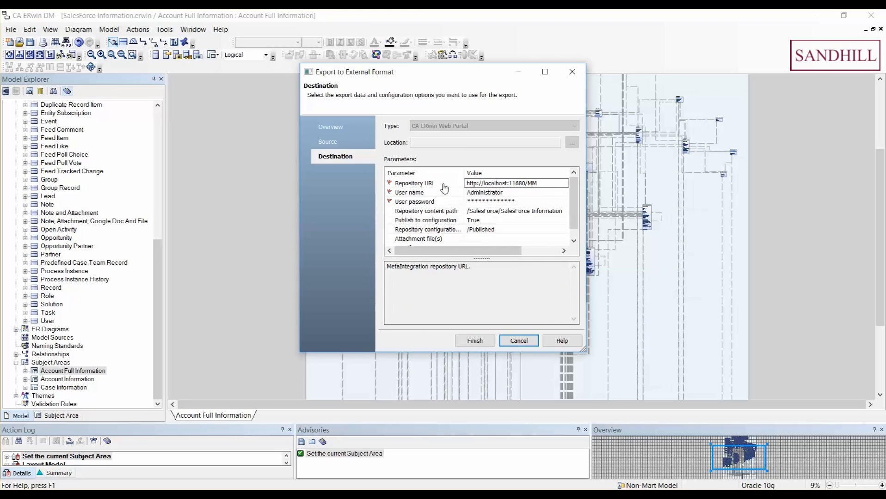
{"action": "left_click", "coordinate": [443, 193]}
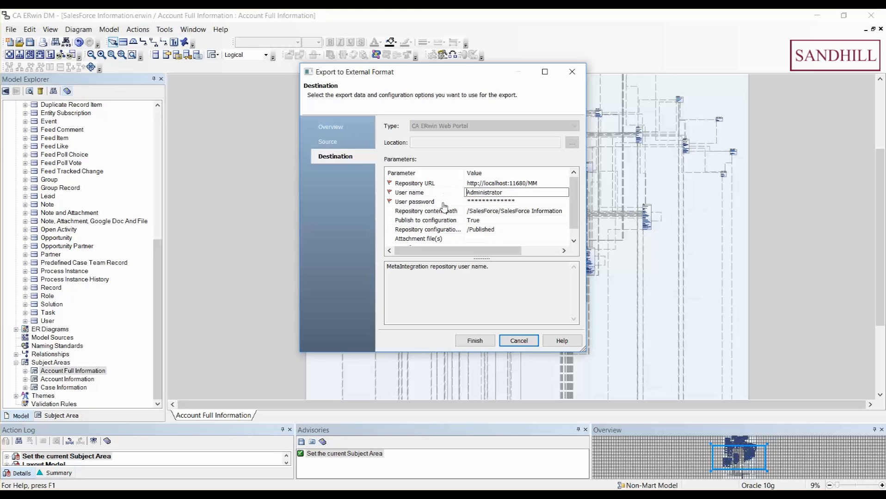
{"action": "left_click", "coordinate": [444, 204]}
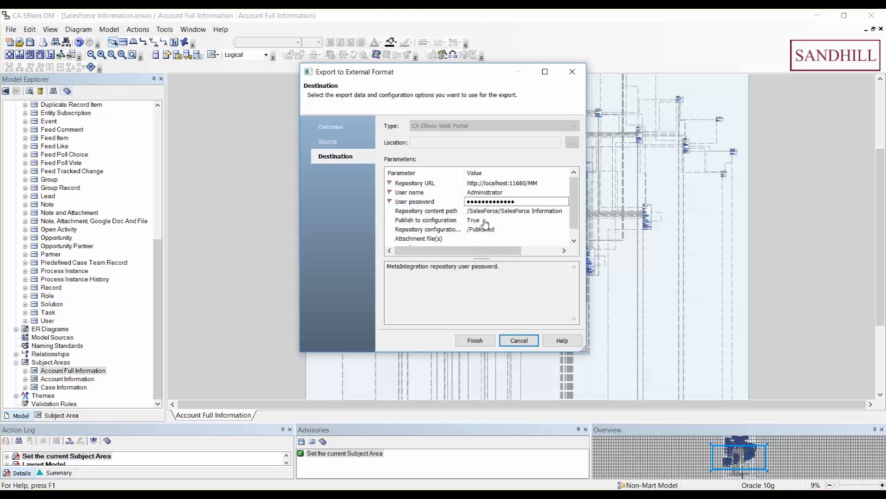
{"action": "left_click", "coordinate": [448, 214]}
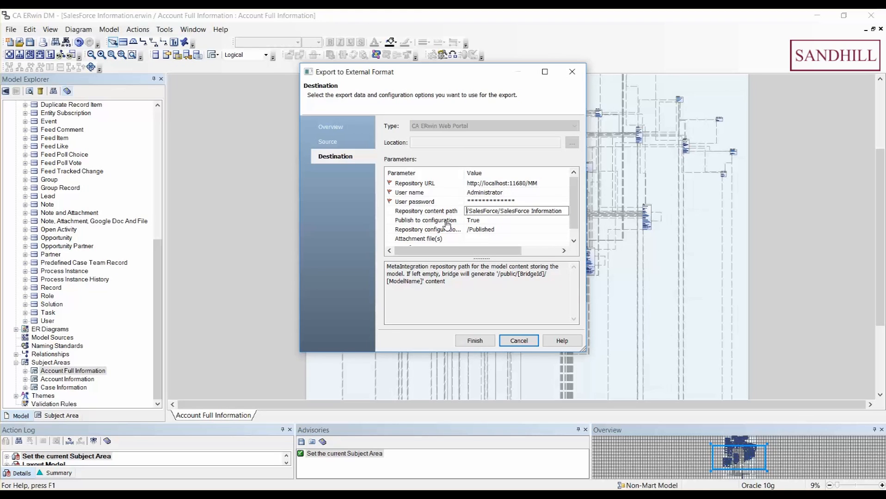
{"action": "left_click", "coordinate": [448, 223]}
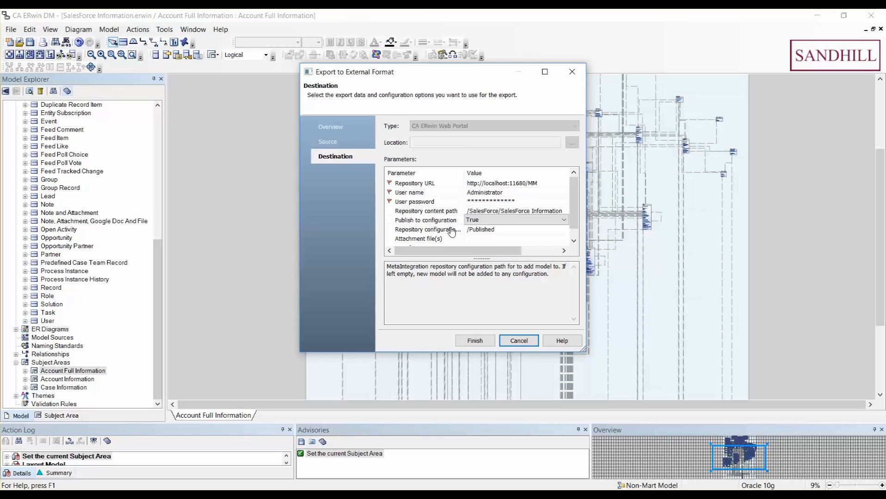
{"action": "left_click", "coordinate": [448, 230]}
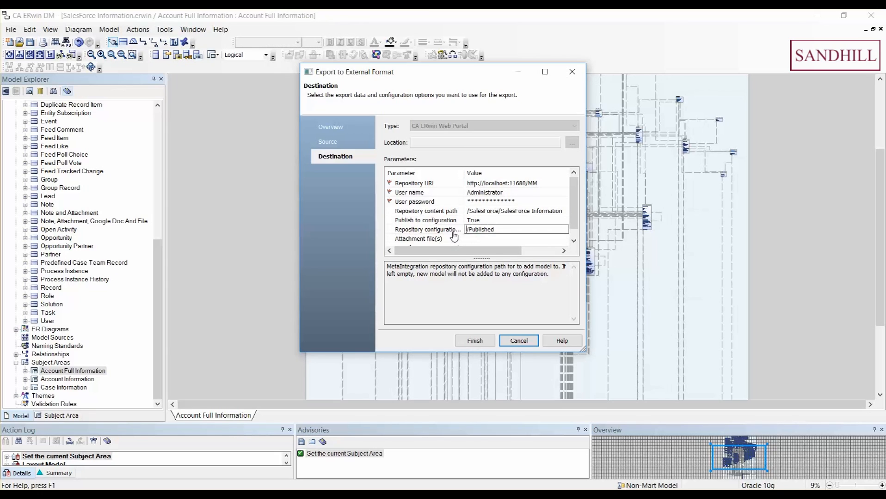
{"action": "left_click_drag", "start_coordinate": [506, 229], "coordinate": [445, 227]}
{"action": "left_click", "coordinate": [573, 241]}
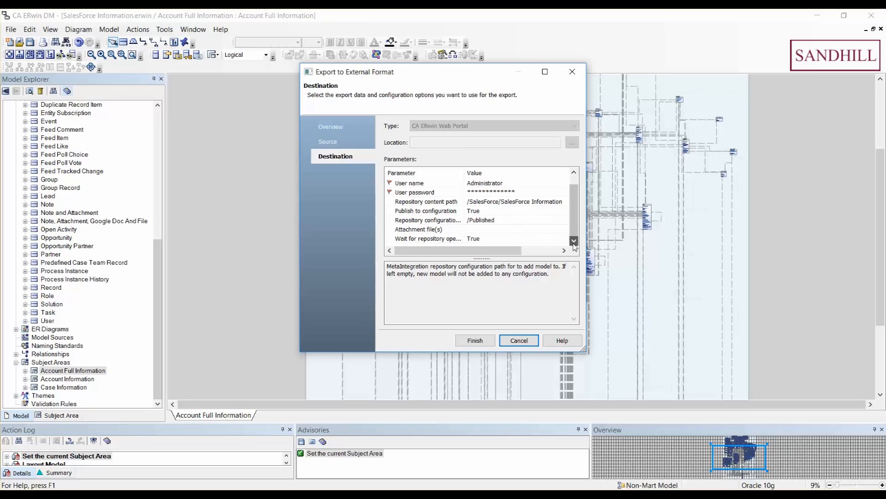
{"action": "left_click", "coordinate": [505, 230]}
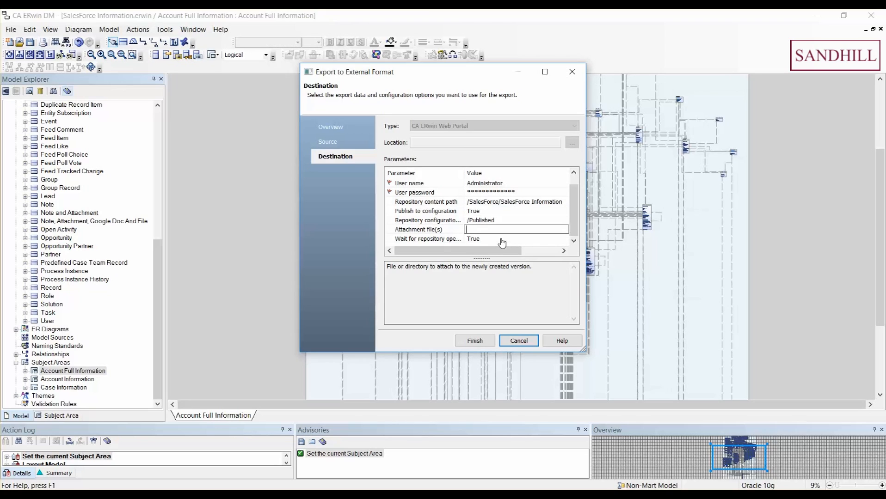
{"action": "left_click", "coordinate": [502, 240]}
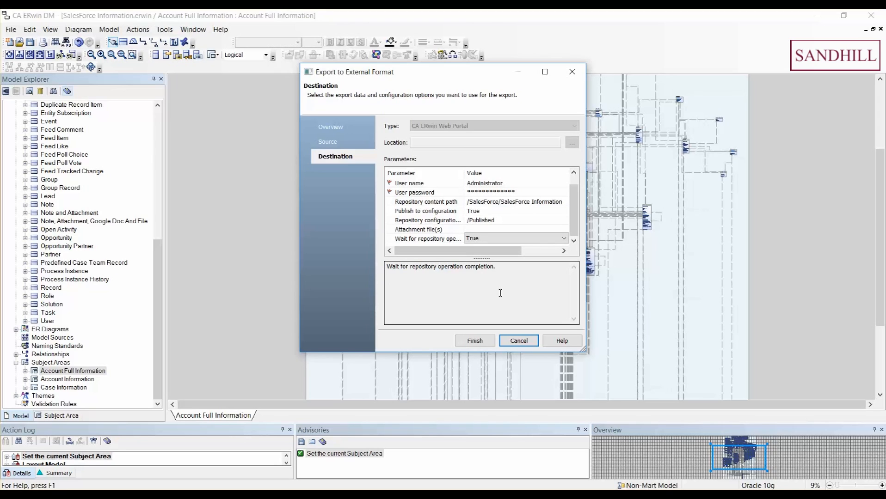
Publish the model to the Web Portal with the existing parameters and close the export status log.
{"action": "left_click", "coordinate": [474, 340]}
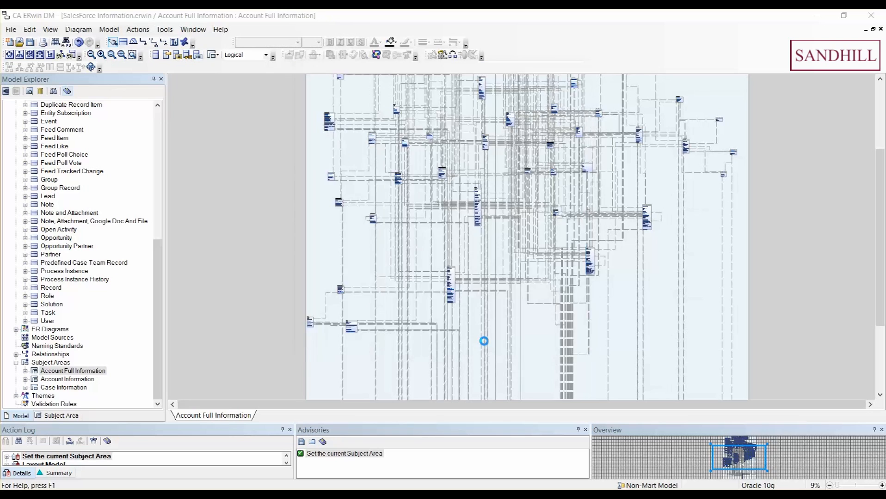
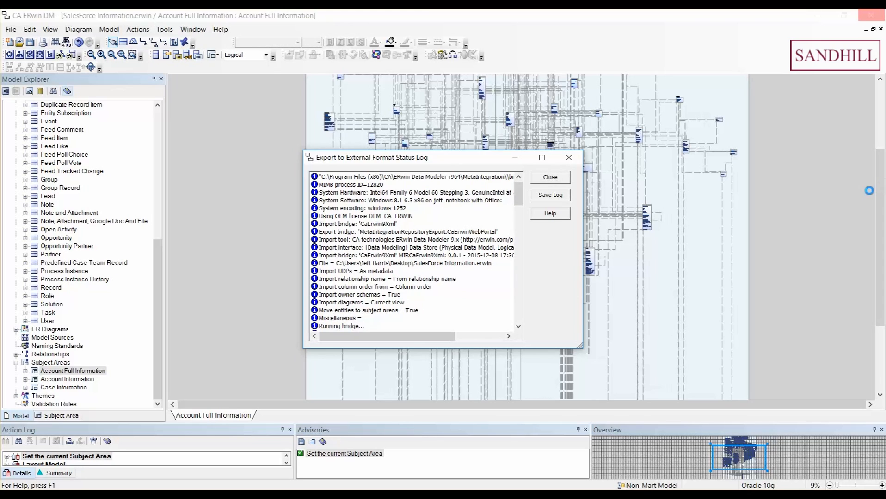
{"action": "left_click", "coordinate": [556, 180]}
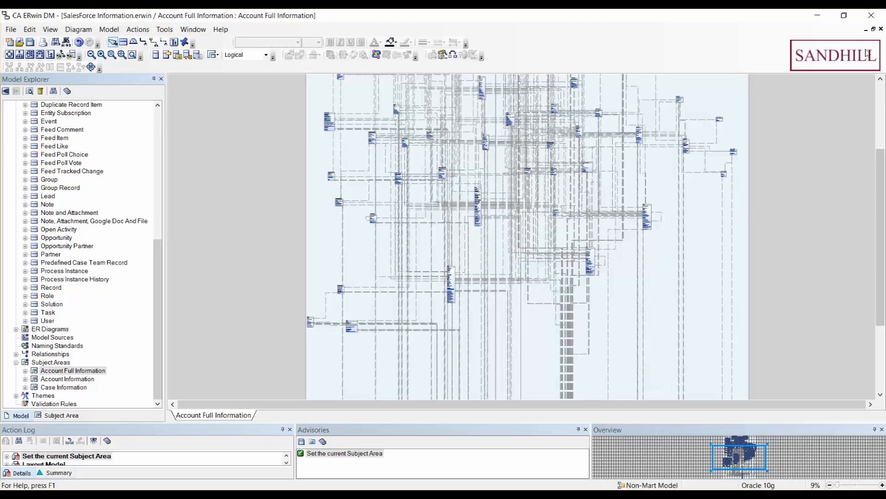
Switch to the erwin Web Portal in the browser and log in as Administrator with the account password.
{"action": "left_click", "coordinate": [819, 17]}
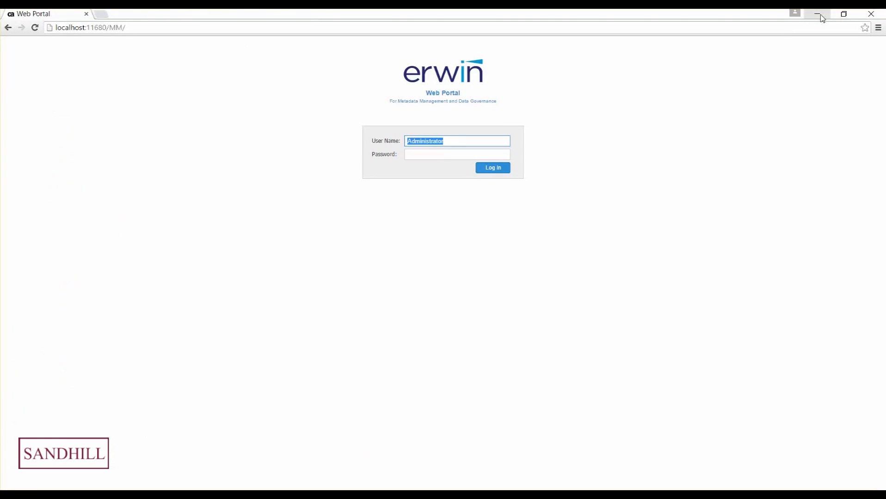
{"action": "left_click", "coordinate": [421, 154]}
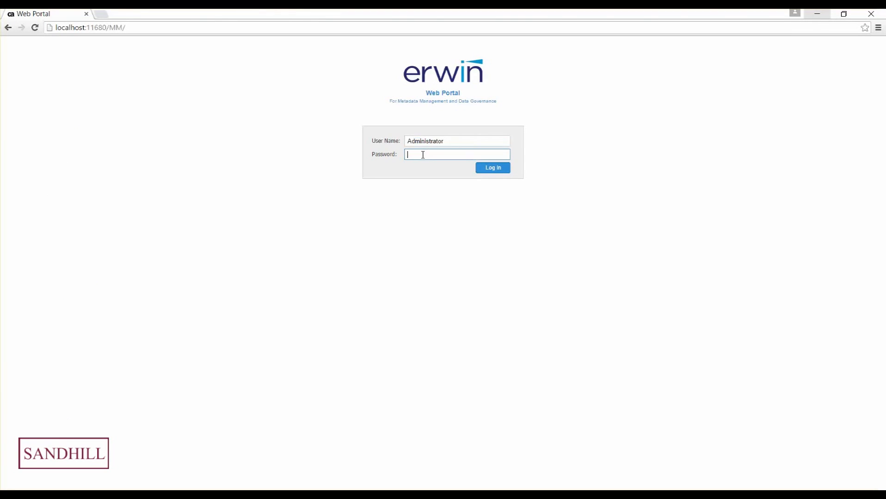
{"action": "key", "text": "ctrl+v"}
{"action": "left_click", "coordinate": [492, 170]}
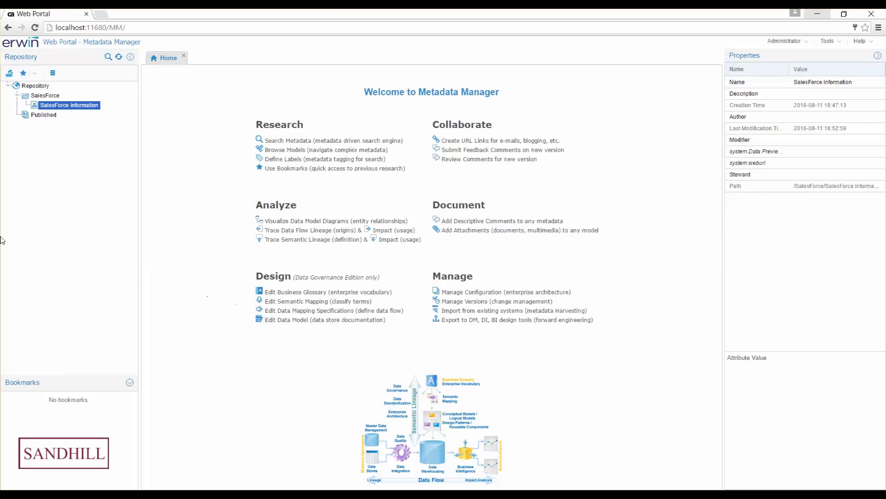
Check the properties of the SalesForce folder and its SalesForce Information model in the repository.
{"action": "left_click", "coordinate": [51, 97]}
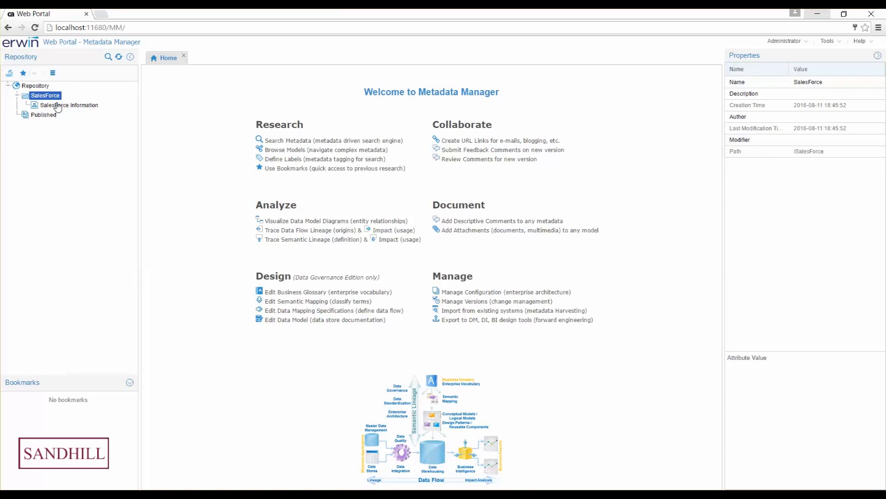
{"action": "left_click", "coordinate": [58, 107]}
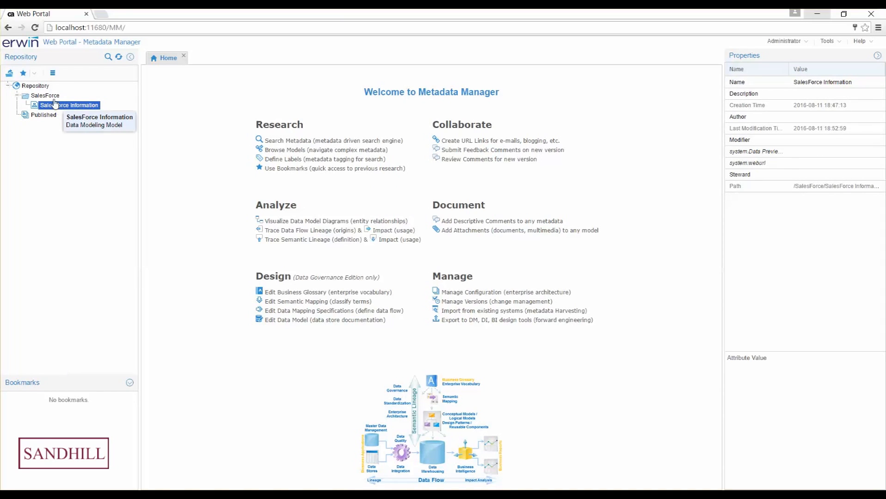
{"action": "left_click", "coordinate": [51, 97]}
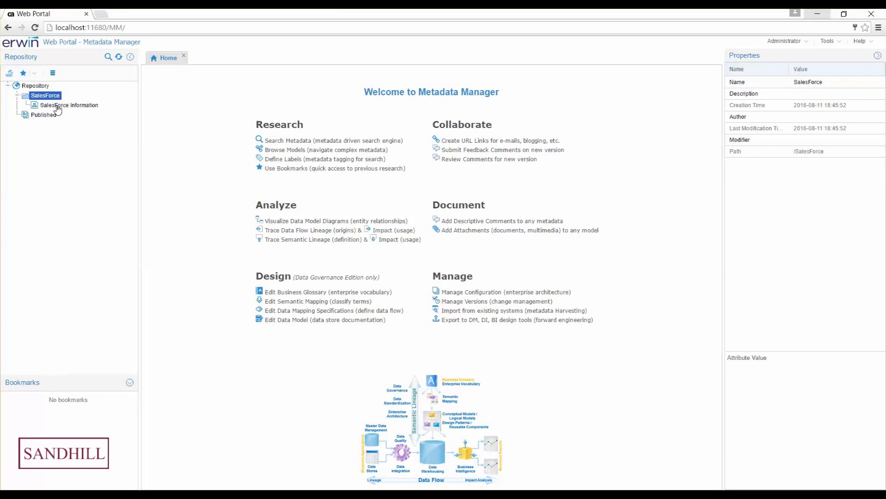
Open the Published configuration and check the properties of its SalesForce Information model.
{"action": "left_click", "coordinate": [56, 108]}
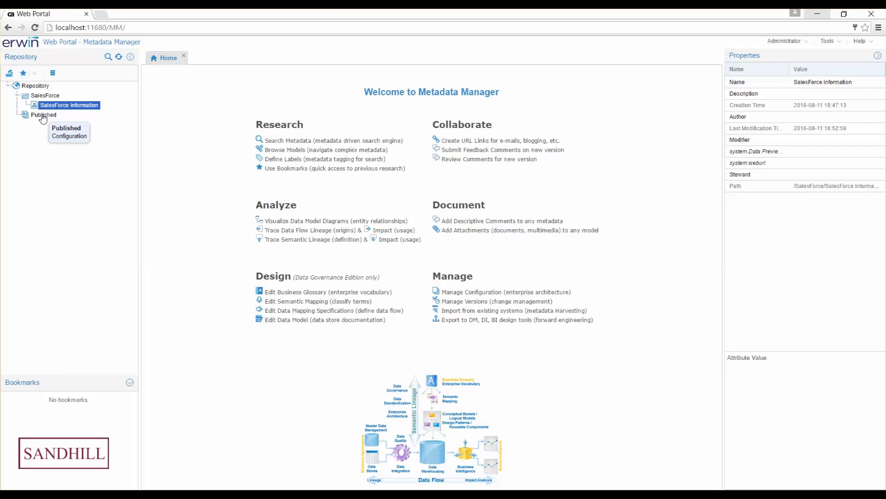
{"action": "double_click", "coordinate": [43, 117]}
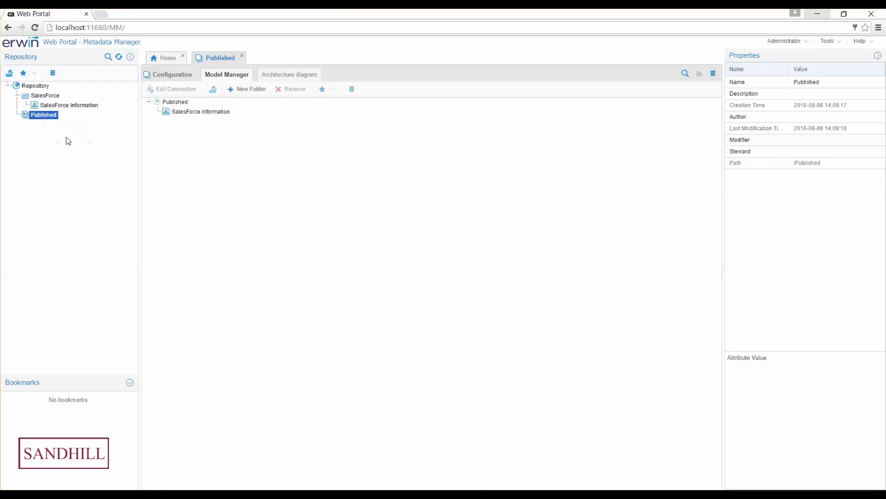
{"action": "left_click", "coordinate": [181, 114]}
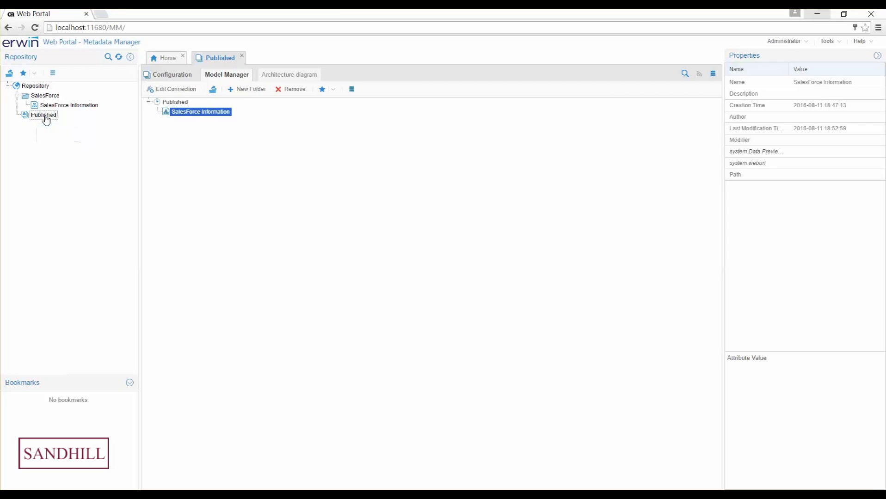
Review the general and import setup settings of the SalesForce Information model, and close the Published configuration.
{"action": "right_click", "coordinate": [73, 107]}
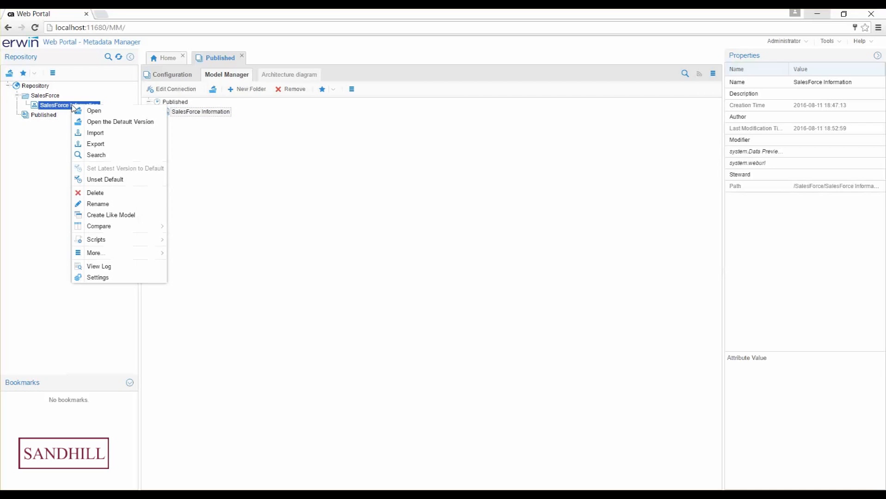
{"action": "left_click", "coordinate": [98, 277]}
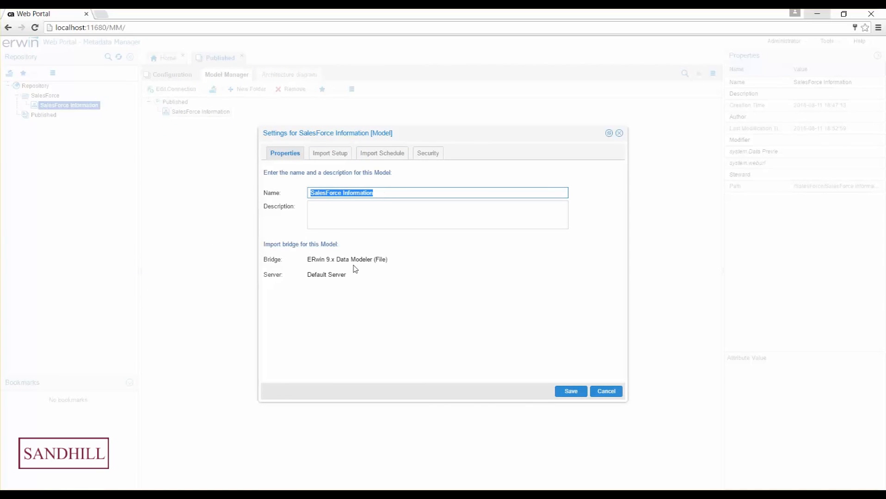
{"action": "left_click", "coordinate": [330, 154]}
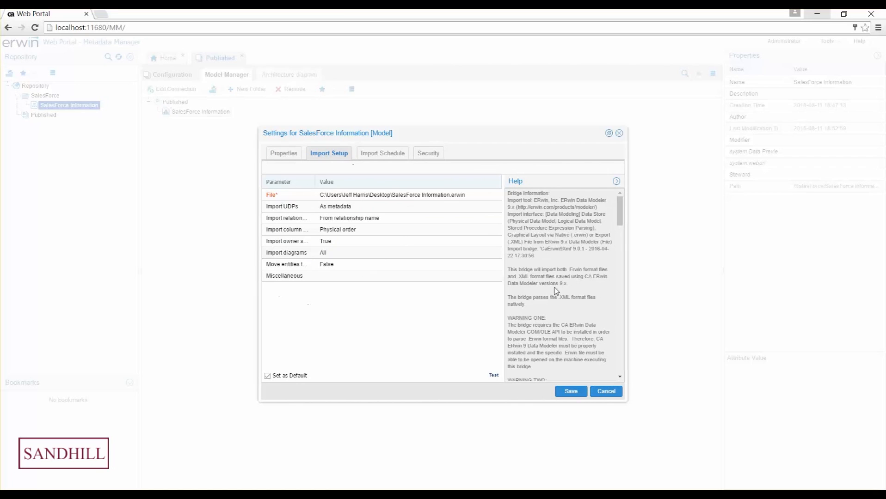
{"action": "left_click", "coordinate": [611, 393]}
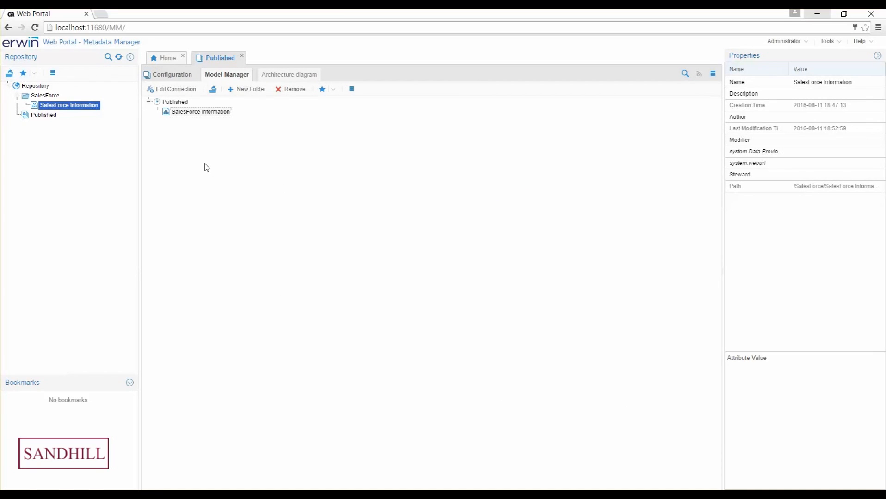
{"action": "left_click", "coordinate": [242, 56]}
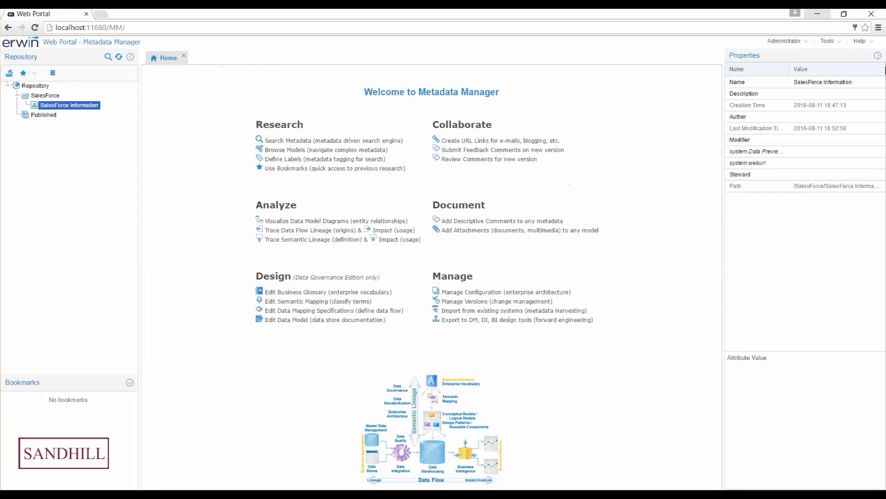
Open Metadata Explorer with the Published configuration and consult the help topic on searching metadata.
{"action": "left_click", "coordinate": [837, 41]}
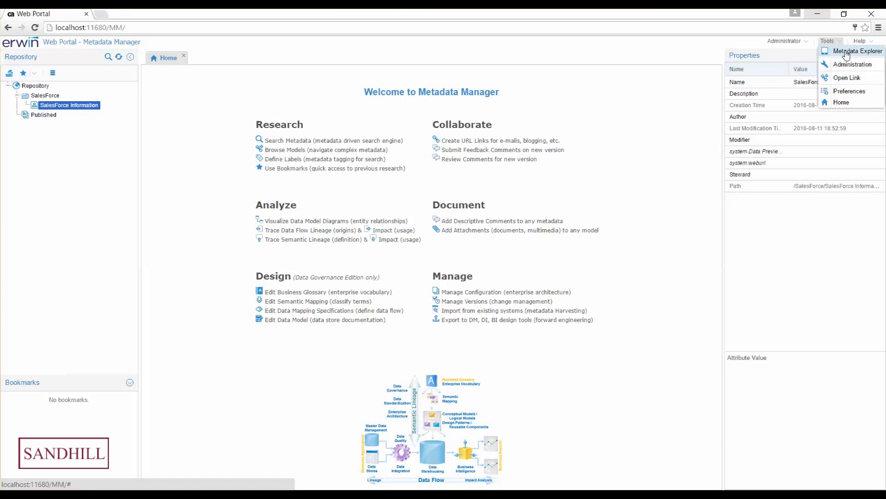
{"action": "left_click", "coordinate": [846, 53]}
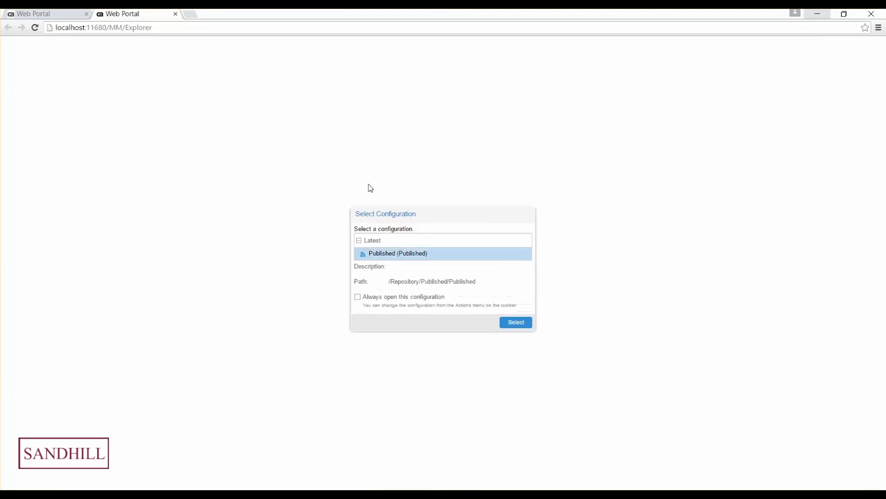
{"action": "double_click", "coordinate": [389, 253]}
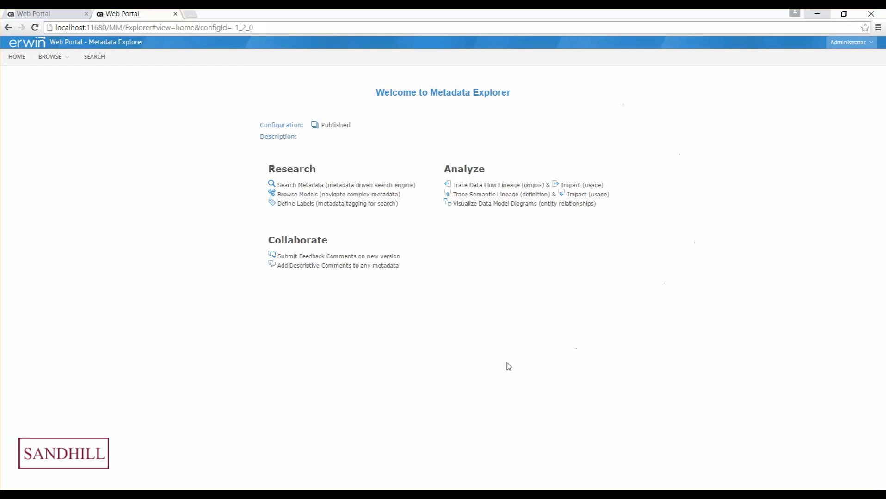
{"action": "left_click", "coordinate": [346, 187]}
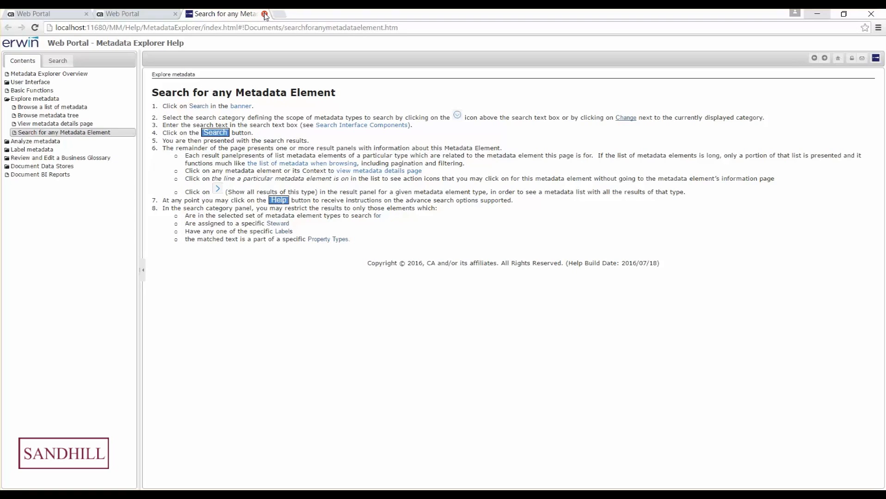
{"action": "left_click", "coordinate": [264, 14]}
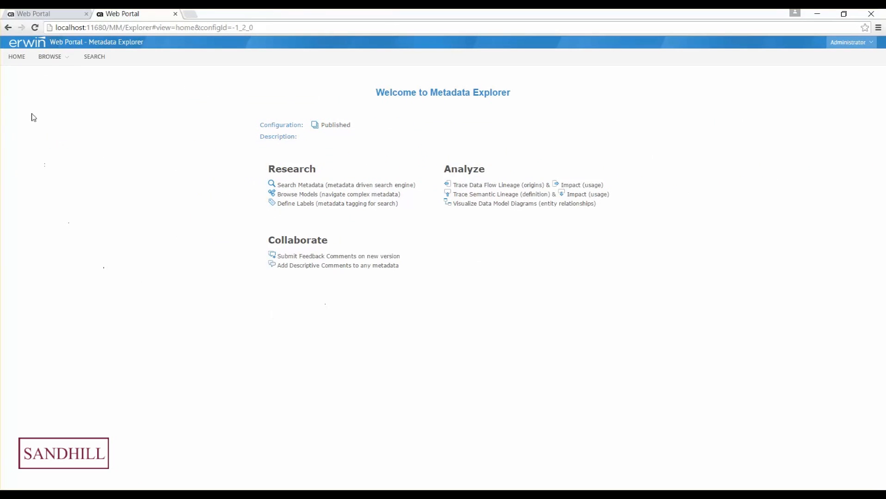
Display the configuration's architecture diagram and open the details of its SalesForce Information model.
{"action": "left_click", "coordinate": [53, 65]}
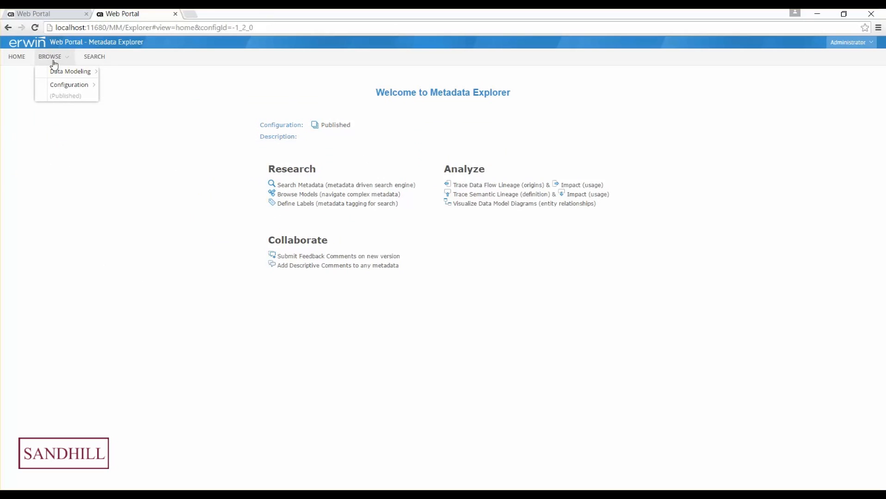
{"action": "mouse_move", "coordinate": [57, 88]}
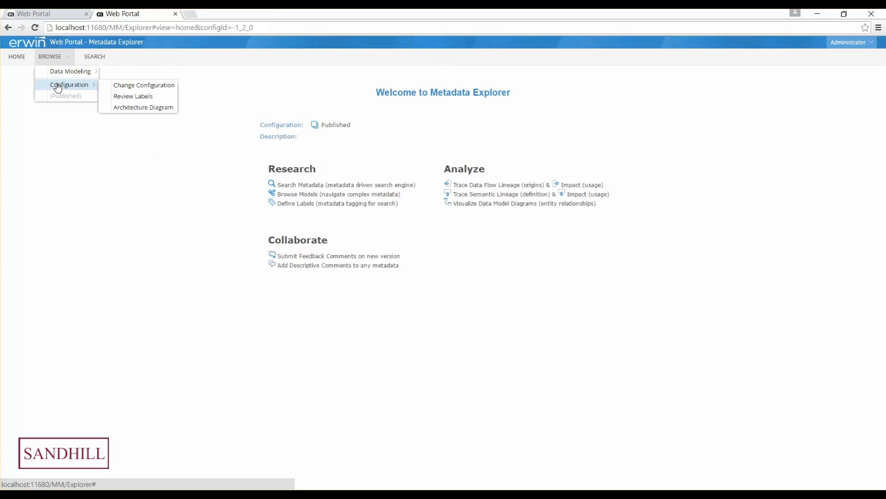
{"action": "left_click", "coordinate": [146, 110]}
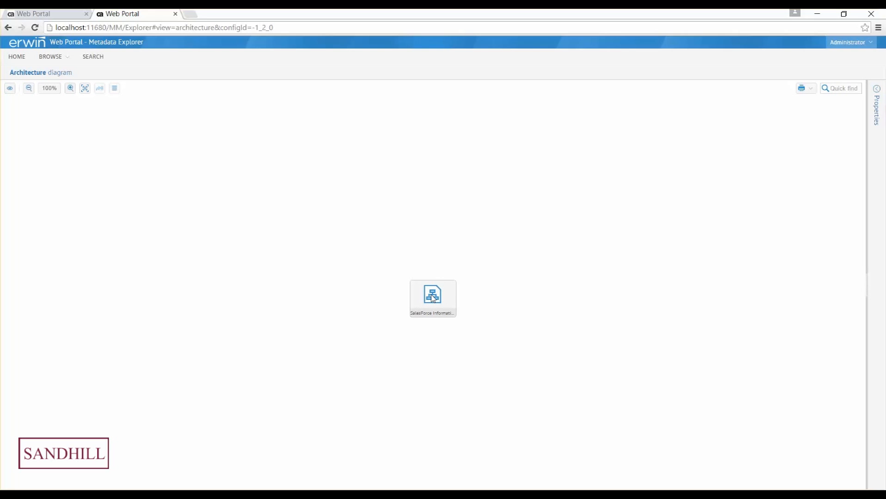
{"action": "double_click", "coordinate": [432, 299]}
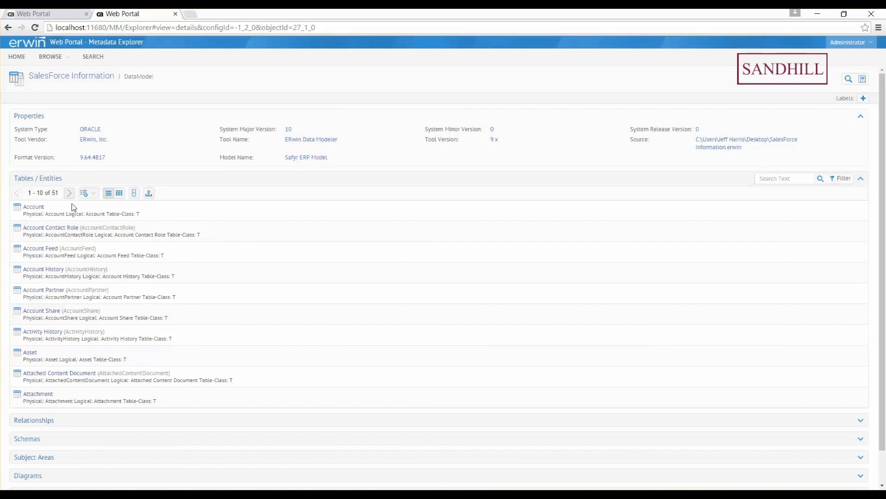
Open the Account Information subject area's logical diagram for the Account table.
{"action": "left_click", "coordinate": [64, 212]}
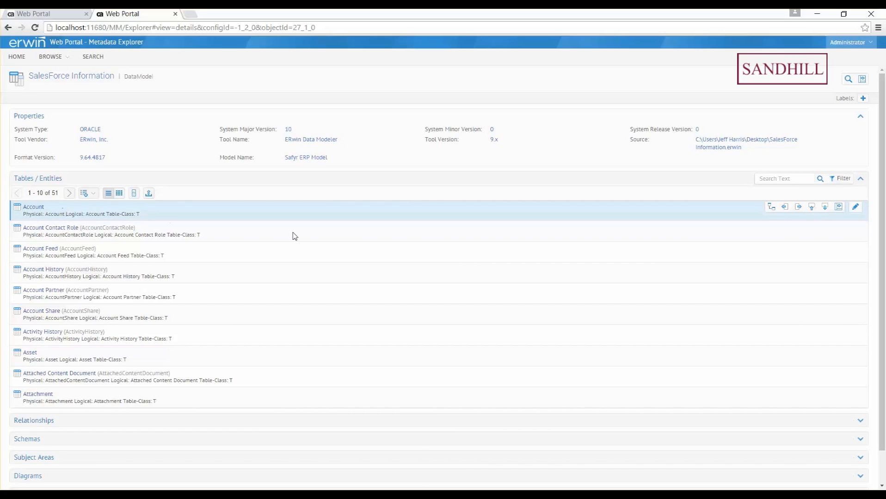
{"action": "left_click", "coordinate": [772, 212]}
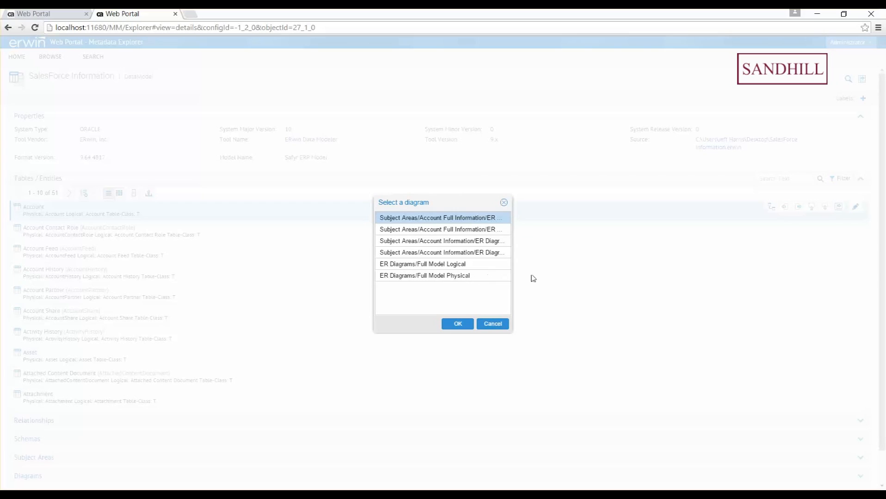
{"action": "double_click", "coordinate": [447, 241]}
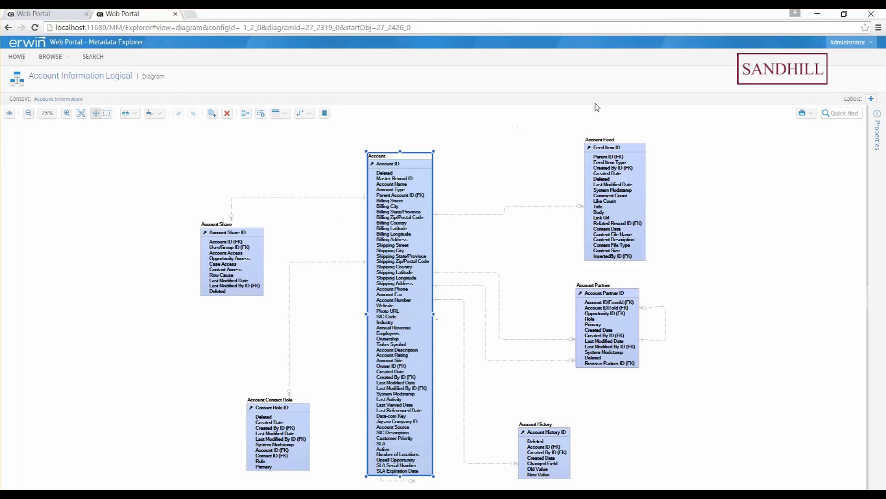
Switch to CA ERwin DM, show the Account Information subject area diagram for comparison, and return to the Web Portal.
{"action": "left_click", "coordinate": [756, 221]}
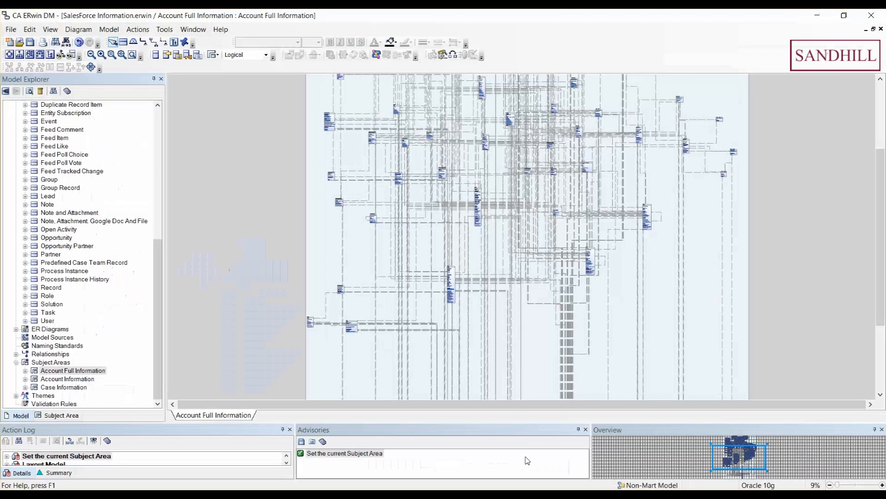
{"action": "right_click", "coordinate": [64, 380]}
{"action": "left_click", "coordinate": [93, 387]}
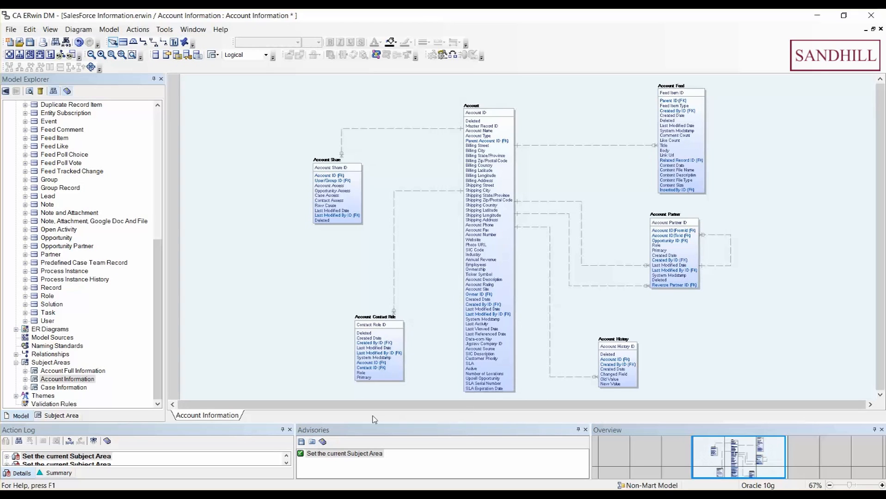
{"action": "left_click", "coordinate": [819, 19]}
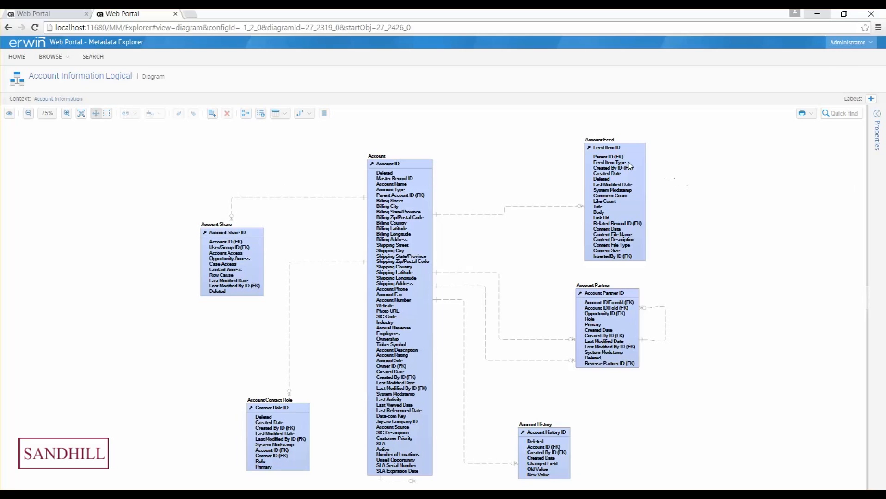
Examine the Account table's properties in a widened properties area, including its physical name, description and comment.
{"action": "left_click", "coordinate": [390, 156]}
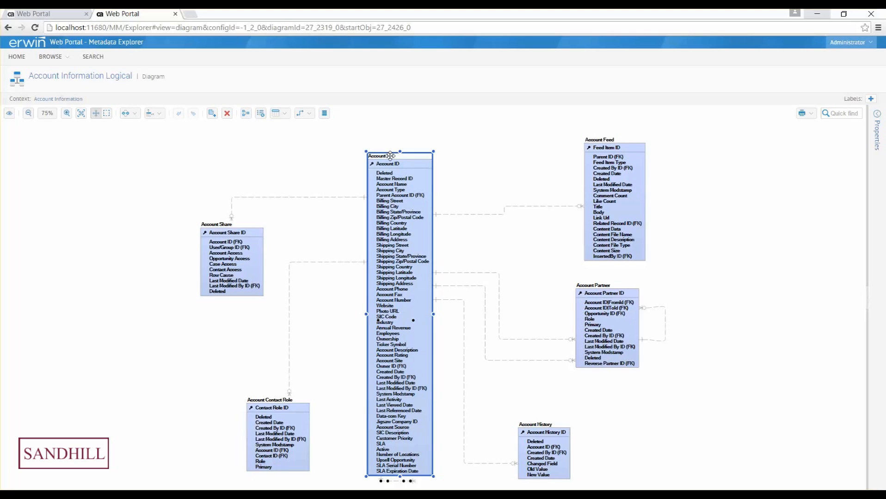
{"action": "left_click", "coordinate": [877, 114]}
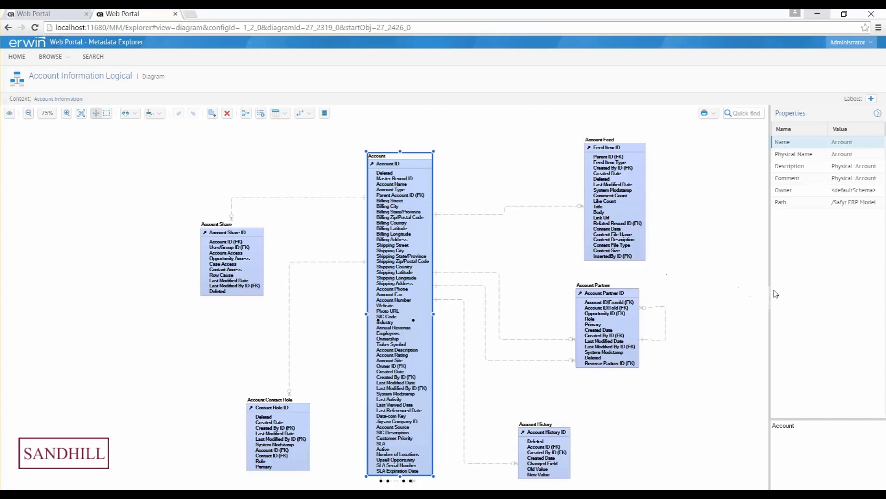
{"action": "left_click_drag", "start_coordinate": [768, 301], "coordinate": [682, 295]}
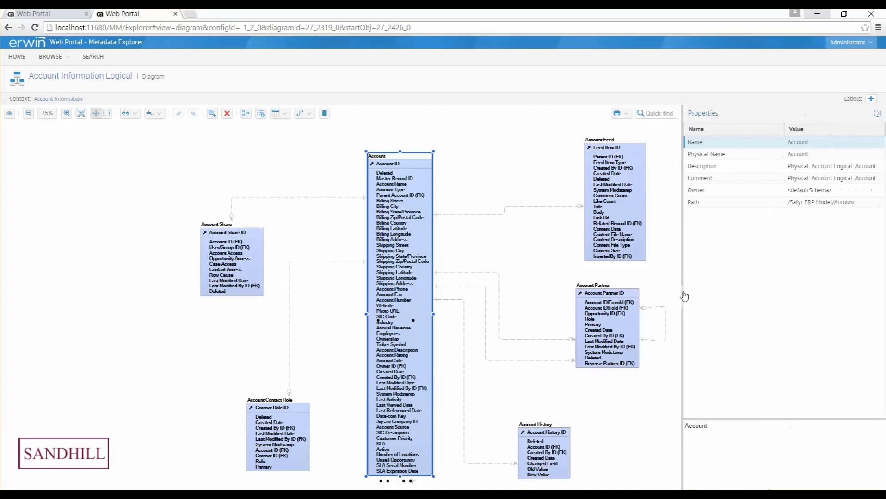
{"action": "left_click", "coordinate": [798, 156]}
{"action": "left_click", "coordinate": [802, 171]}
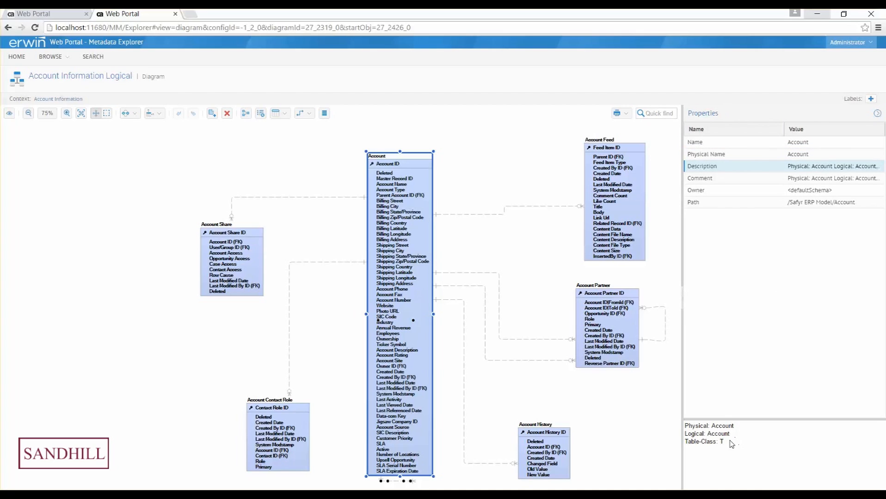
{"action": "left_click_drag", "start_coordinate": [725, 443], "coordinate": [686, 425]}
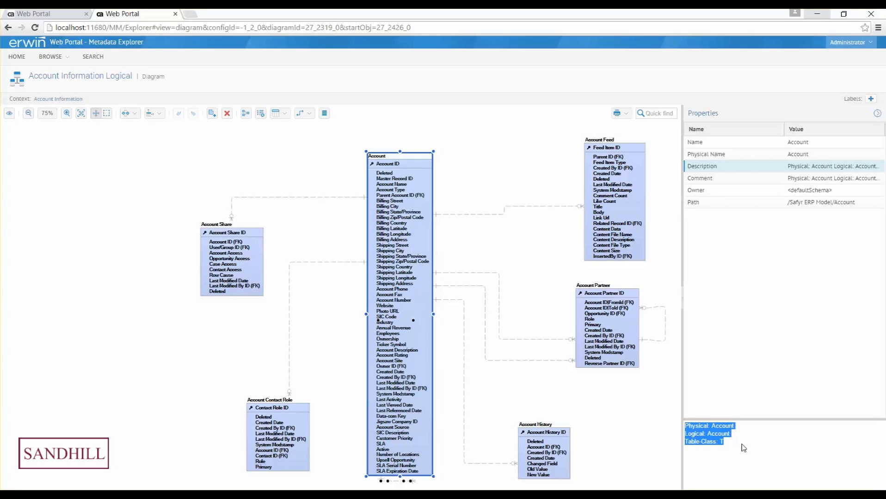
{"action": "left_click", "coordinate": [739, 181]}
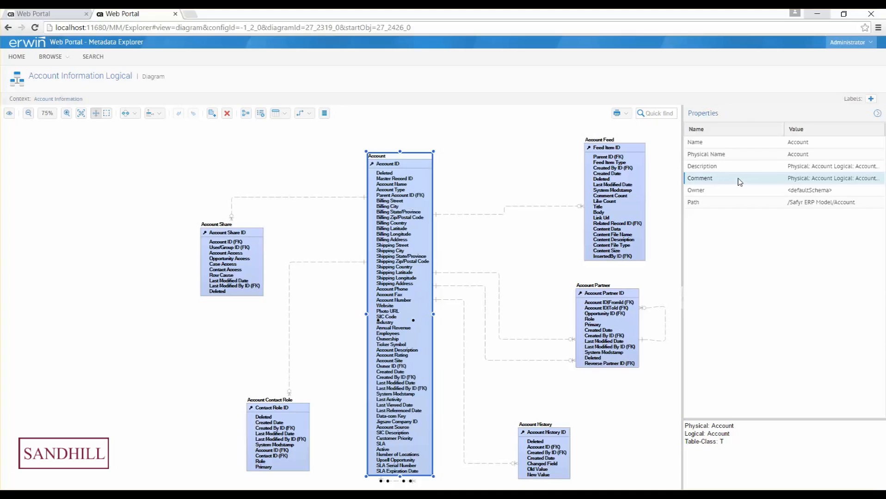
{"action": "left_click_drag", "start_coordinate": [730, 451], "coordinate": [677, 415]}
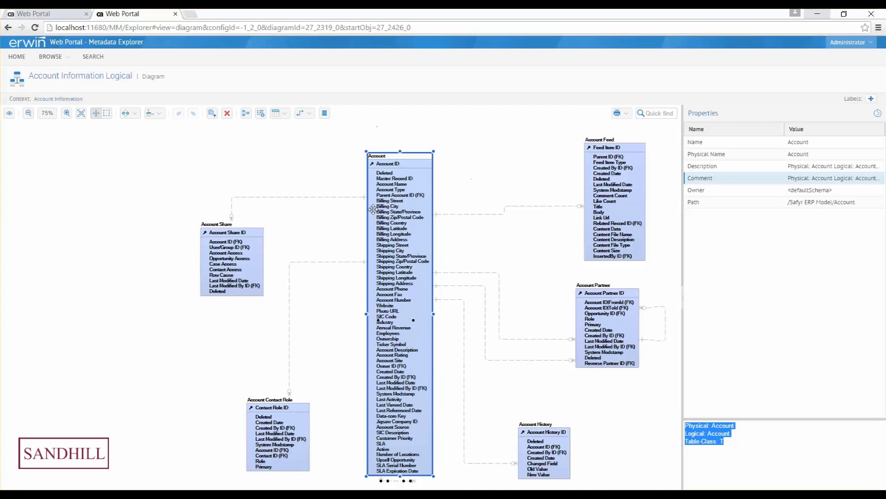
Examine the Account ID column's properties in the Account table, including its physical name, description and comment.
{"action": "left_click", "coordinate": [385, 163]}
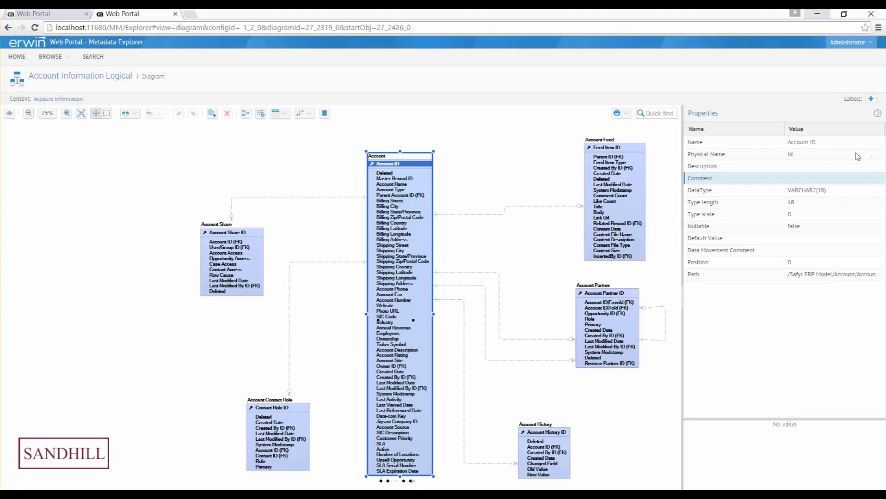
{"action": "left_click", "coordinate": [795, 158]}
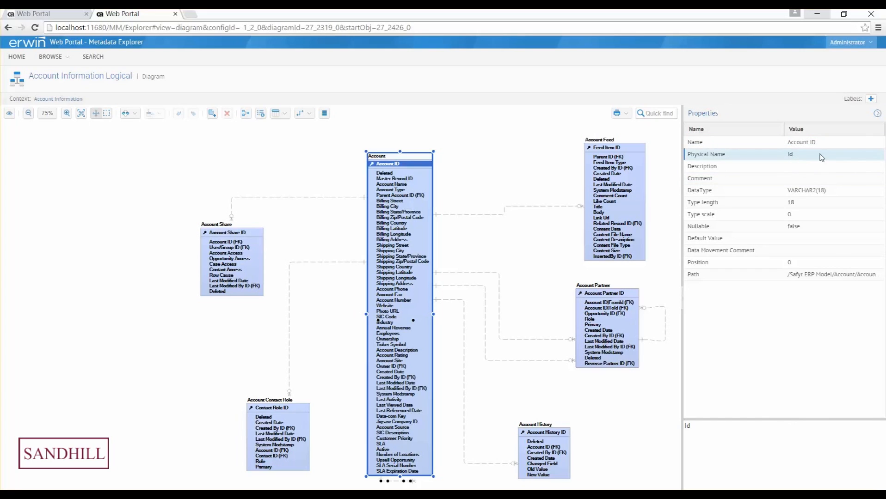
{"action": "left_click", "coordinate": [801, 169]}
{"action": "left_click", "coordinate": [801, 182]}
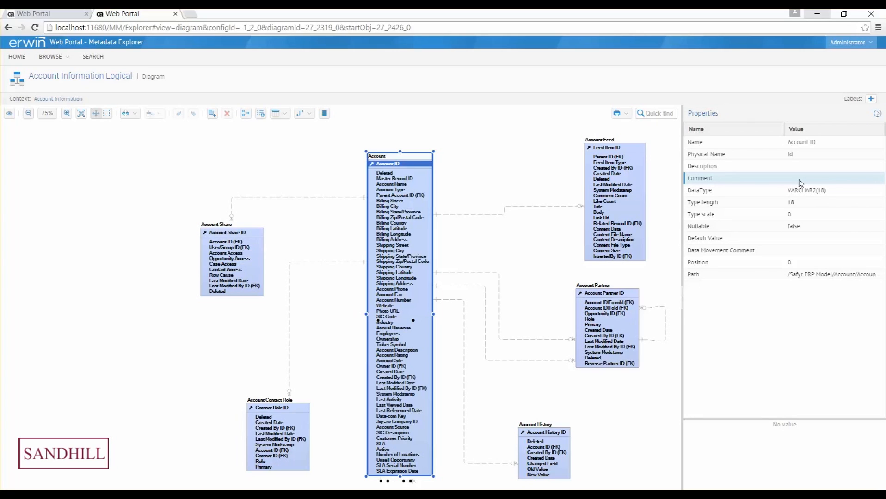
{"action": "left_click", "coordinate": [803, 172]}
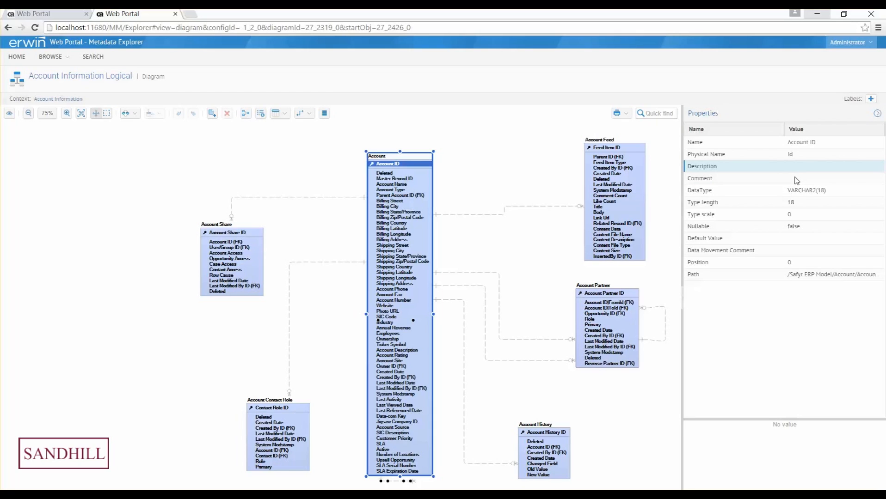
{"action": "left_click", "coordinate": [807, 178]}
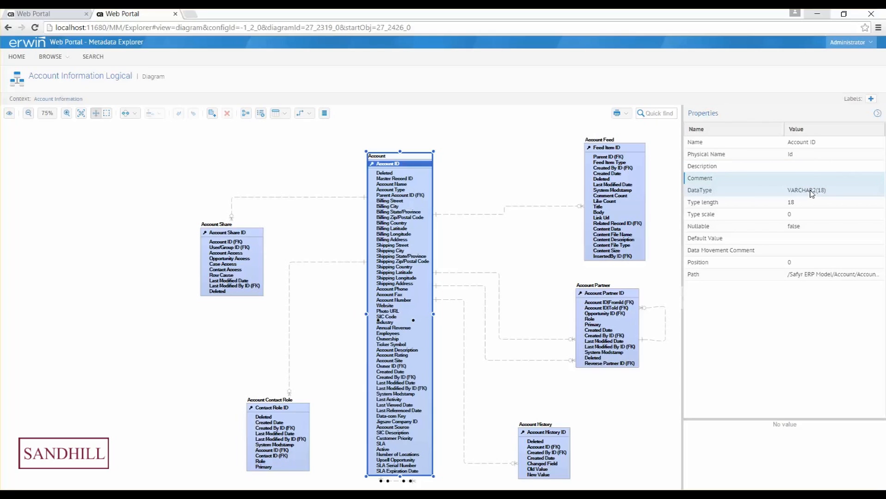
Examine the Account ID column's data type and the properties of the relationship between Account and Account Feed.
{"action": "left_click", "coordinate": [811, 193]}
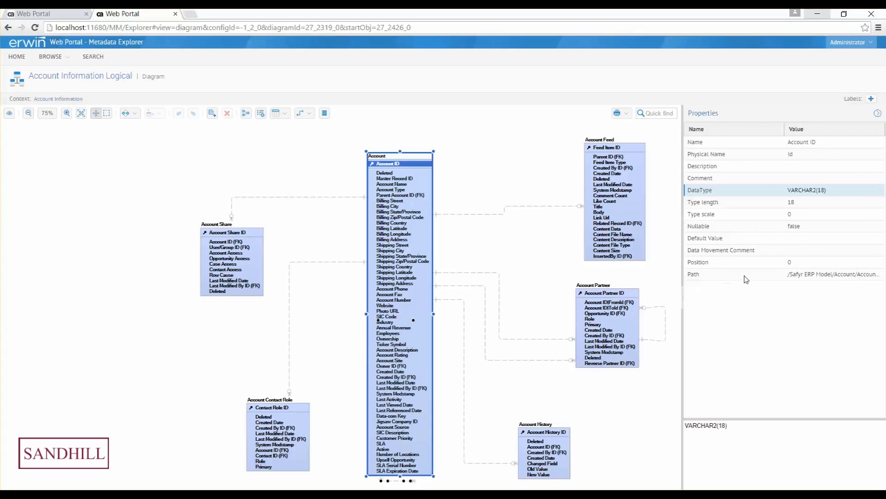
{"action": "left_click", "coordinate": [486, 215]}
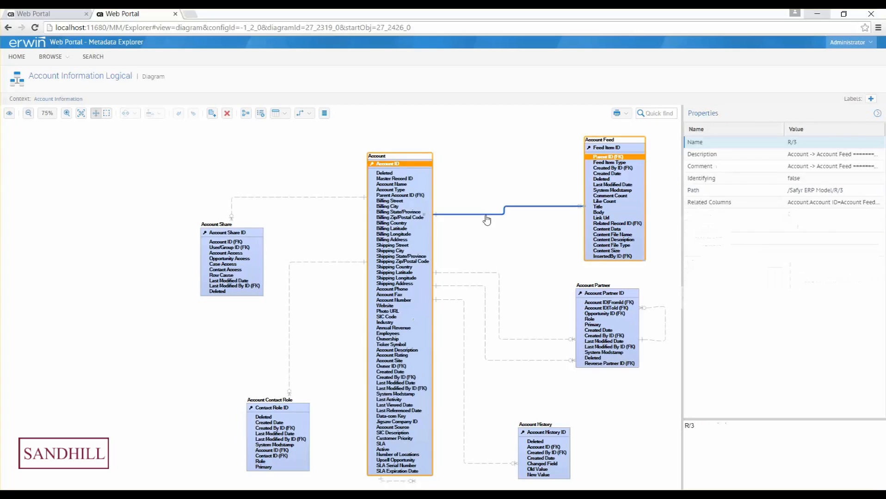
Reroute the relationship line between Account and Account Feed by shifting its segments, and collapse the properties area.
{"action": "left_click_drag", "start_coordinate": [487, 220], "coordinate": [487, 254]}
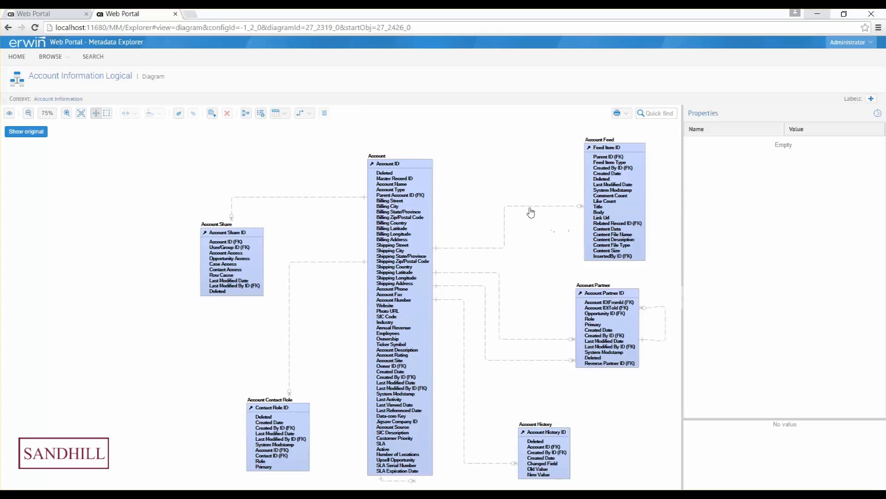
{"action": "left_click_drag", "start_coordinate": [530, 211], "coordinate": [530, 173]}
{"action": "left_click_drag", "start_coordinate": [504, 216], "coordinate": [534, 214]}
{"action": "left_click", "coordinate": [877, 115]}
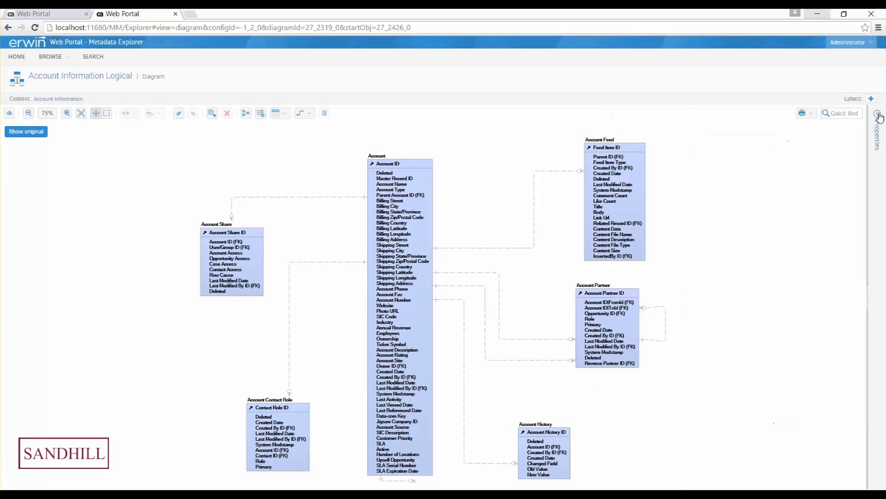
Try the Entity display level with automatic layout on the diagram, and restore the original diagram.
{"action": "left_click", "coordinate": [277, 116]}
{"action": "left_click", "coordinate": [304, 113]}
{"action": "left_click", "coordinate": [279, 113]}
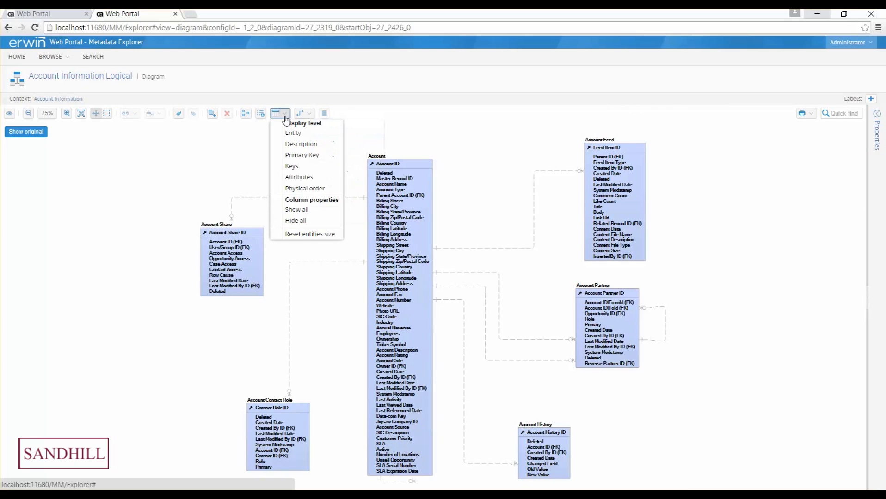
{"action": "left_click", "coordinate": [291, 134]}
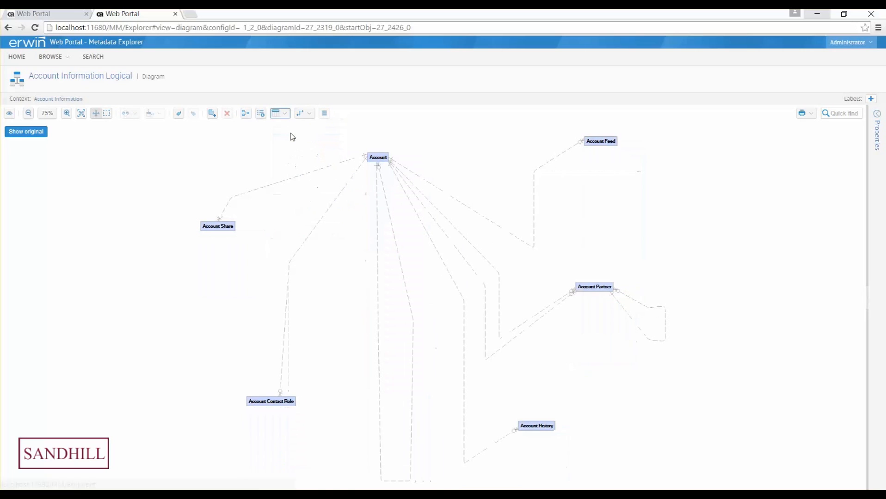
{"action": "left_click", "coordinate": [246, 116]}
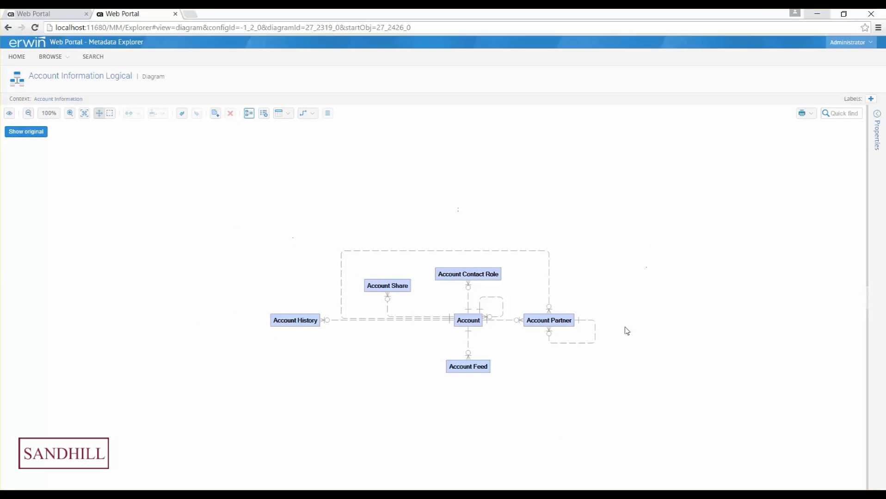
{"action": "left_click", "coordinate": [25, 137]}
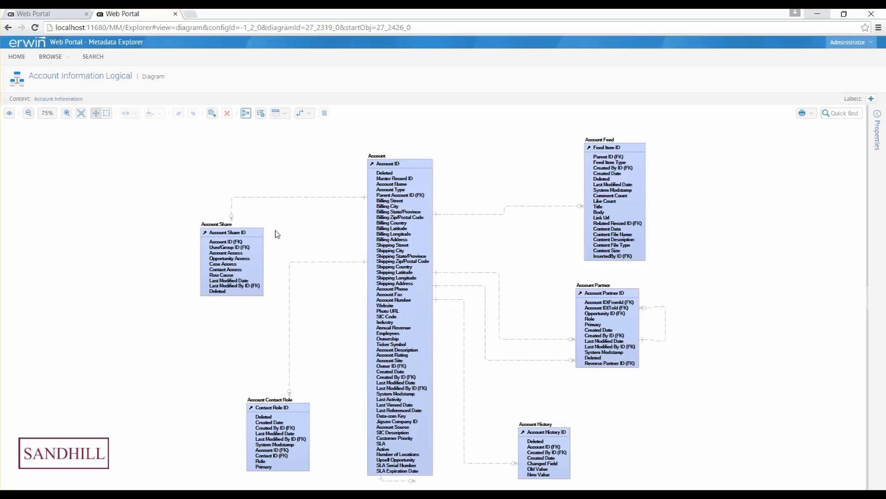
Set the diagram's notation type to Data Modeling IDEF1X and show all labels on the relationship lines.
{"action": "left_click", "coordinate": [260, 115]}
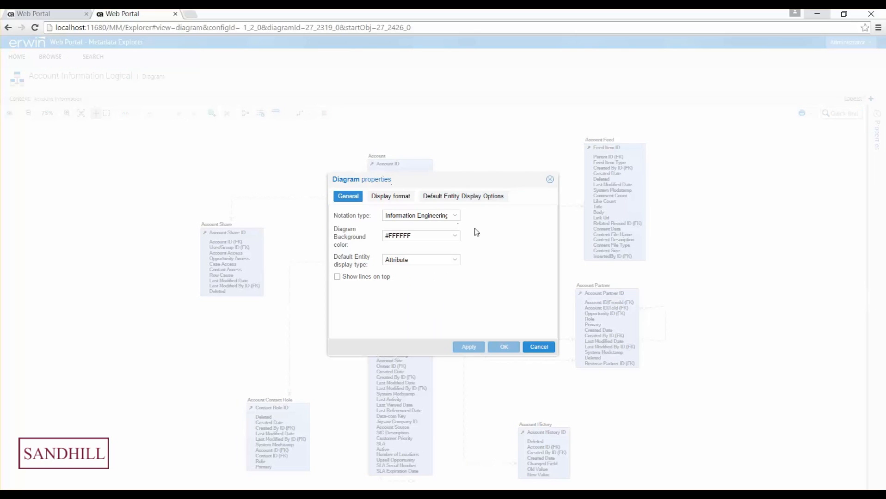
{"action": "left_click", "coordinate": [455, 217]}
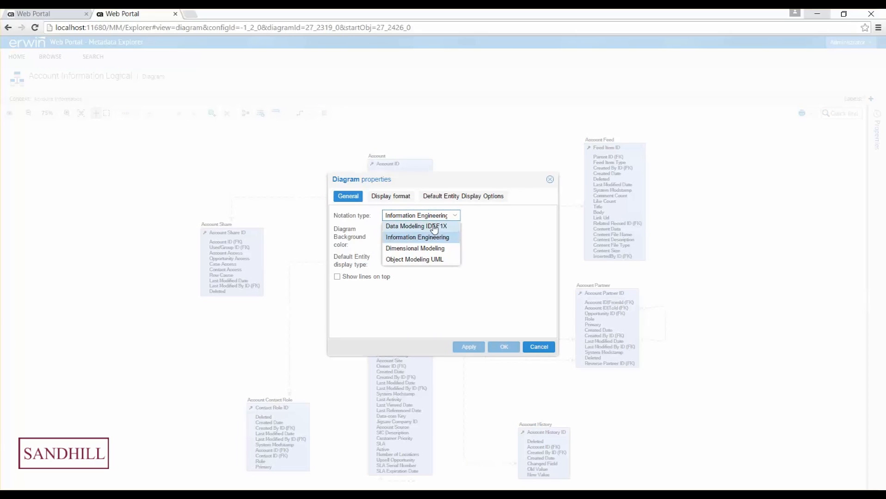
{"action": "left_click", "coordinate": [433, 228]}
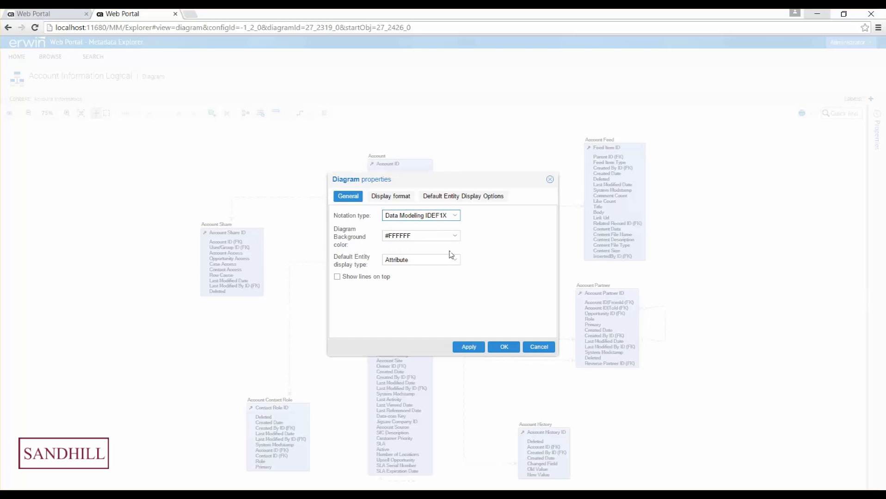
{"action": "left_click", "coordinate": [479, 347]}
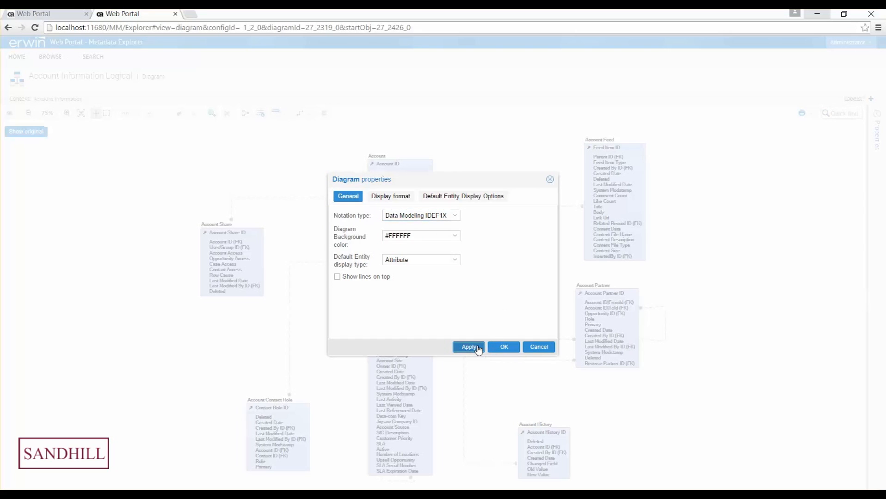
{"action": "left_click", "coordinate": [502, 350]}
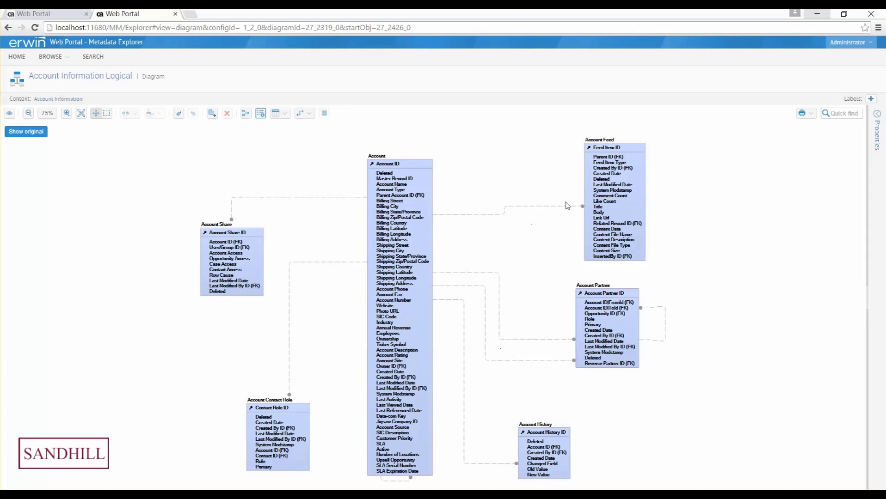
{"action": "left_click", "coordinate": [309, 114]}
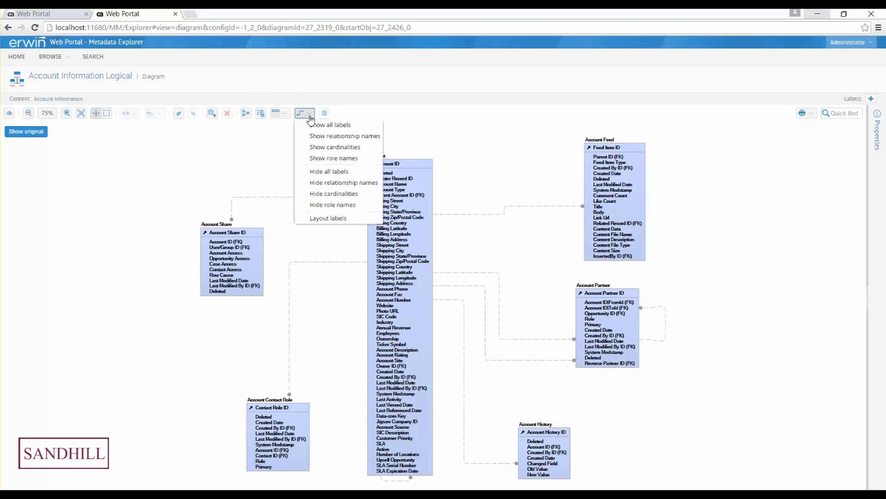
{"action": "left_click", "coordinate": [357, 131]}
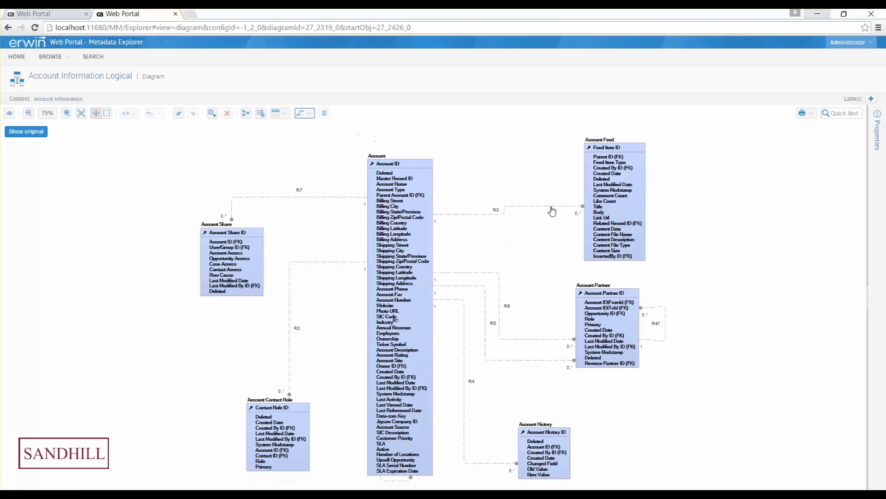